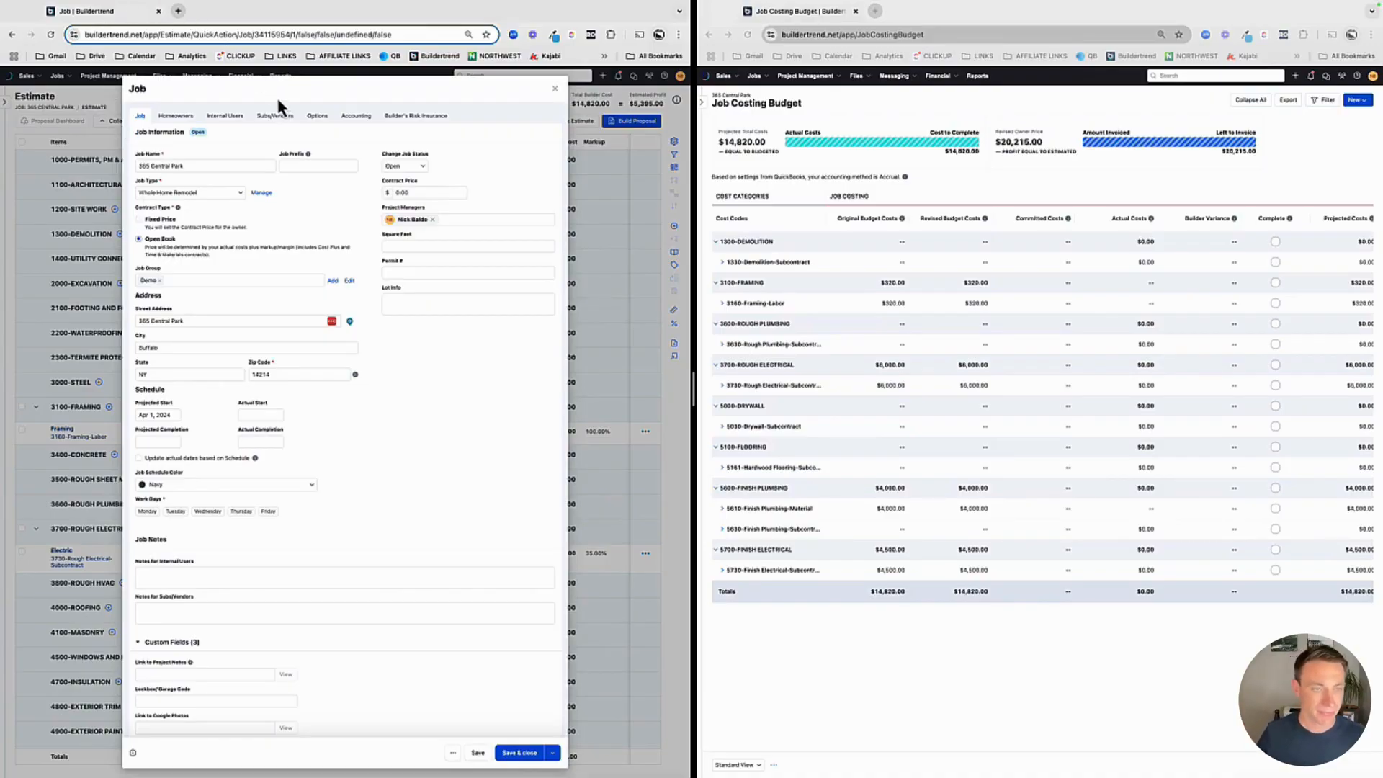
# Review the markup percentages by cost type in the job's financial options, focusing on the Labor markup, and close the job details
pyautogui.click(318, 116)
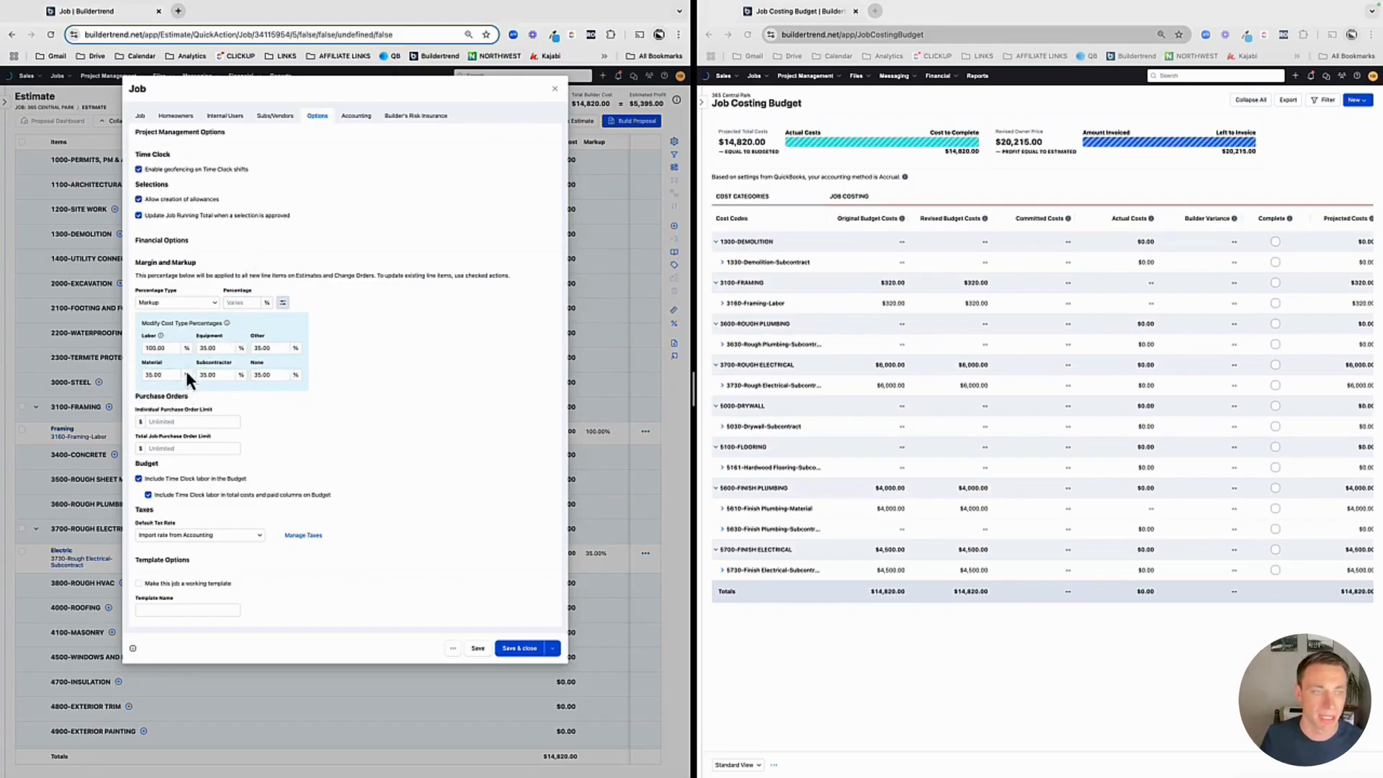
pyautogui.moveTo(160, 336)
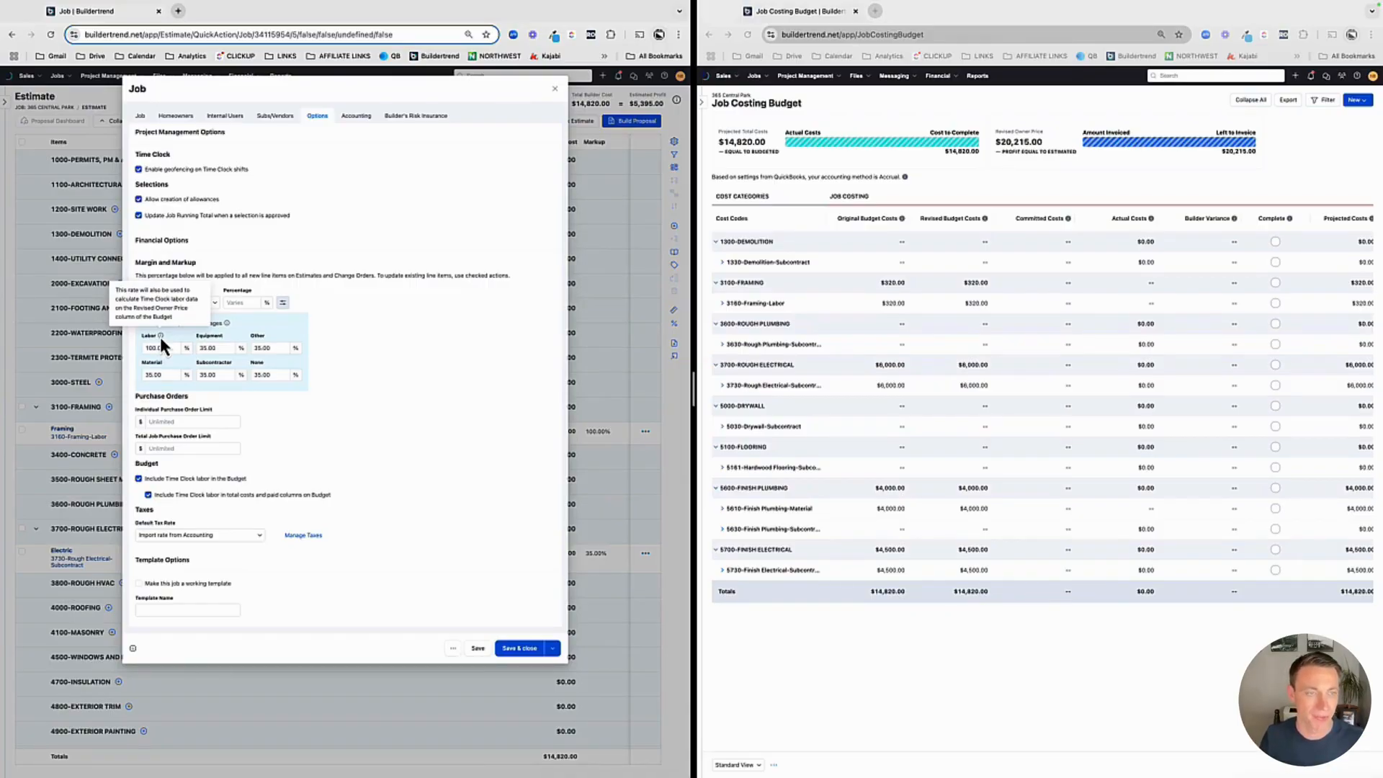
pyautogui.doubleClick(153, 348)
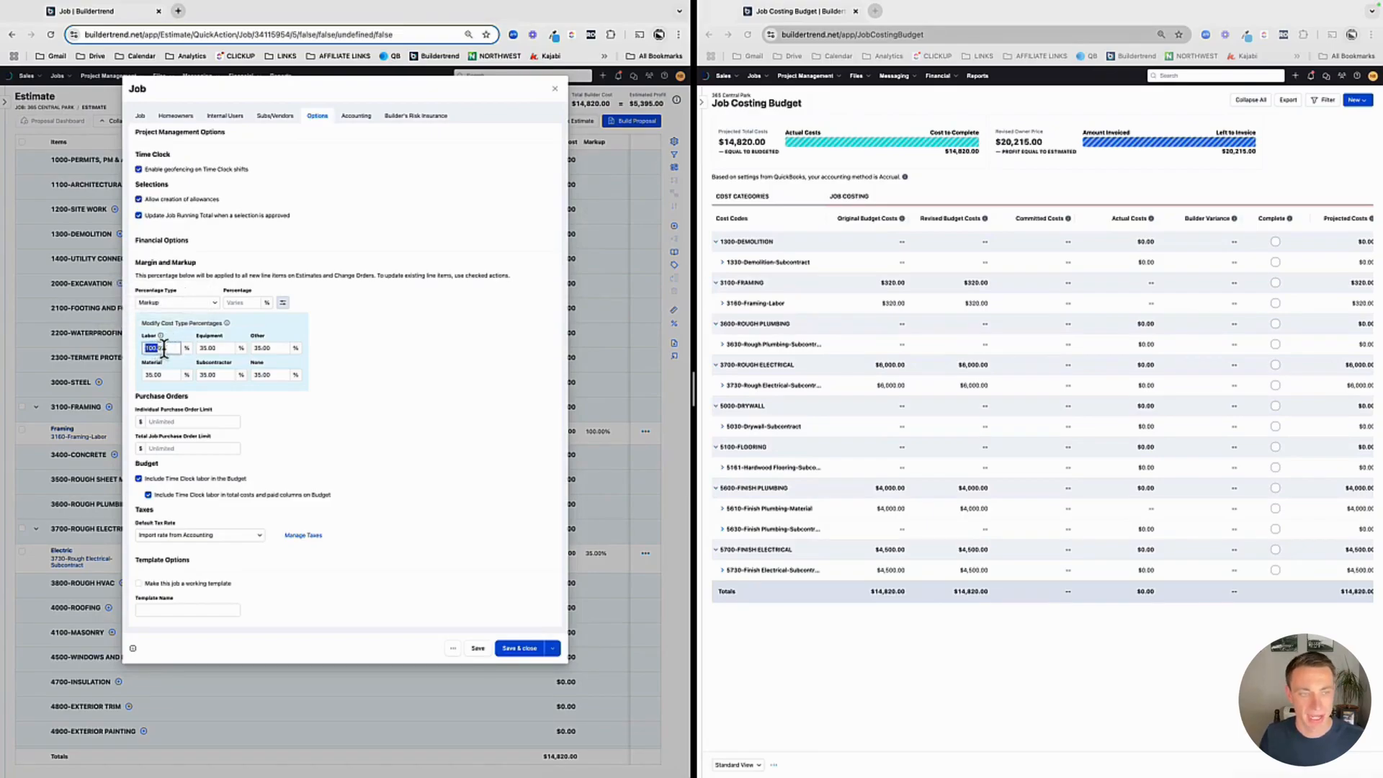
pyautogui.click(387, 351)
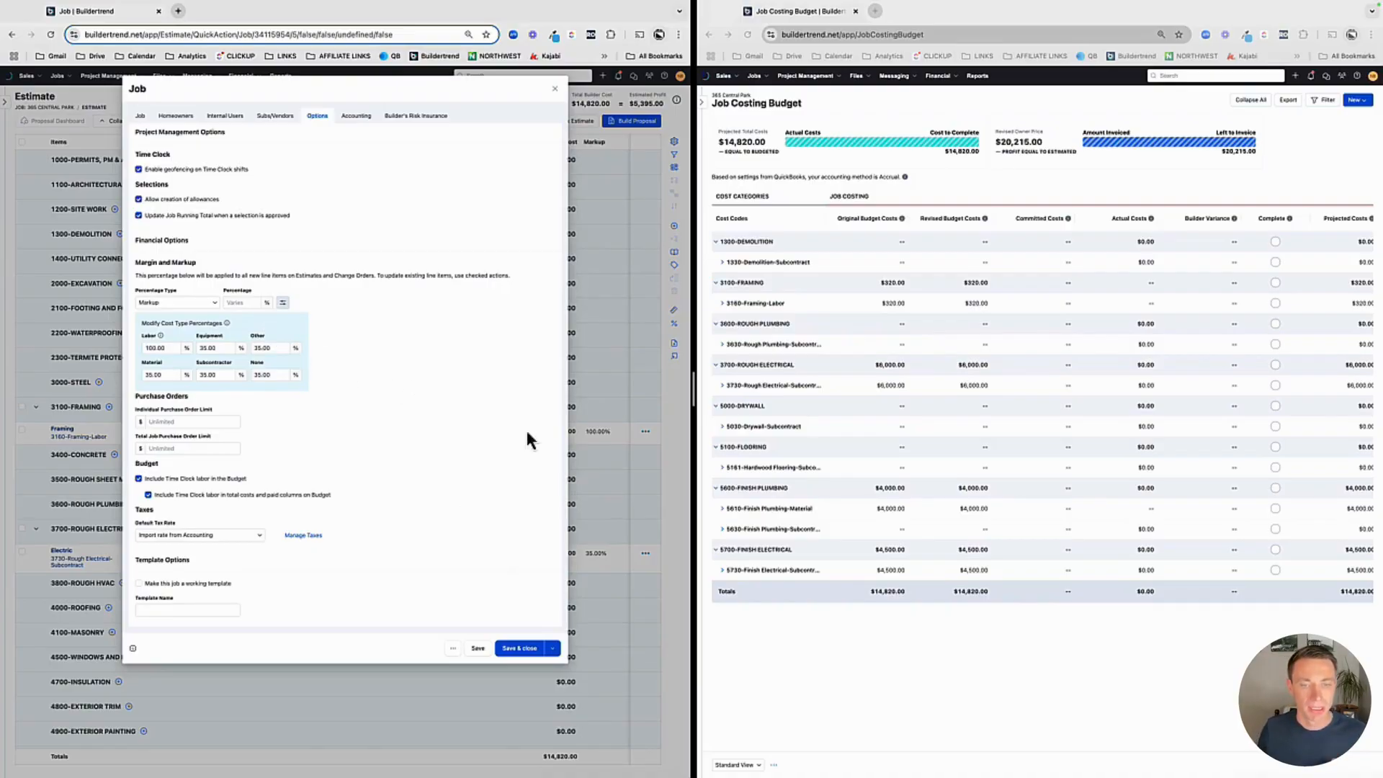
pyautogui.click(555, 89)
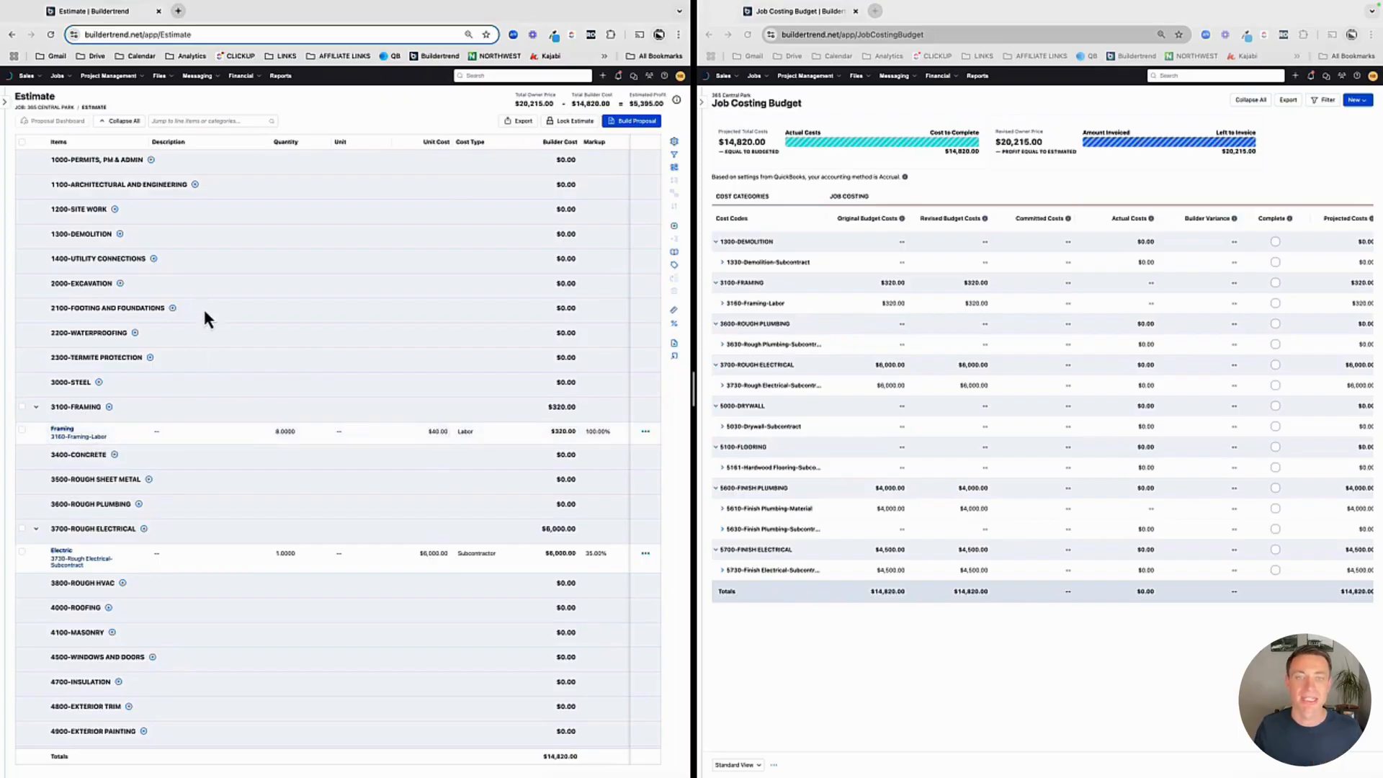
# Examine the estimate's cost categories and line items, including framing, rough electrical, plumbing fixtures and finish electric, against the job costing budget
pyautogui.scroll(-5, 204, 307)
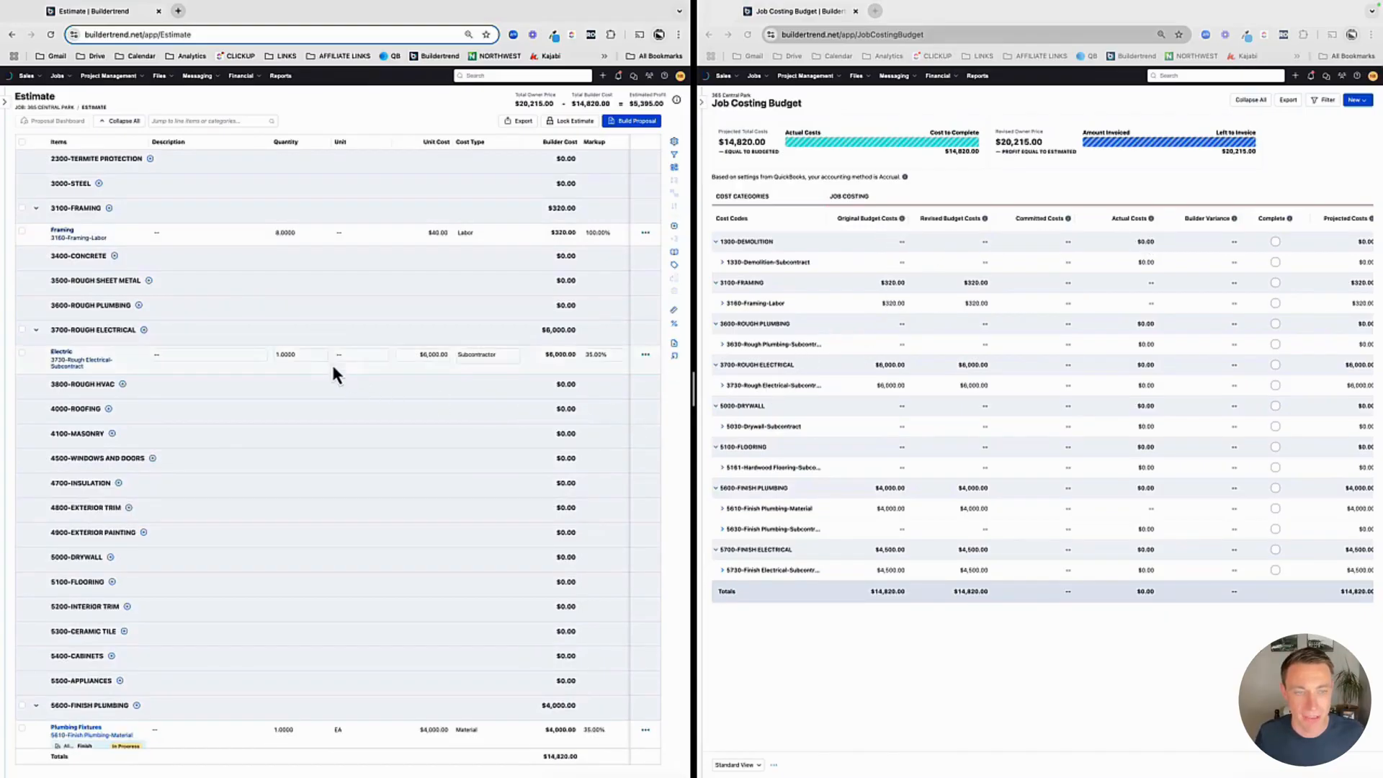
pyautogui.scroll(1, 209, 316)
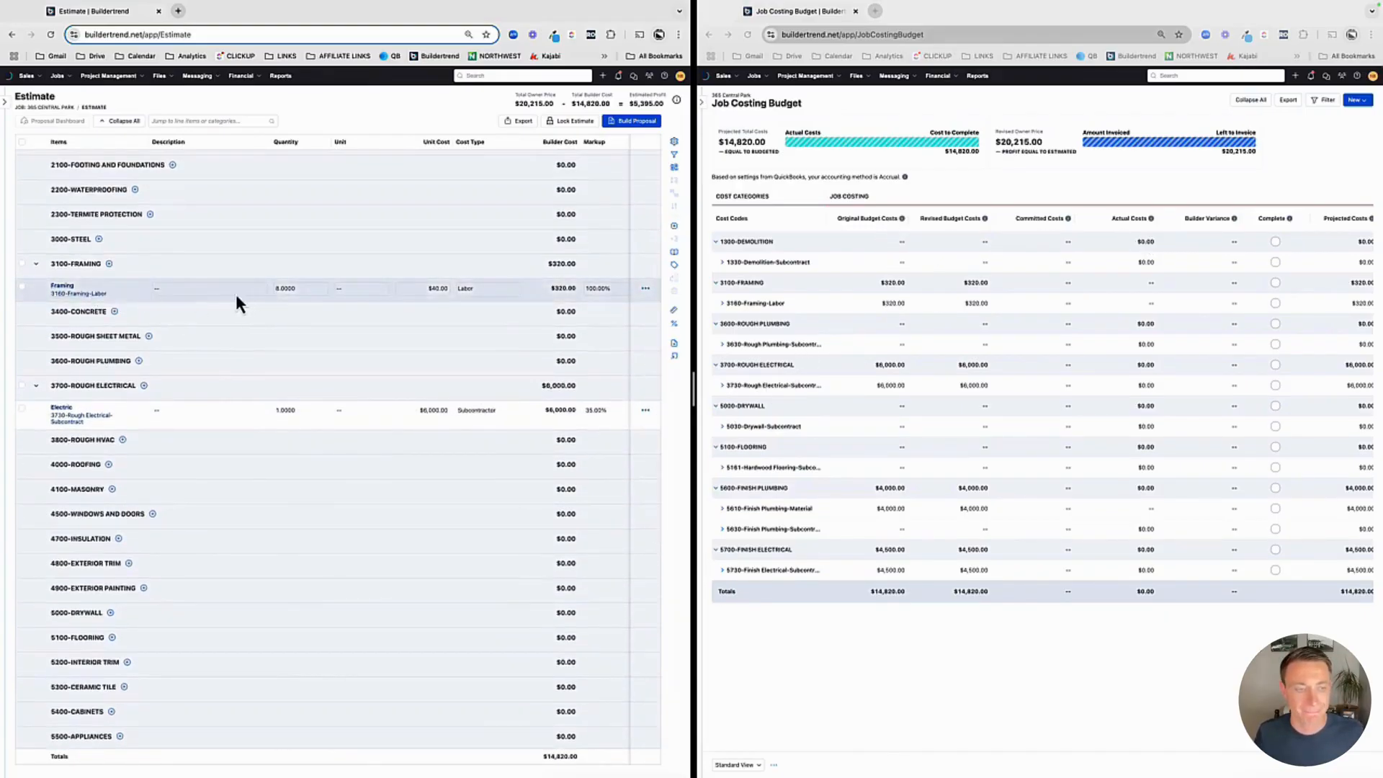
pyautogui.scroll(-2, 333, 392)
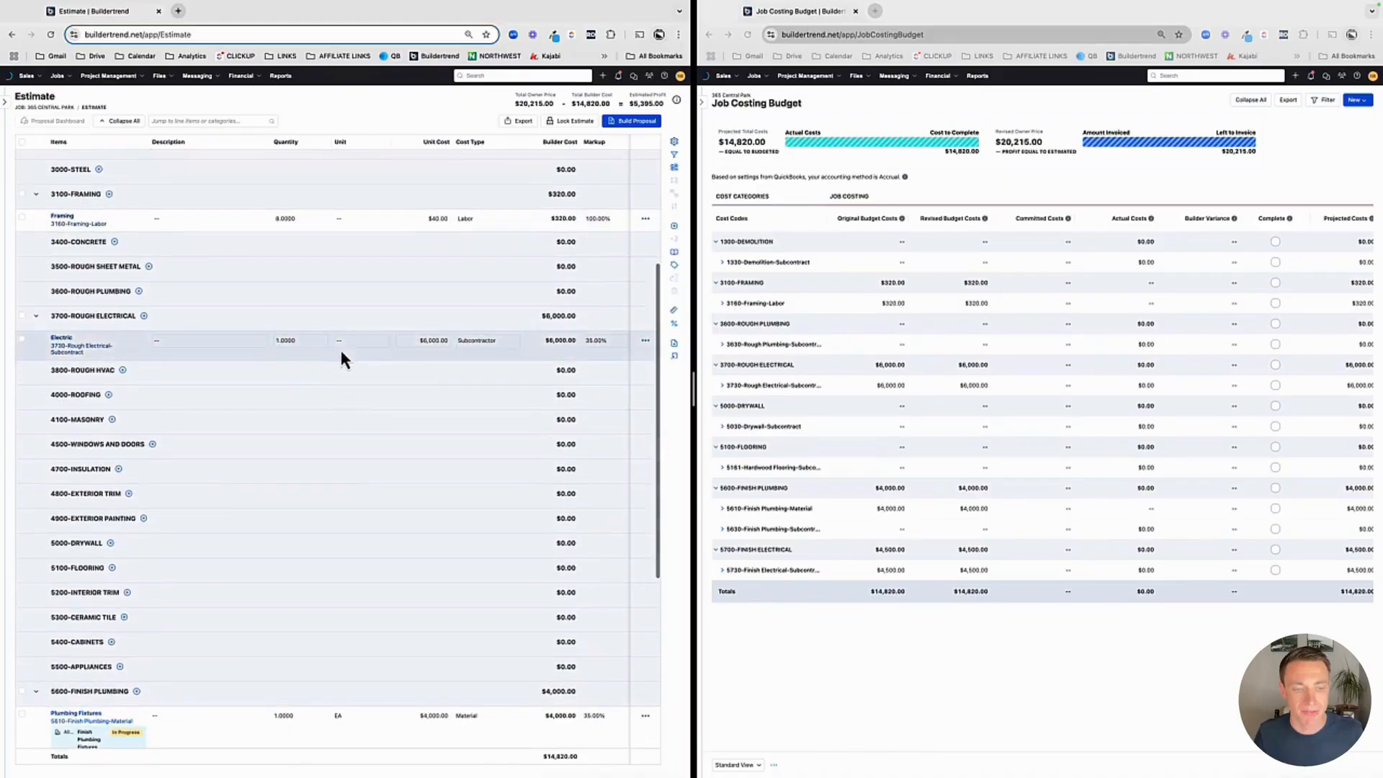
pyautogui.scroll(-4, 357, 373)
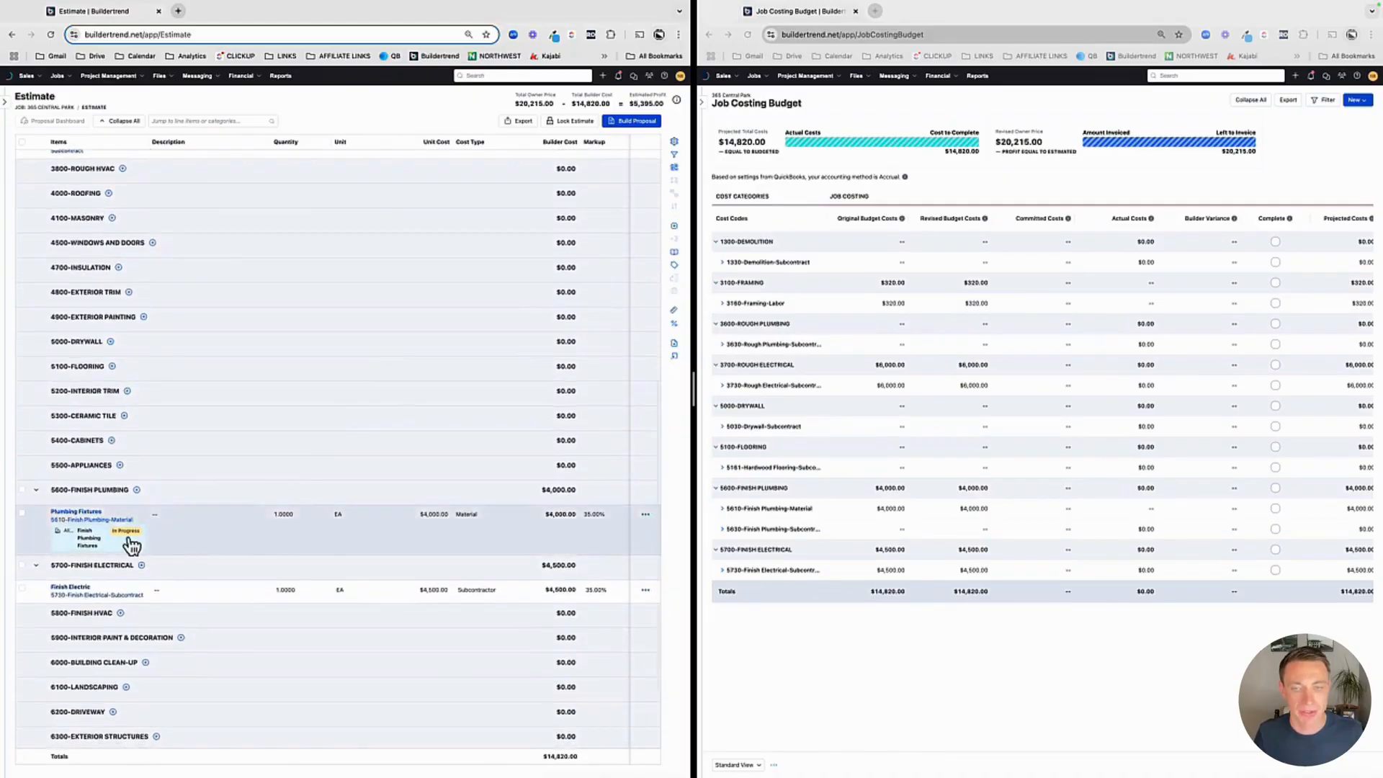
pyautogui.scroll(-2, 232, 542)
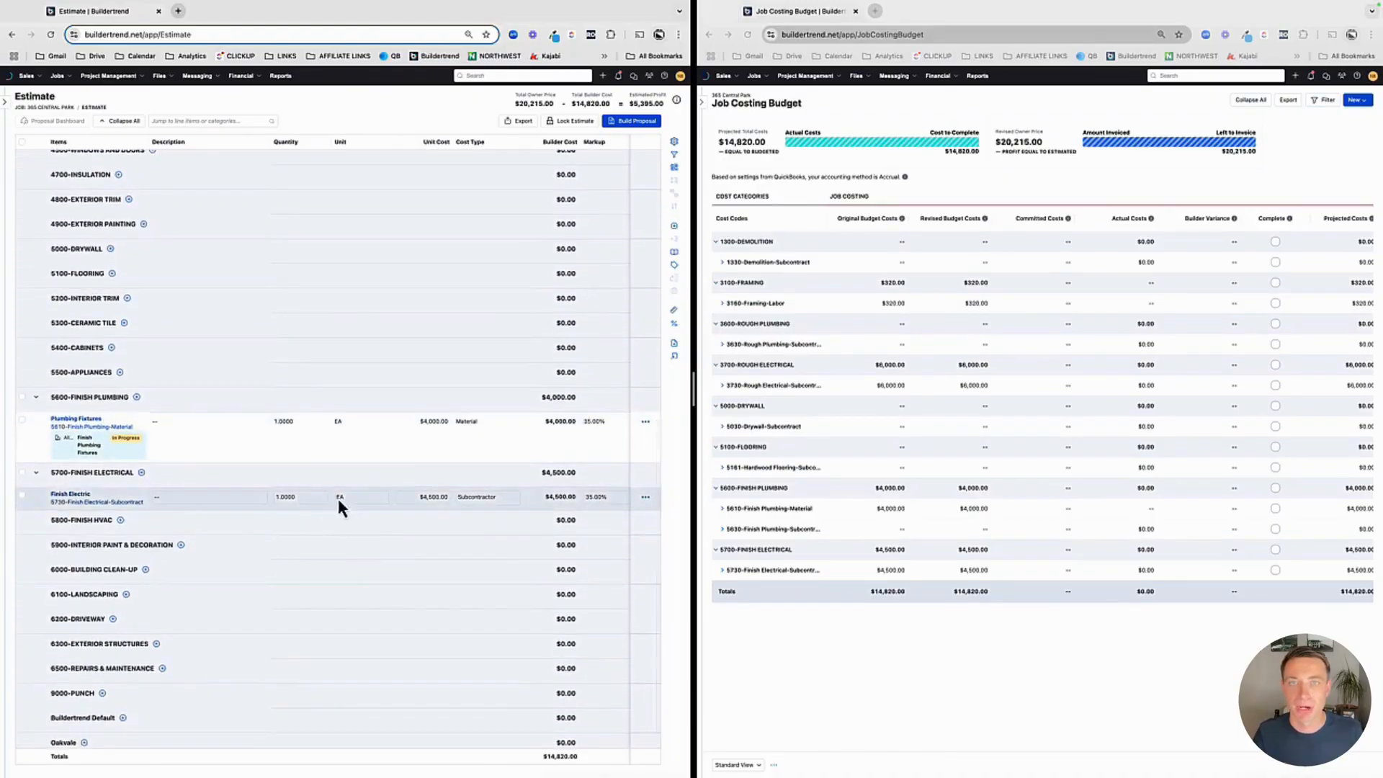
pyautogui.scroll(8, 322, 500)
pyautogui.click(873, 734)
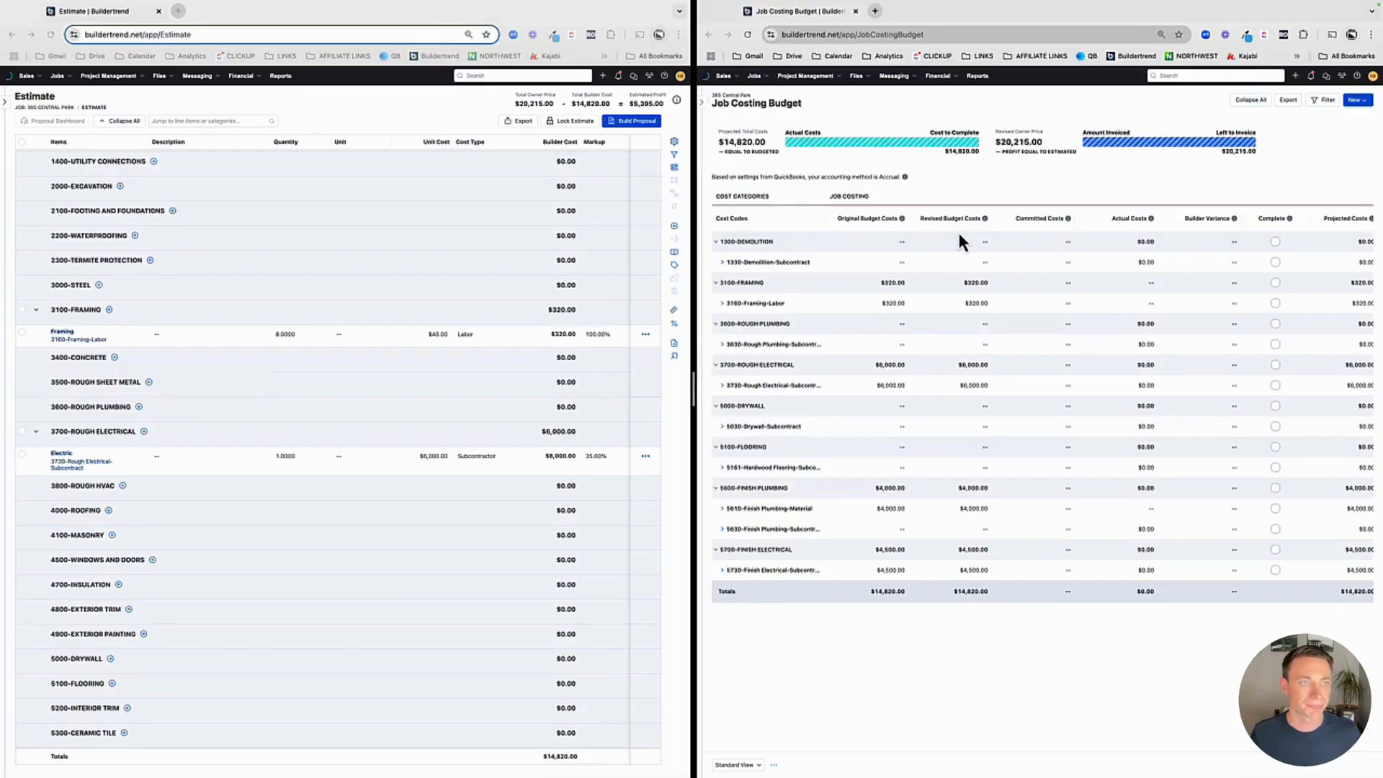
# Open the job's change orders in a new tab and approve Additional Framing for Bathroom with a hand-drawn signature
pyautogui.click(108, 76)
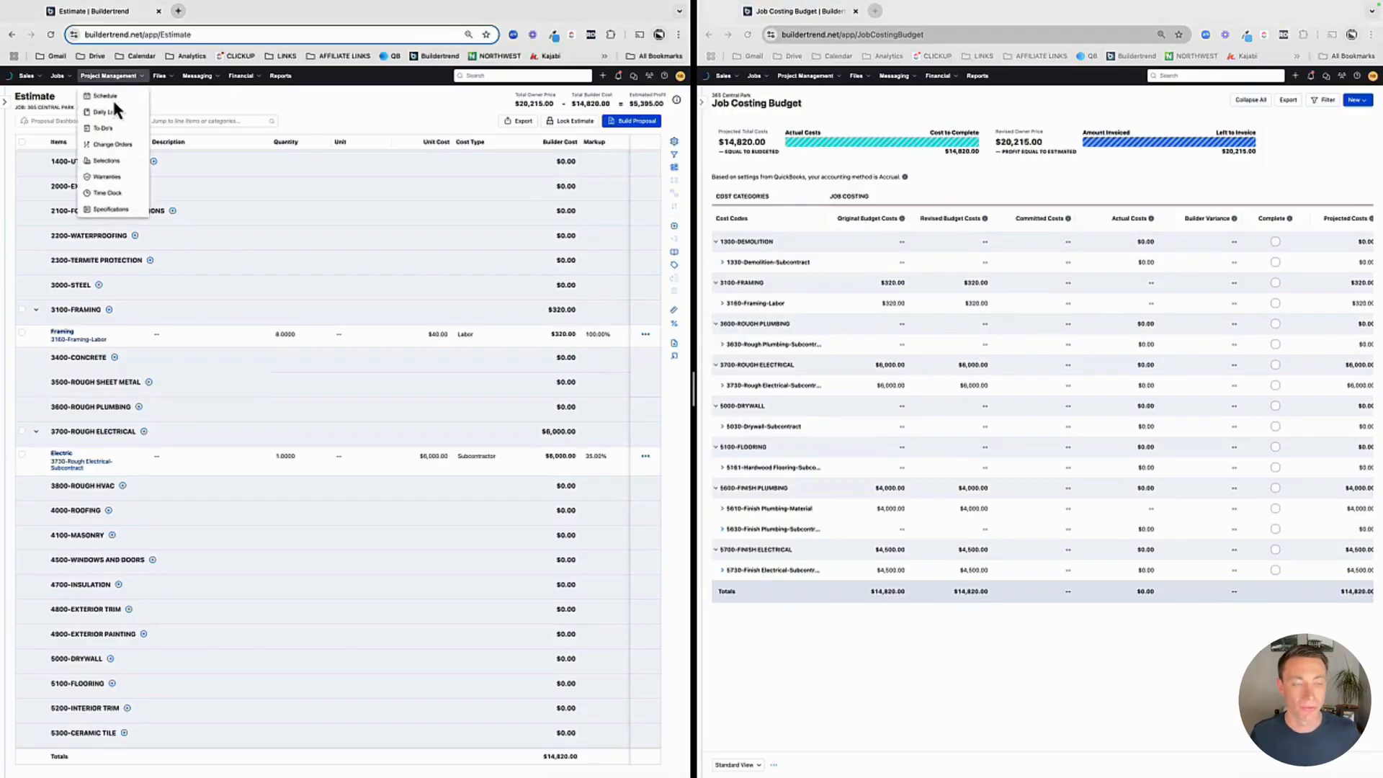
pyautogui.keyDown('super'); pyautogui.click(108, 145); pyautogui.keyUp('super')
pyautogui.click(199, 14)
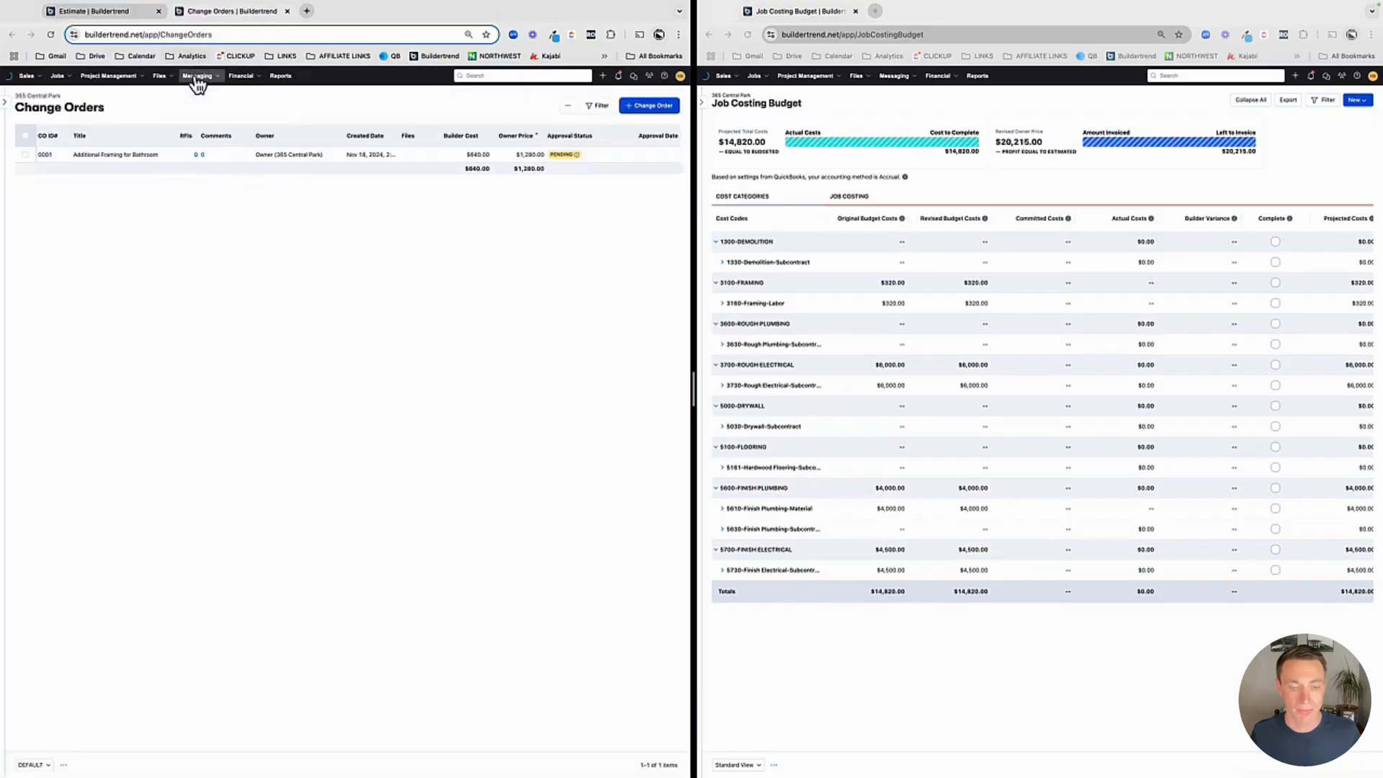
pyautogui.click(46, 156)
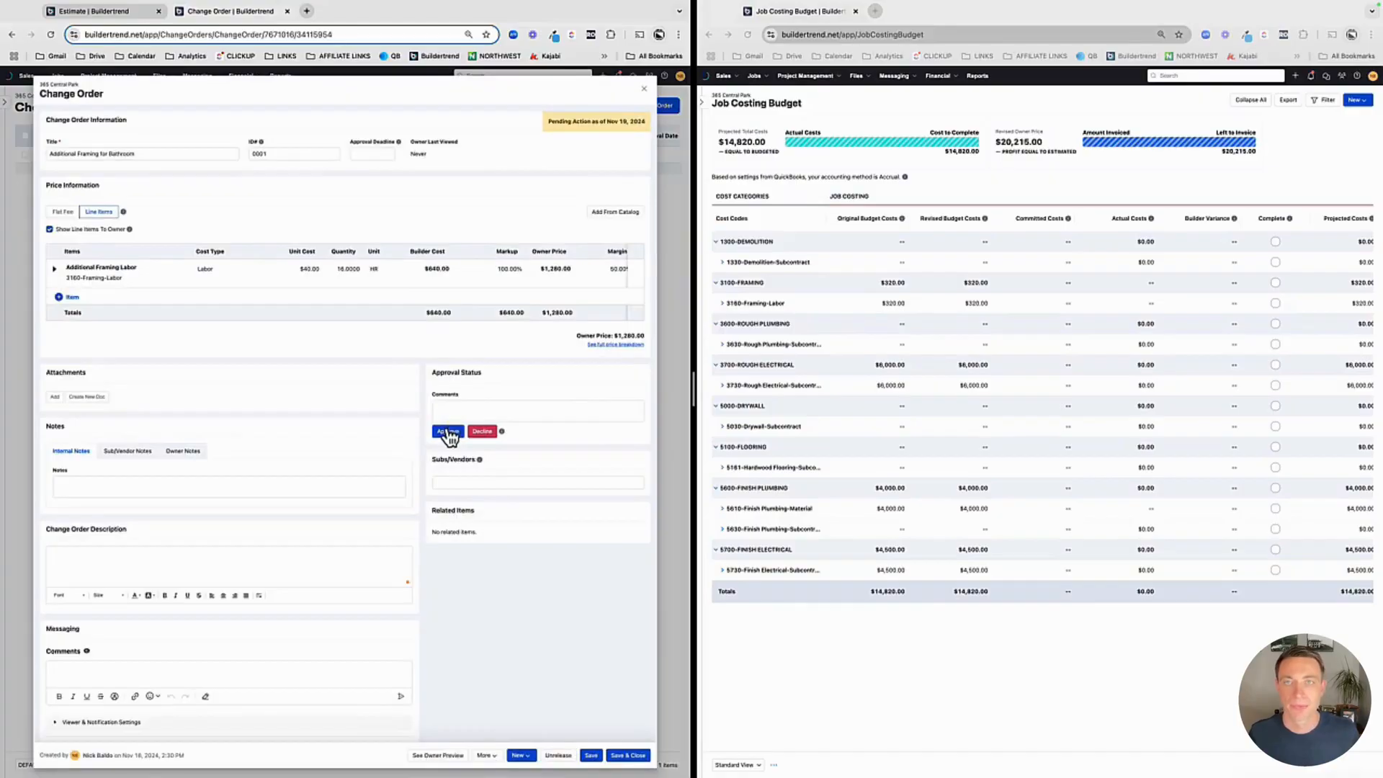
pyautogui.click(448, 431)
pyautogui.moveTo(216, 214); pyautogui.dragTo(382, 217)
pyautogui.click(483, 294)
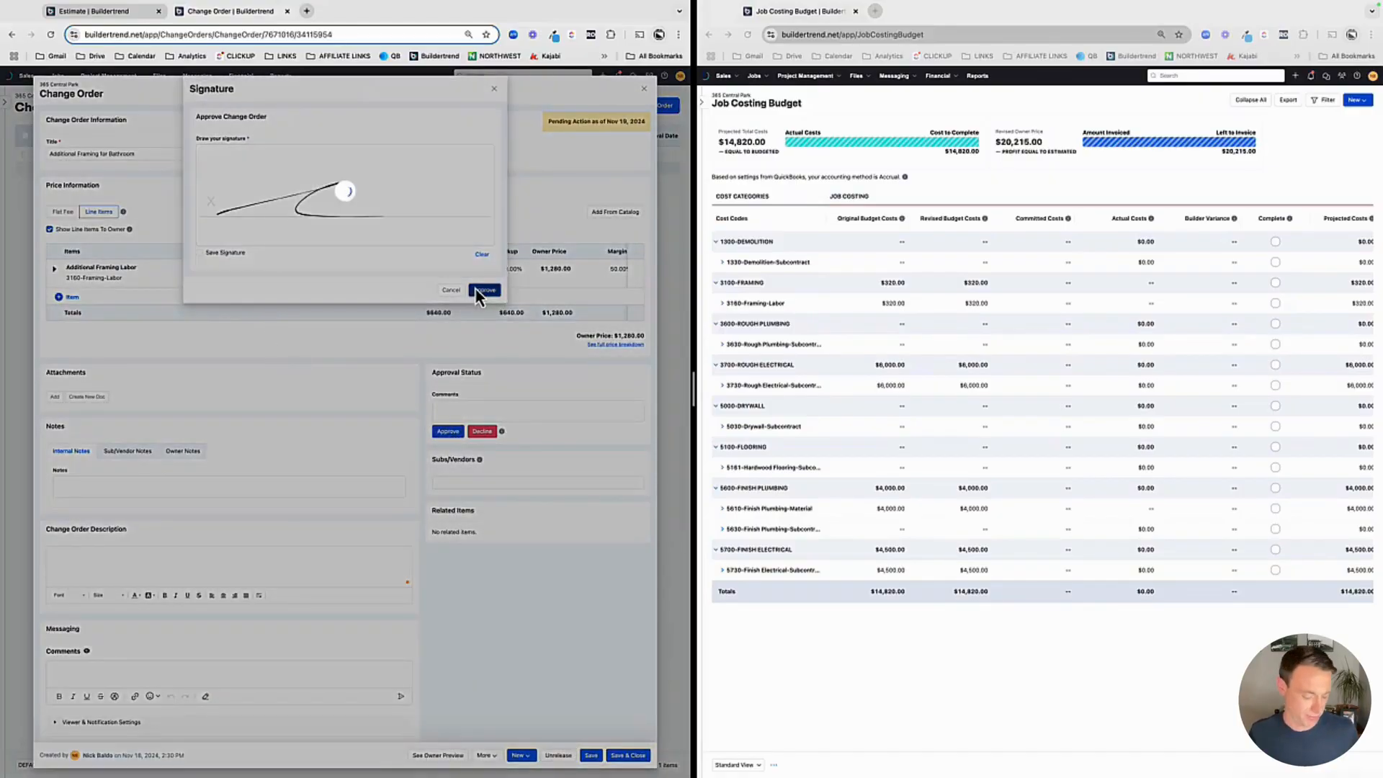
# Reload the job costing budget to check the framing costs, and close the change order
pyautogui.click(828, 260)
pyautogui.click(747, 37)
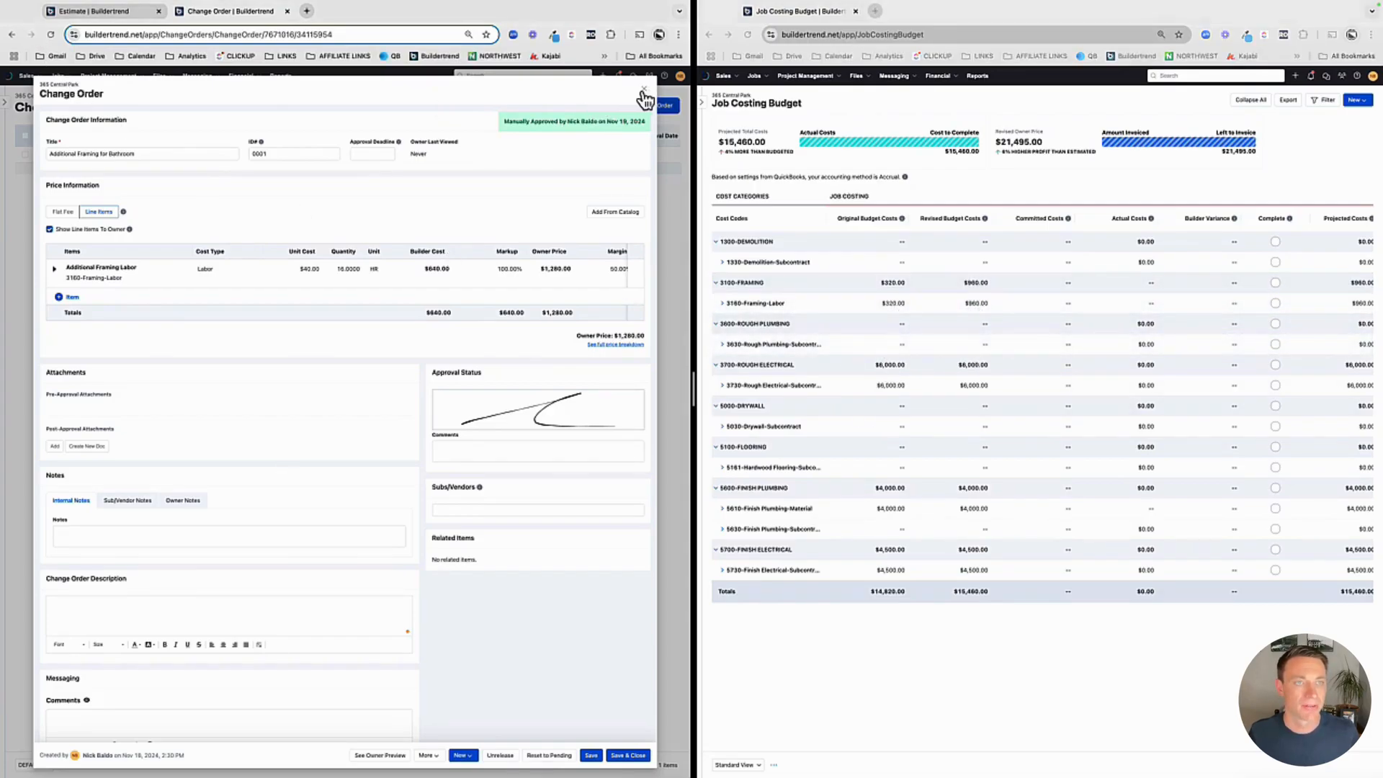
pyautogui.click(644, 89)
# Open the job's selections in a new tab and approve the Bath Faucets choice under Bath Faucet(s) without a comment
pyautogui.click(131, 84)
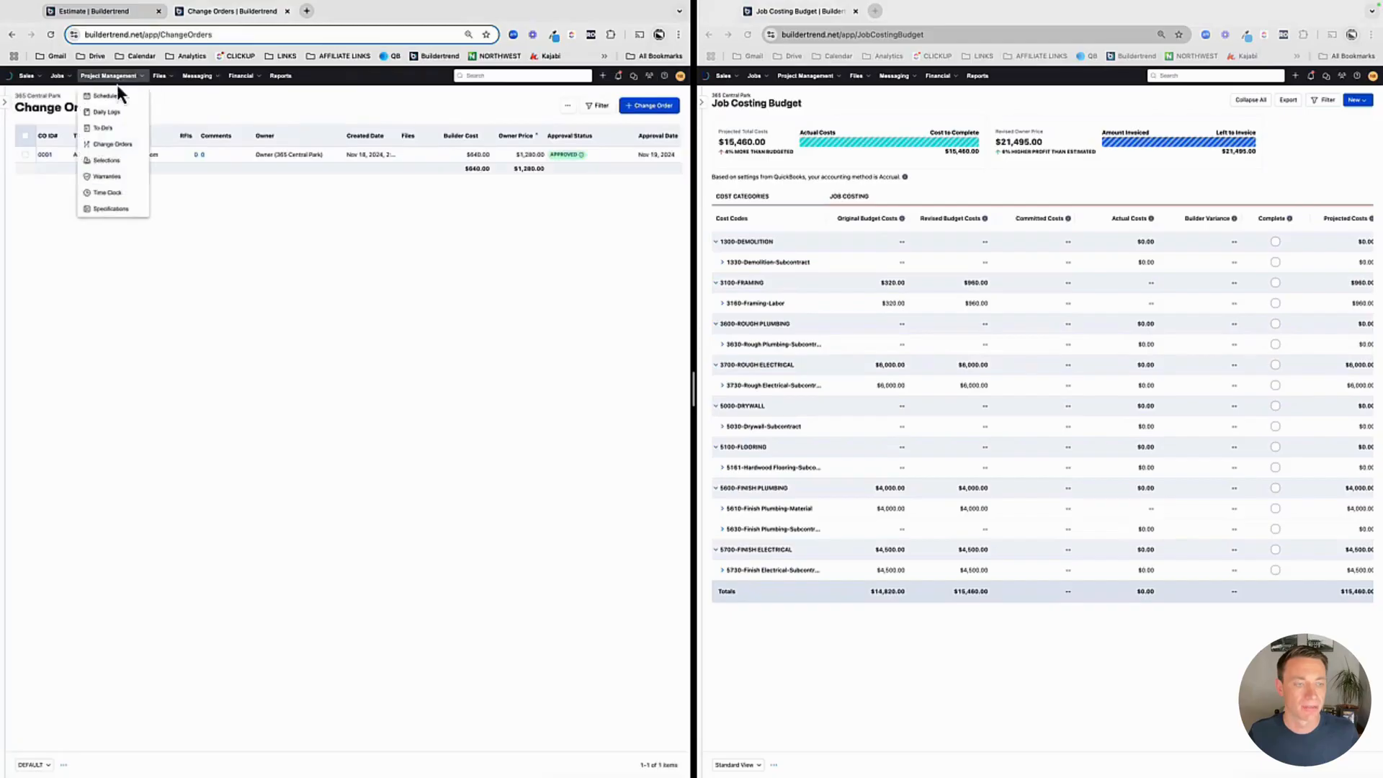
pyautogui.keyDown('super'); pyautogui.click(105, 164); pyautogui.keyUp('super')
pyautogui.click(352, 12)
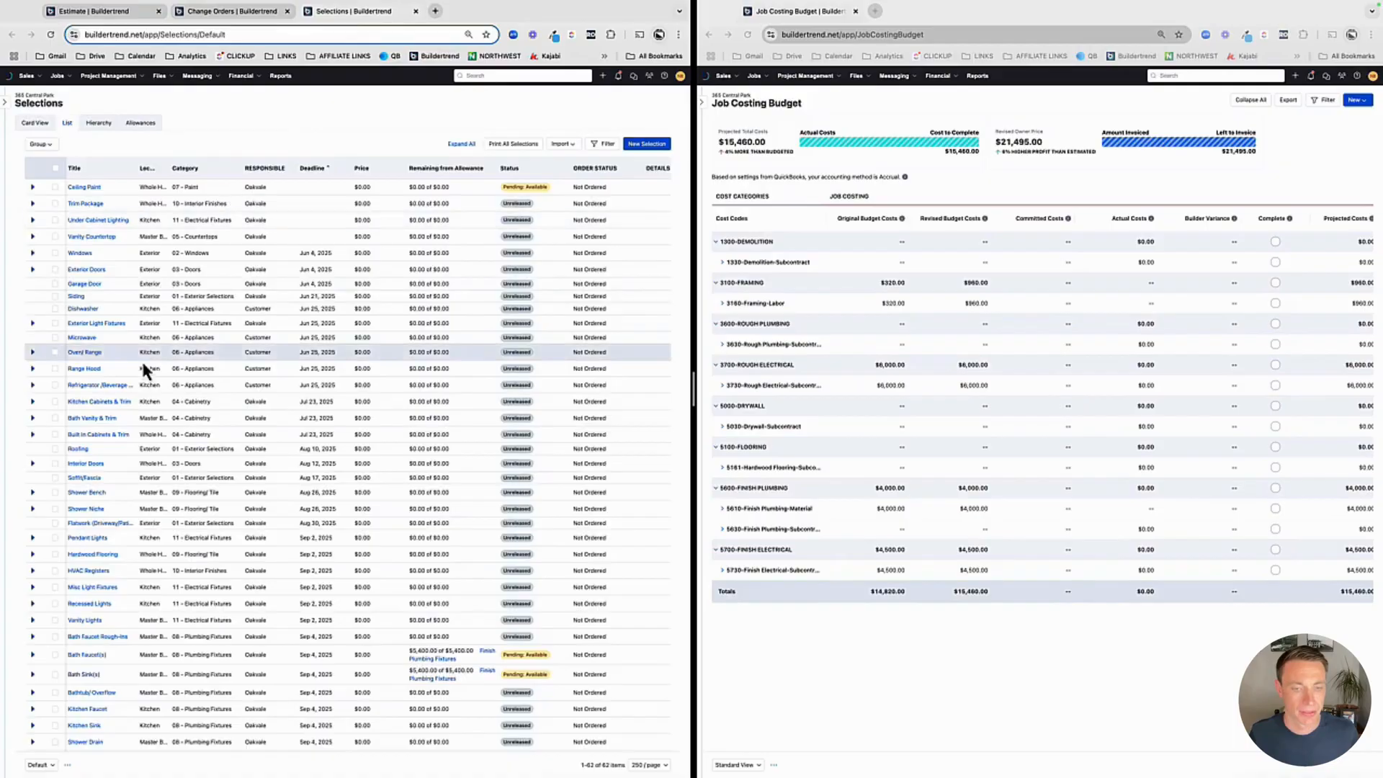
pyautogui.click(33, 654)
pyautogui.scroll(-2, 266, 634)
pyautogui.click(508, 614)
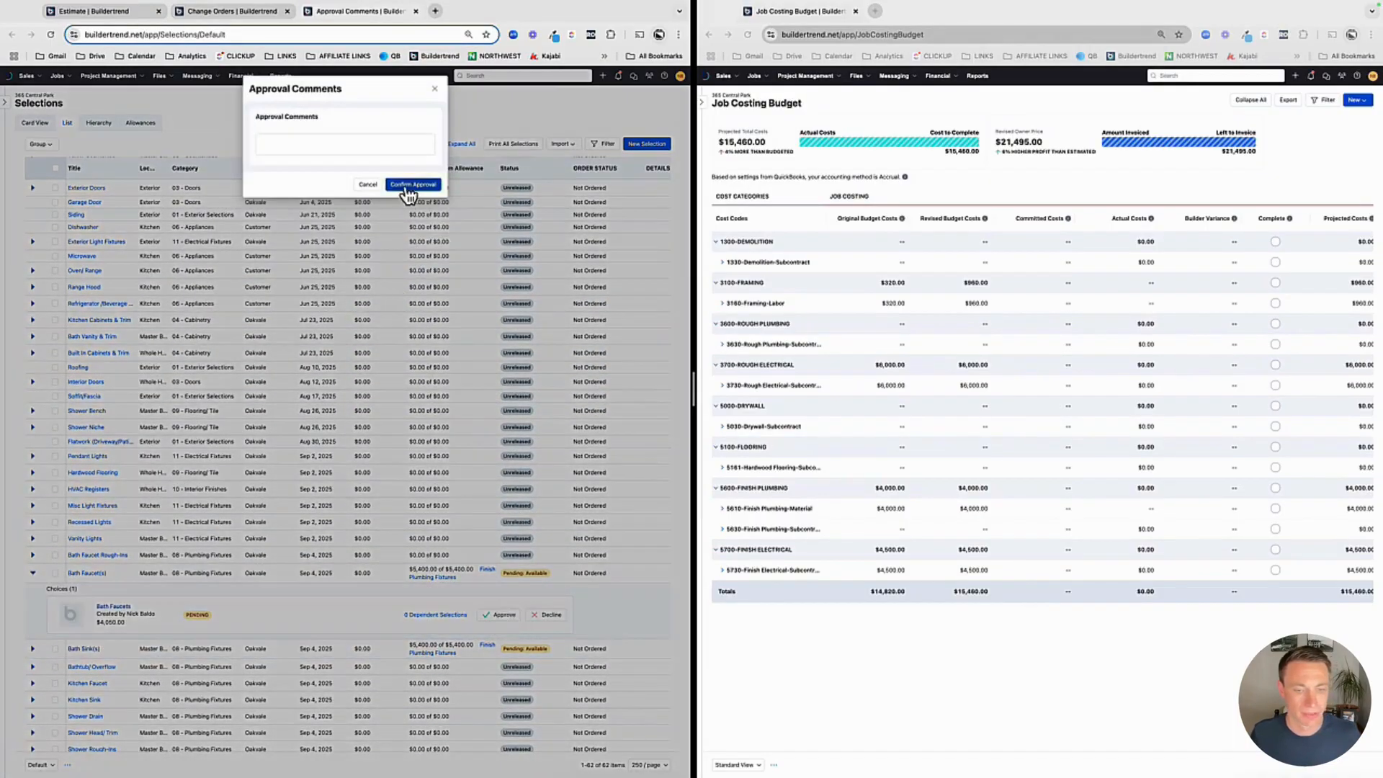
pyautogui.click(412, 185)
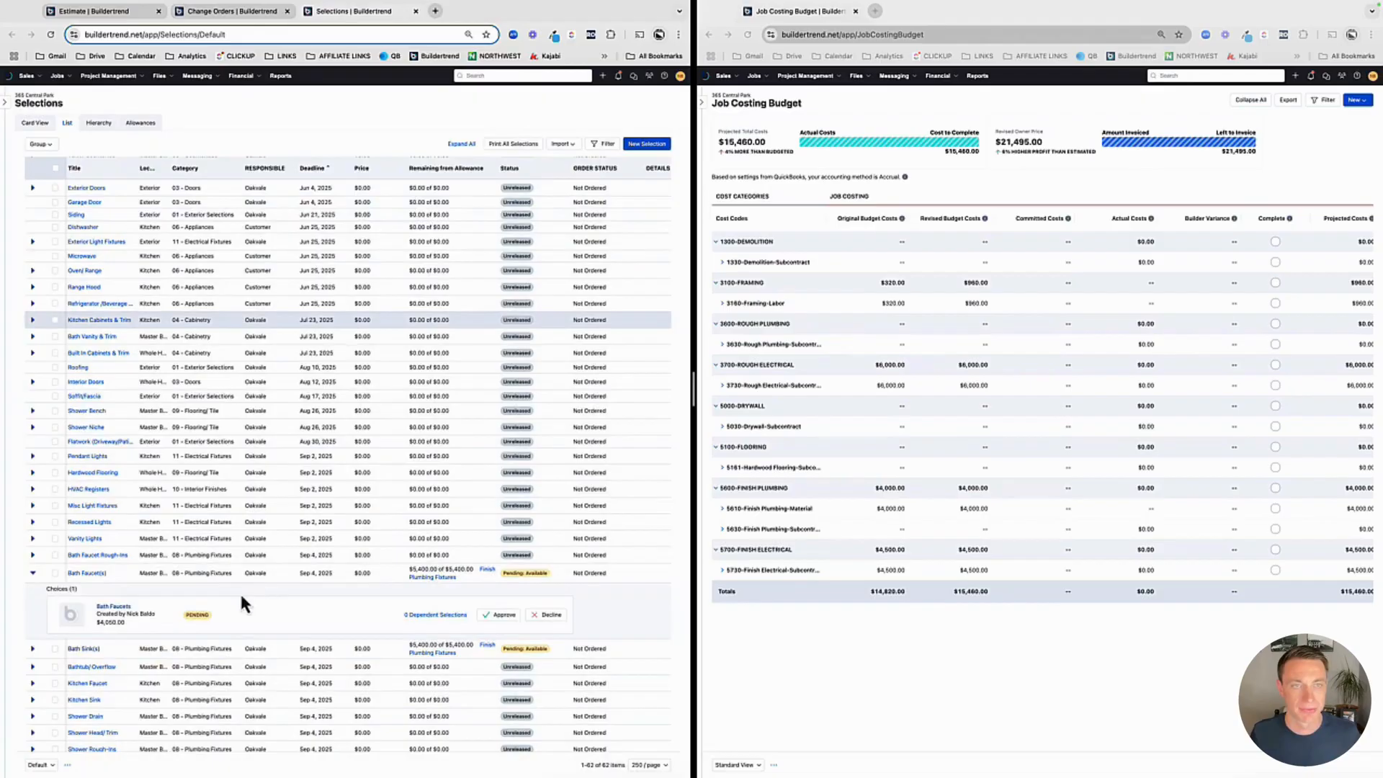
# Approve the Bath Sinks choice under Bath Sink(s) without a comment, and reload the job costing budget
pyautogui.click(33, 650)
pyautogui.click(504, 692)
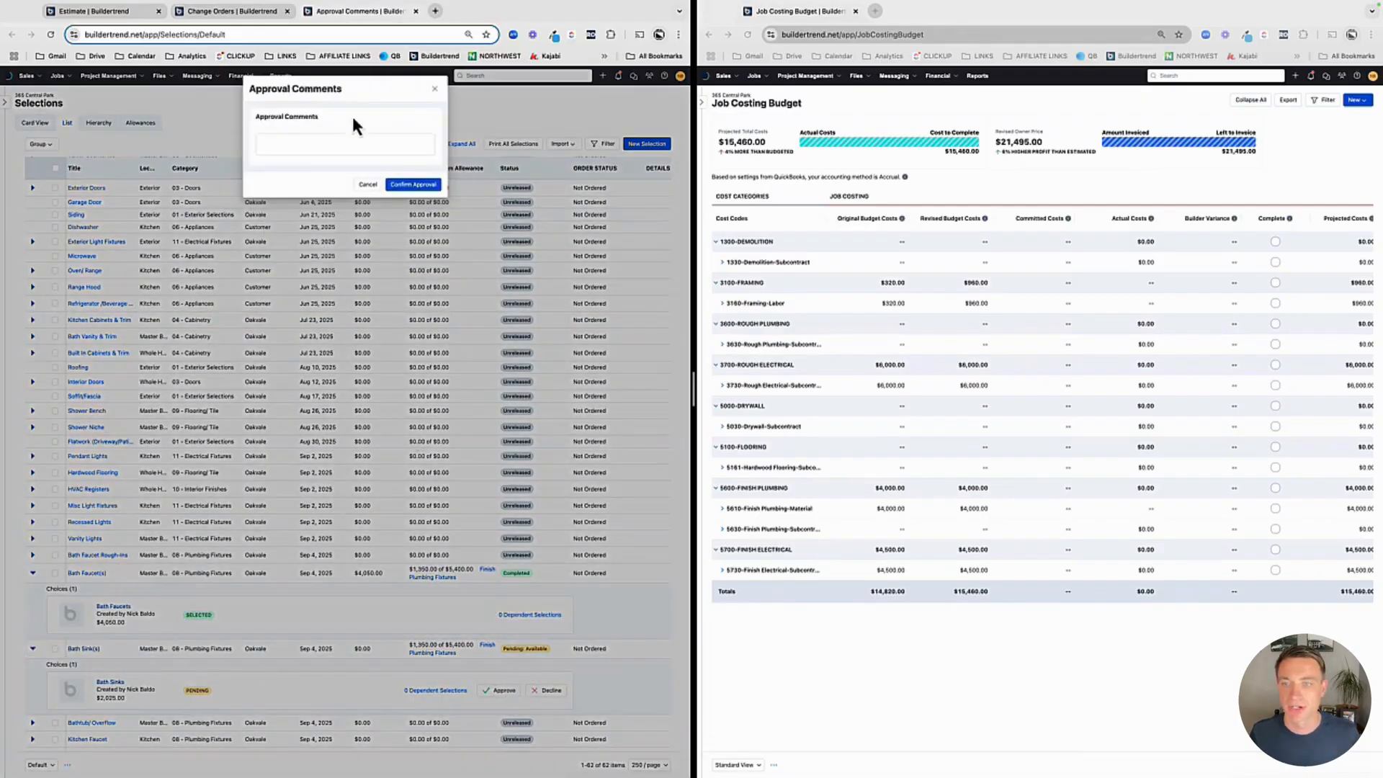
pyautogui.click(404, 185)
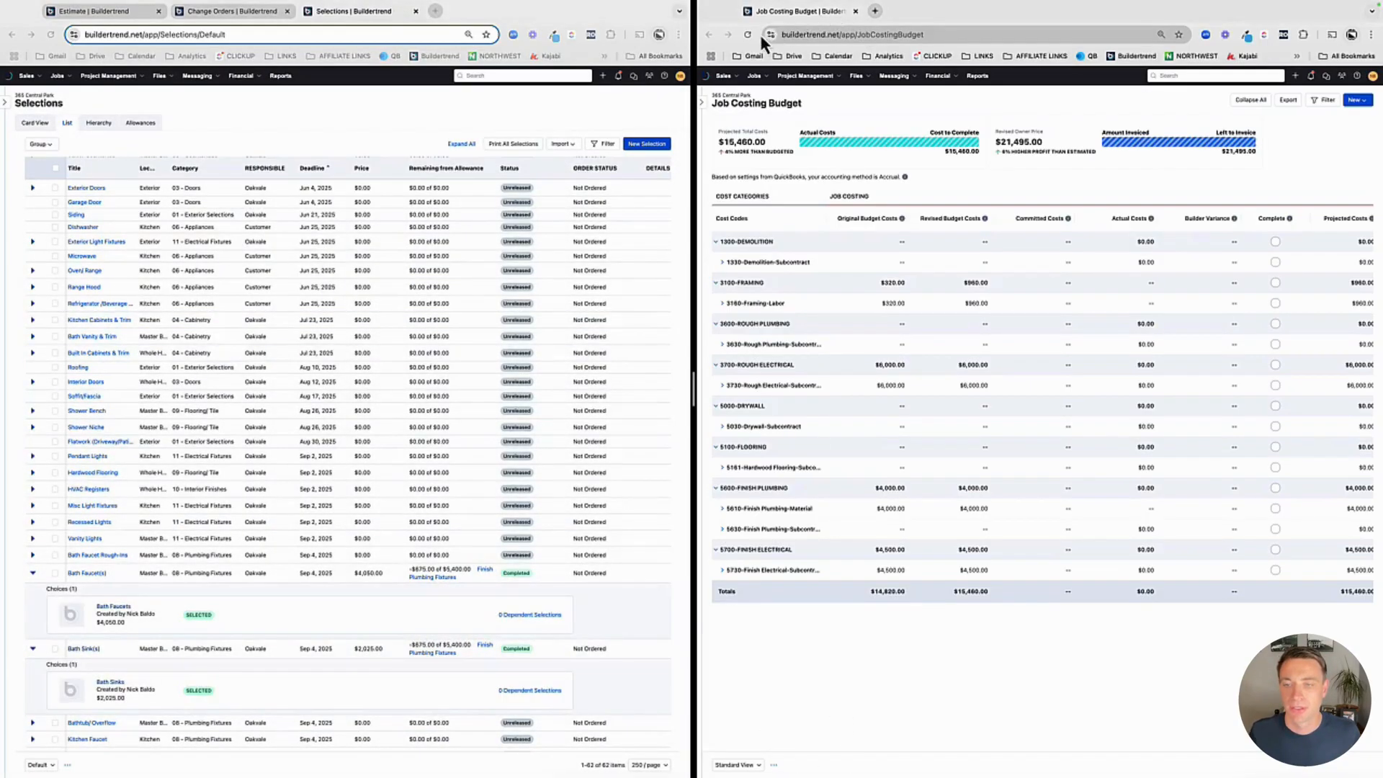
pyautogui.click(749, 36)
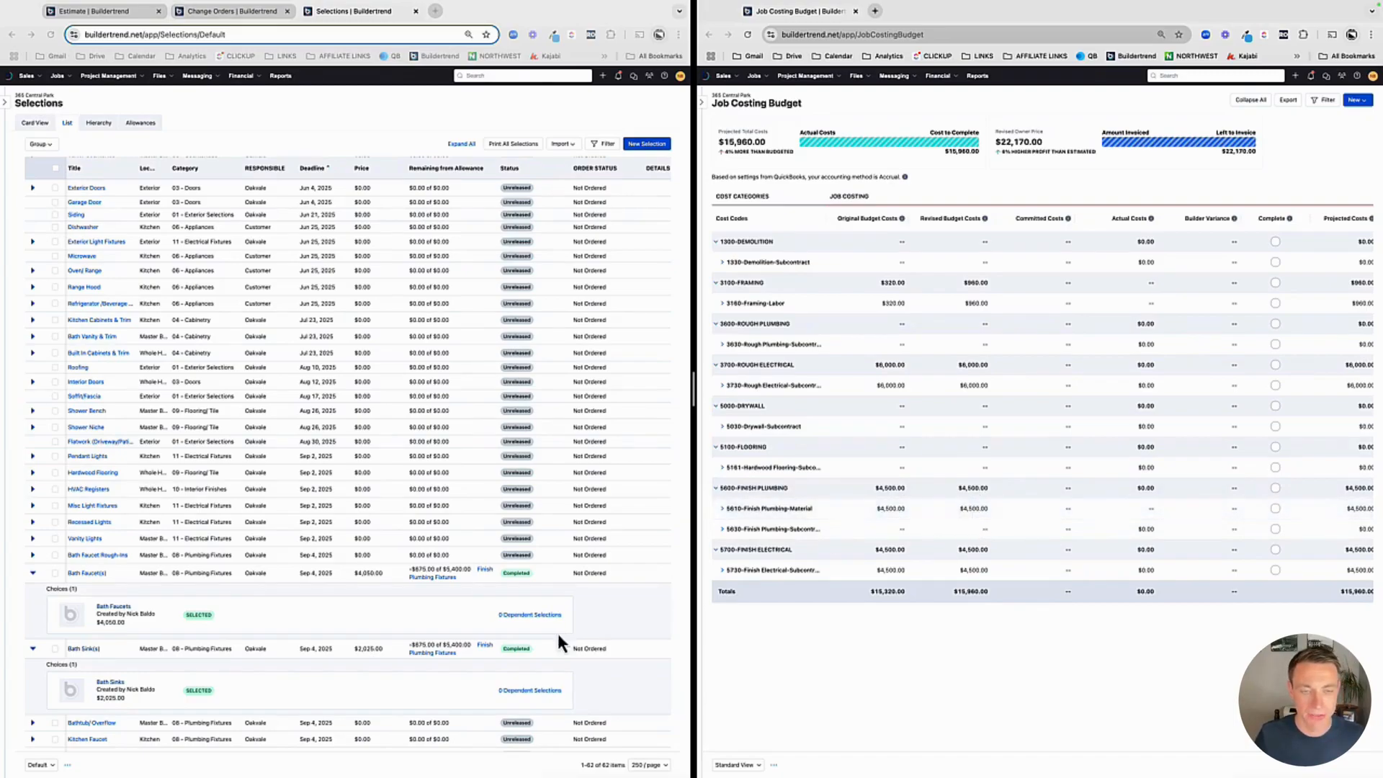
# Reset the Bath Faucets choice of the Bath Faucet(s) selection to pending and close it
pyautogui.click(82, 573)
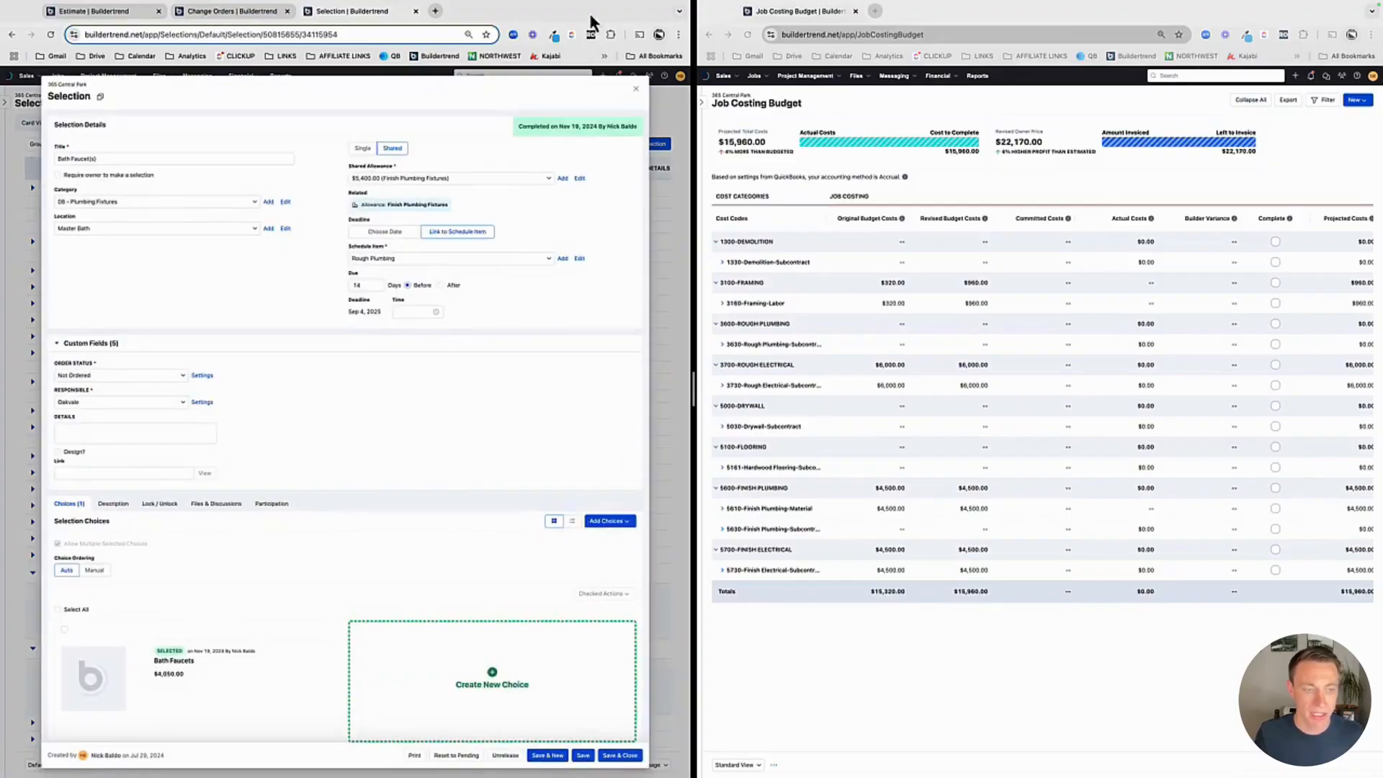
pyautogui.click(636, 90)
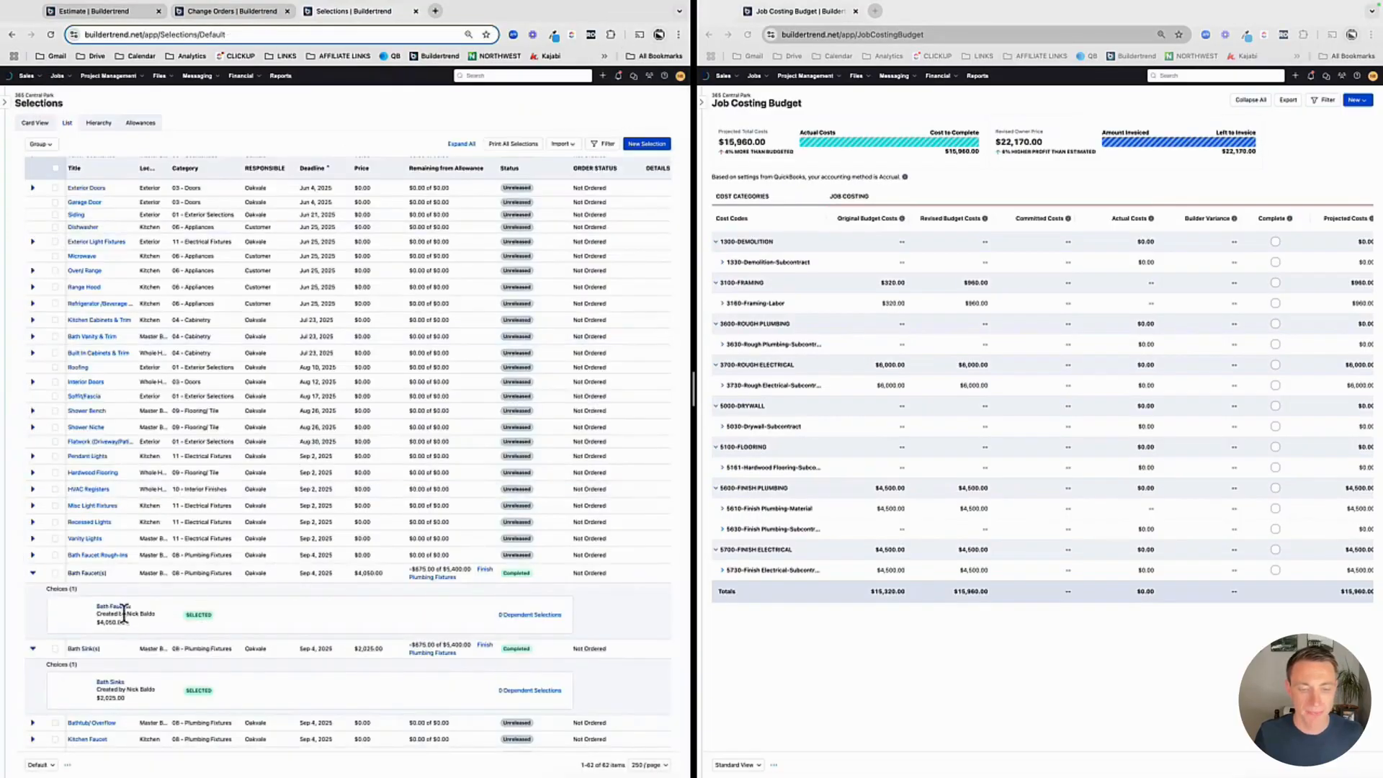
pyautogui.click(115, 609)
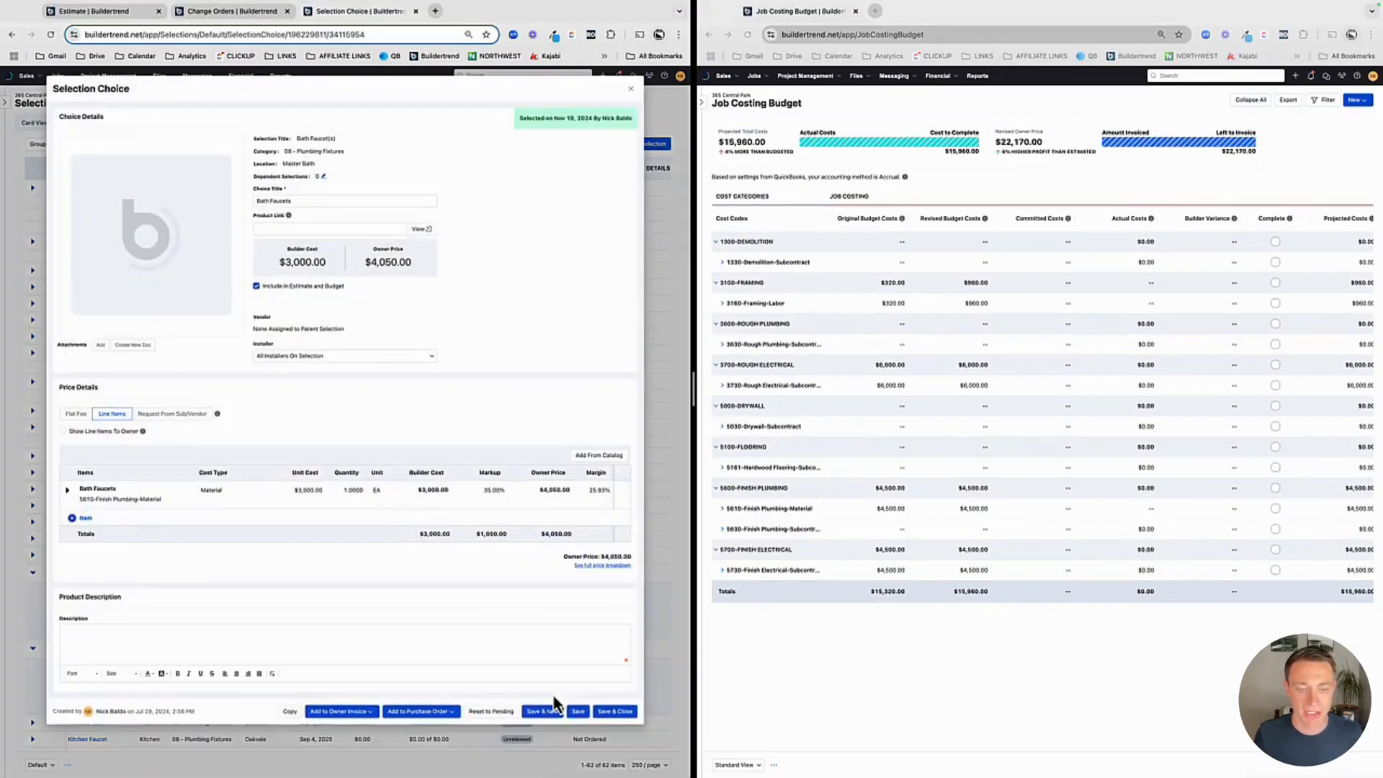
pyautogui.click(491, 712)
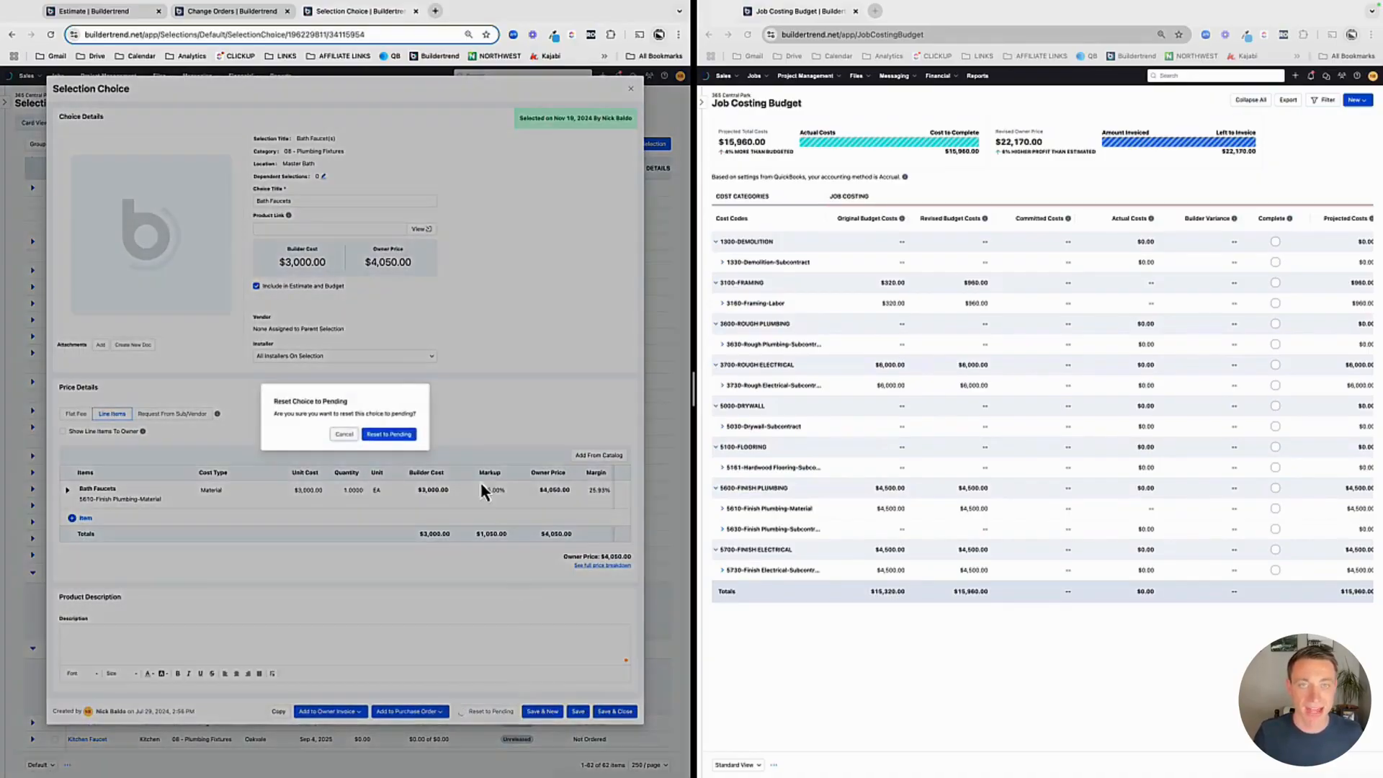
pyautogui.click(389, 434)
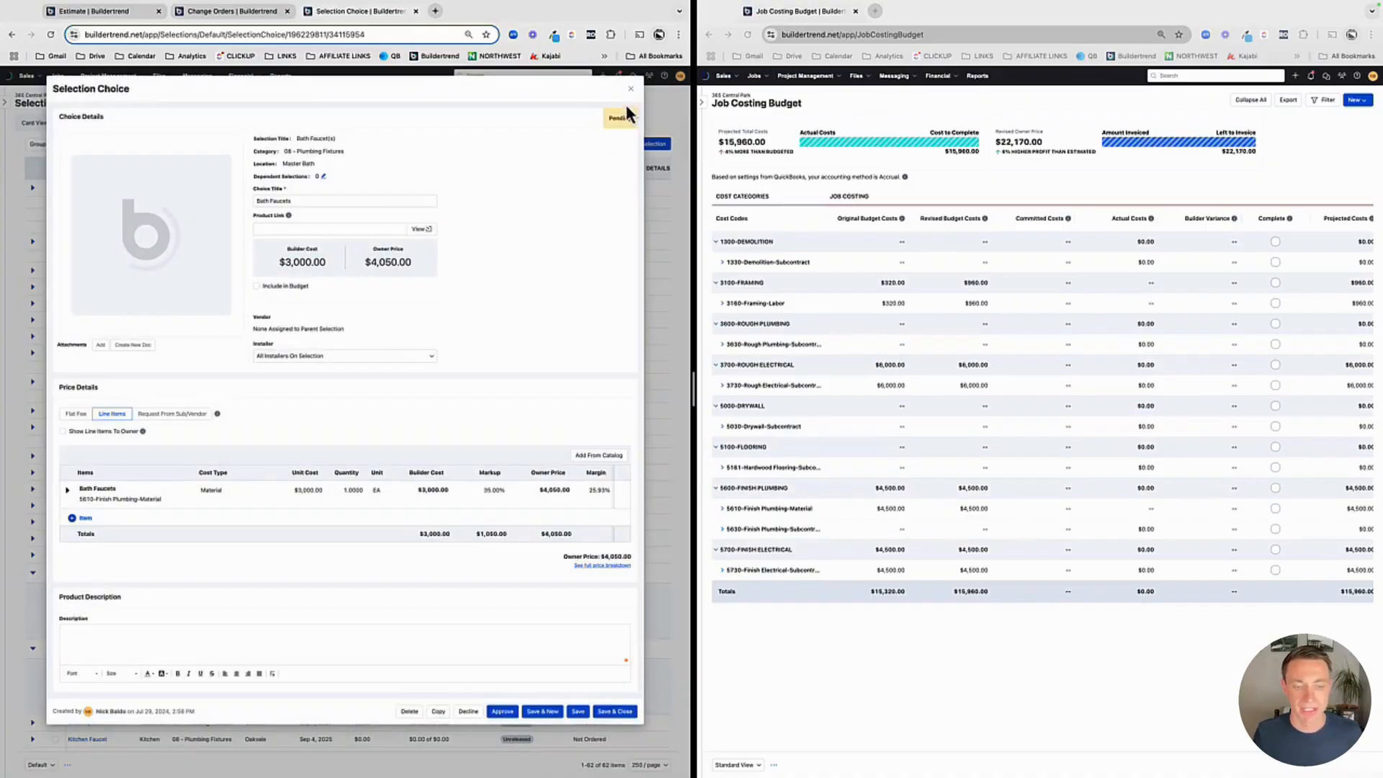
pyautogui.click(631, 89)
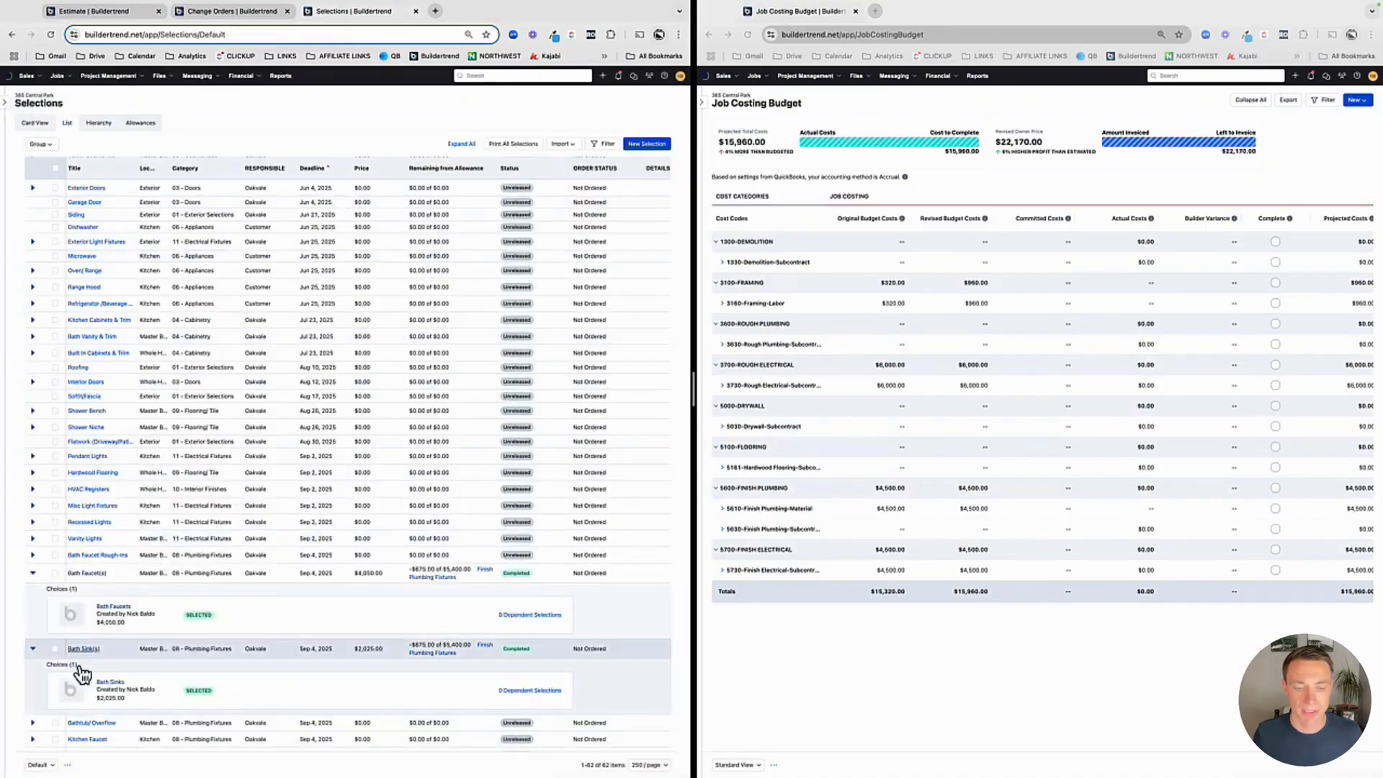
# Reset the Bath Sinks choice of the Bath Sink(s) selection to pending
pyautogui.click(115, 685)
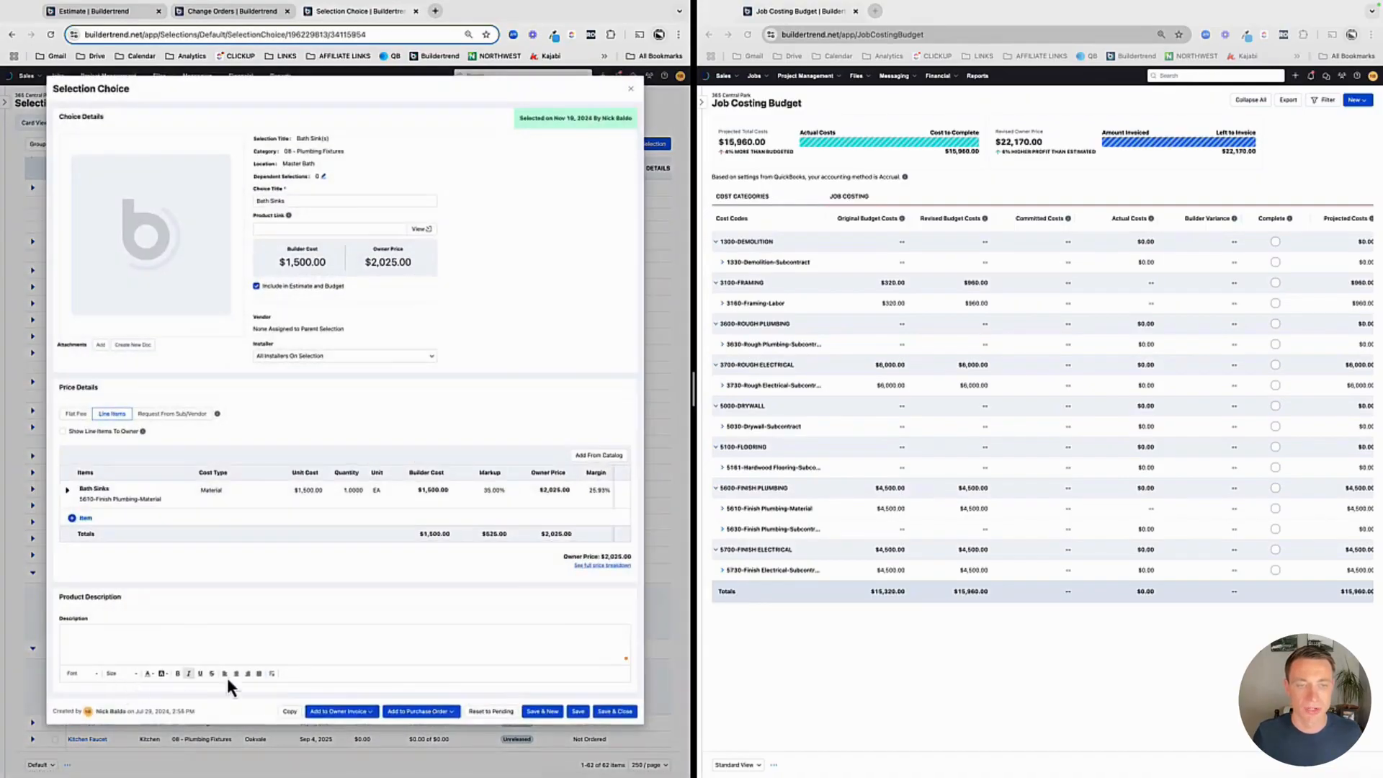
pyautogui.click(488, 713)
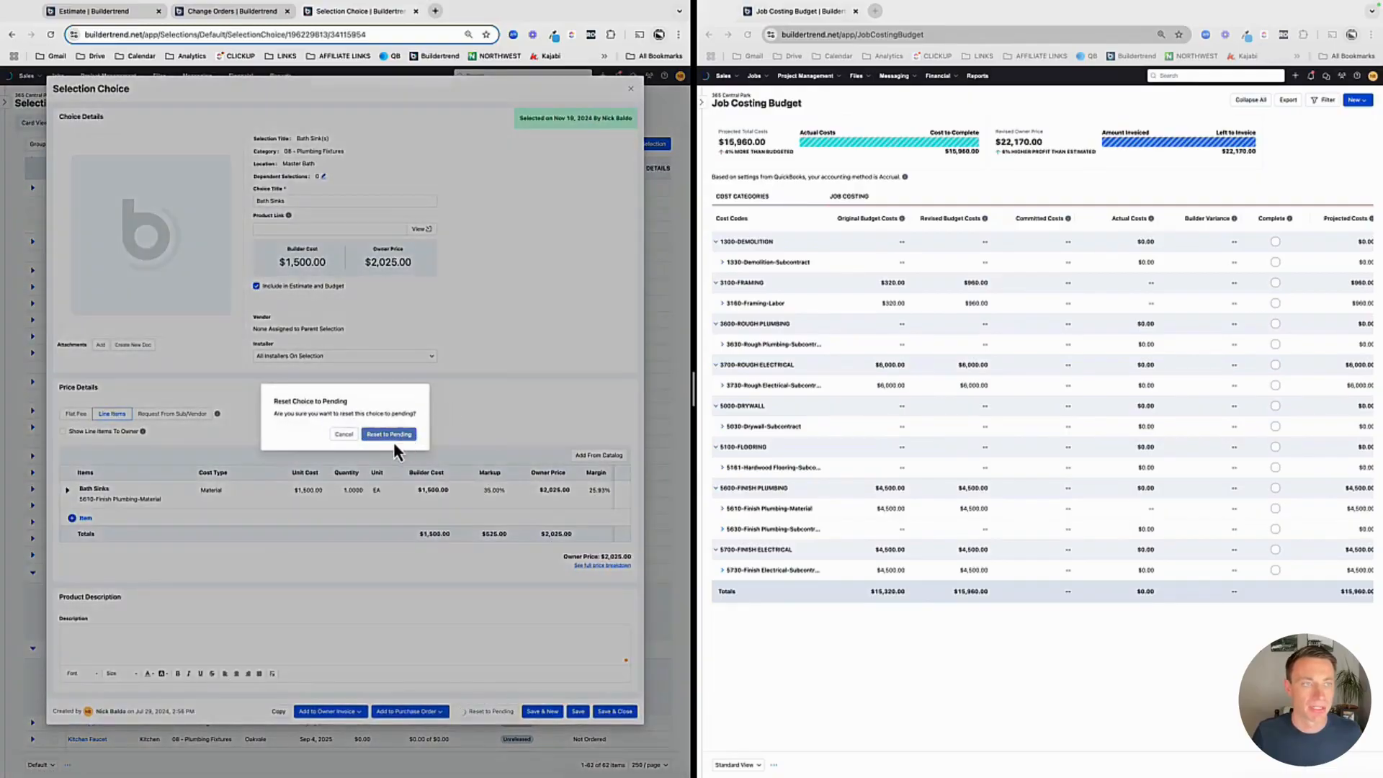
pyautogui.click(397, 434)
# Reset the Additional Framing for Bathroom change order to pending and return to the job costing budget
pyautogui.click(214, 12)
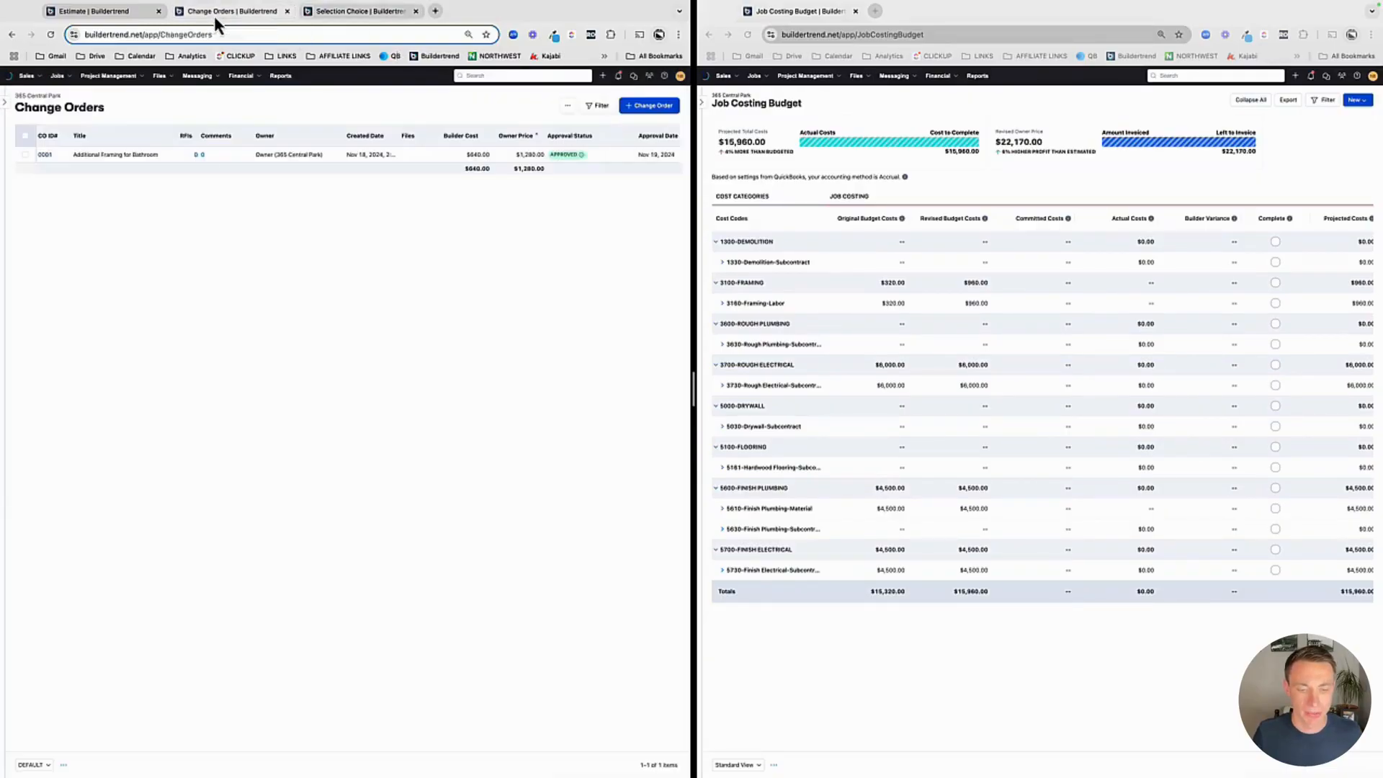
pyautogui.click(45, 154)
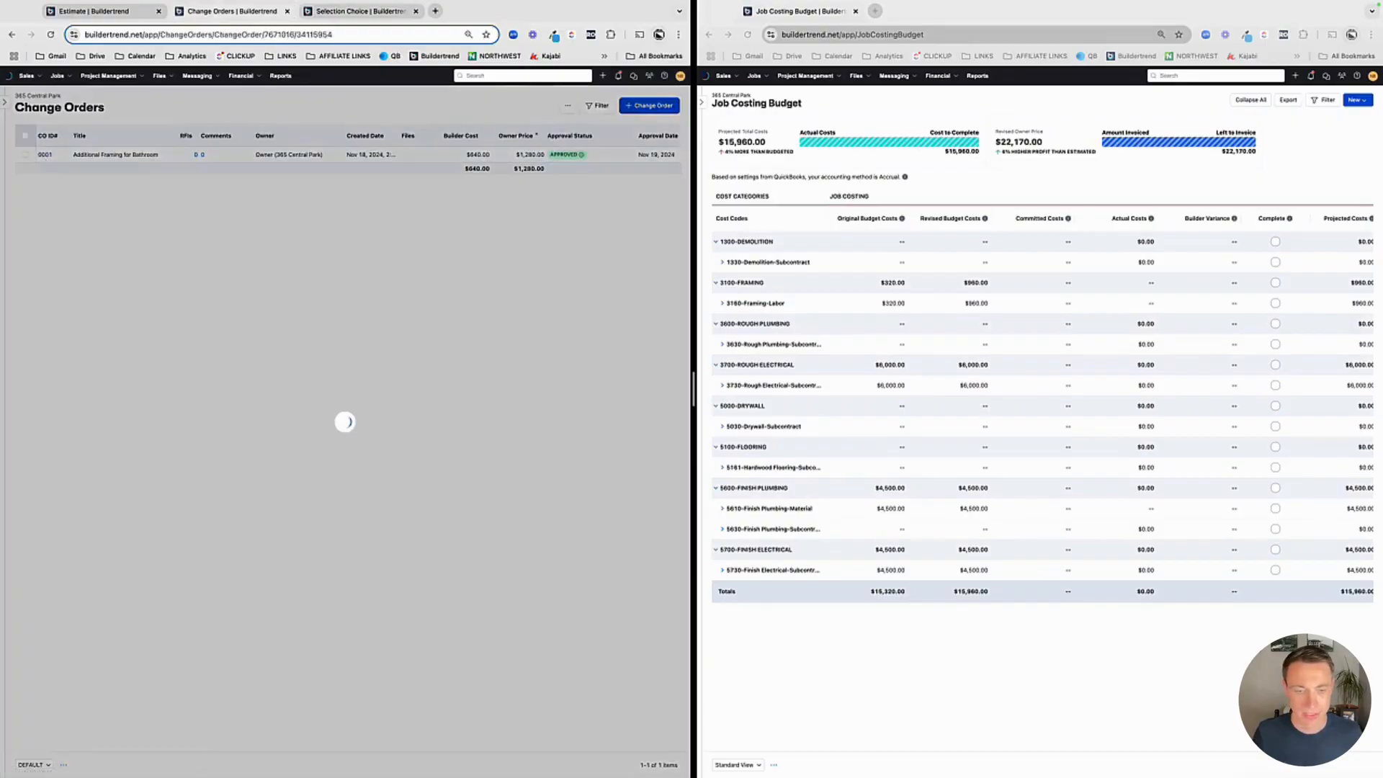
pyautogui.click(554, 755)
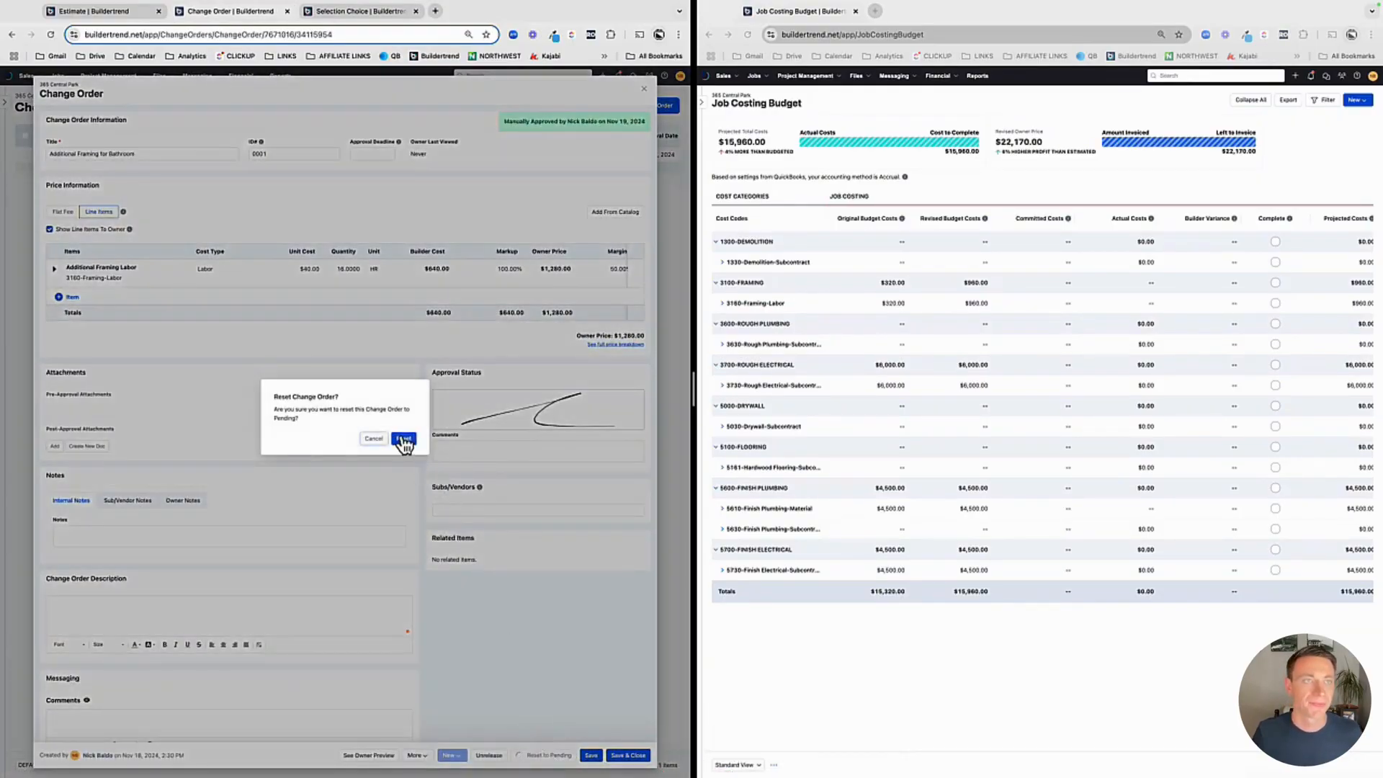
pyautogui.click(404, 442)
pyautogui.click(892, 688)
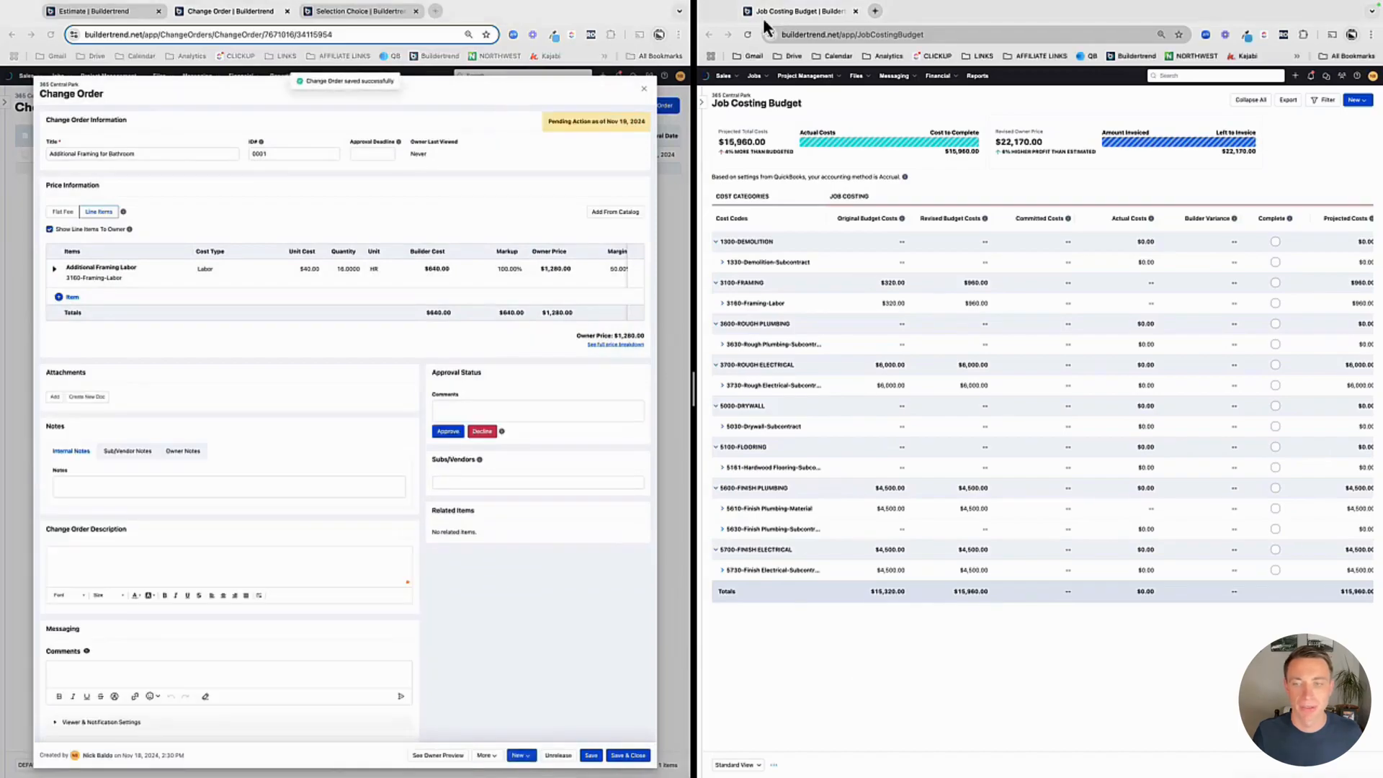
# Reload the job costing budget, and lock the job's estimate after leaving the change order
pyautogui.click(748, 35)
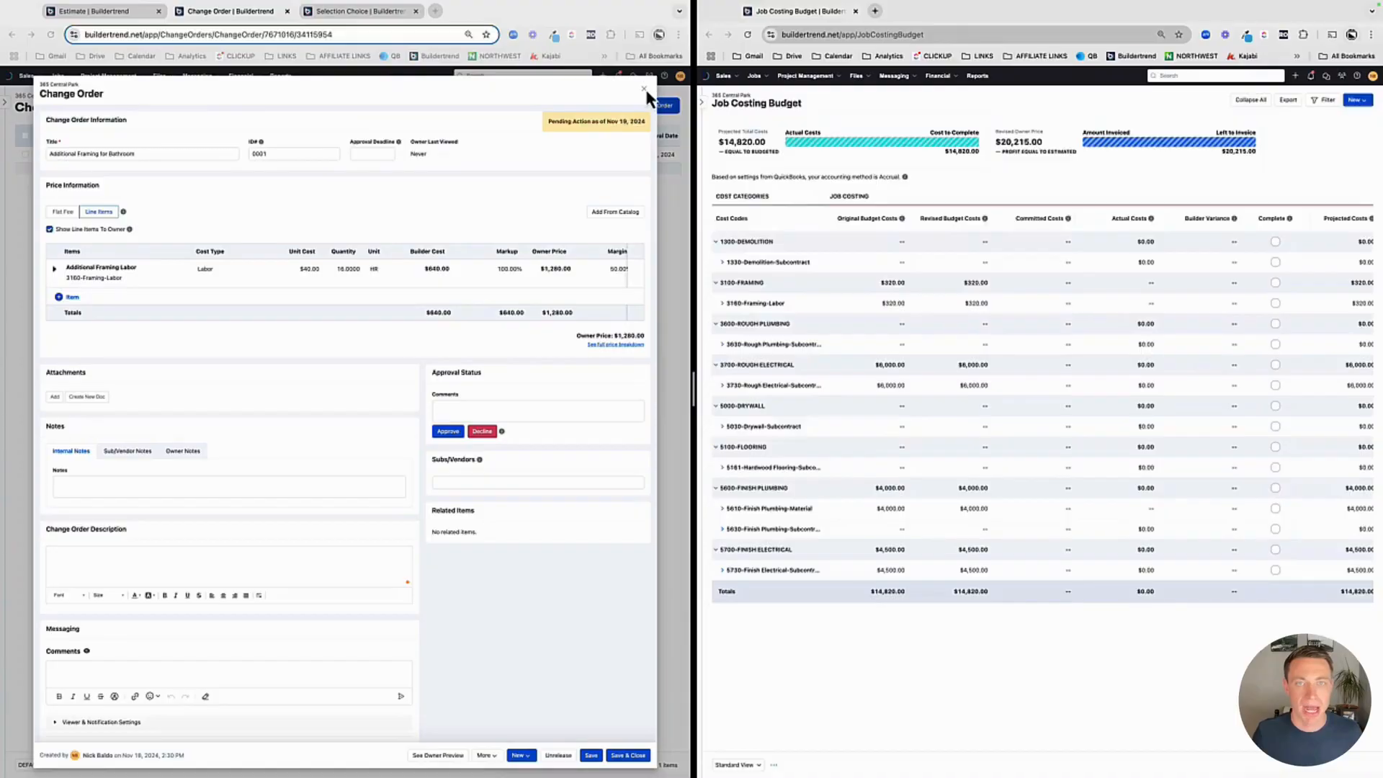
pyautogui.click(643, 90)
pyautogui.click(80, 12)
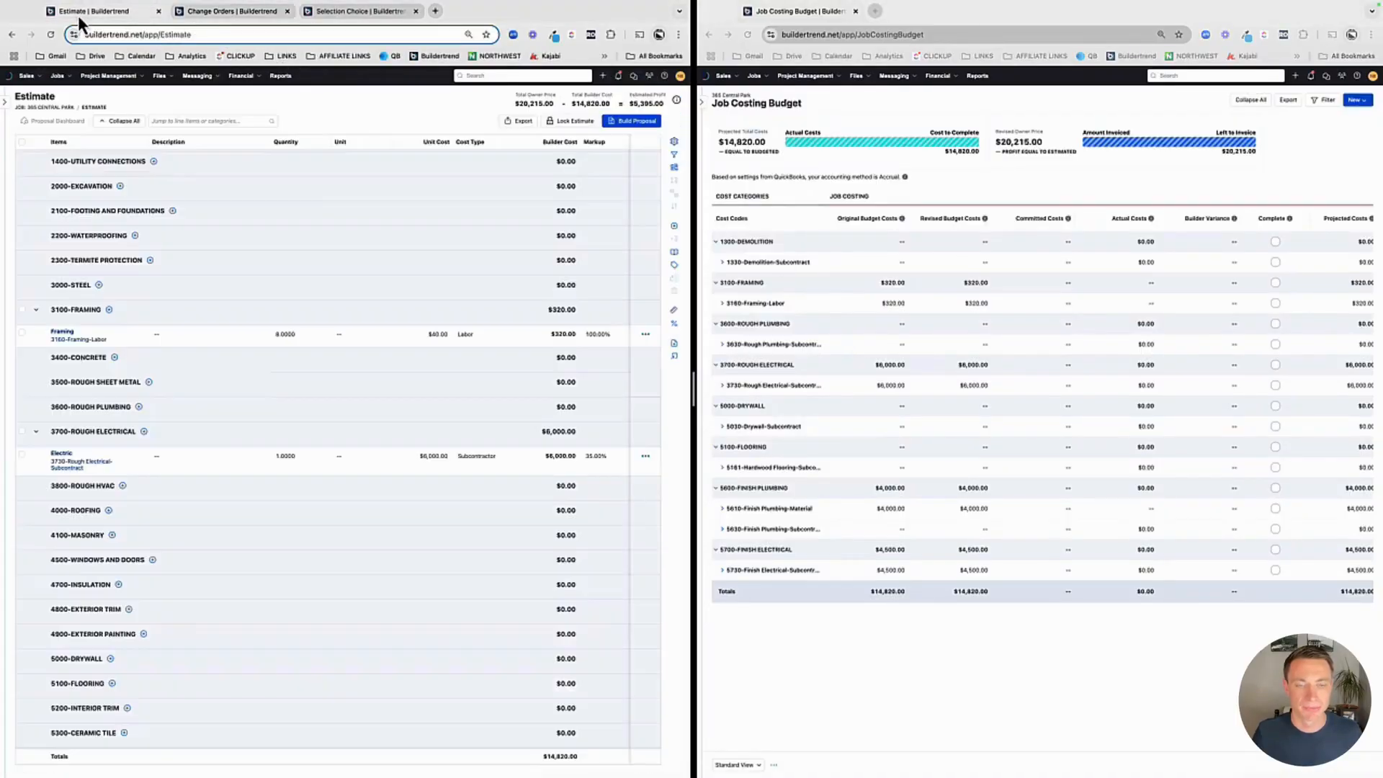
pyautogui.click(568, 124)
pyautogui.click(383, 444)
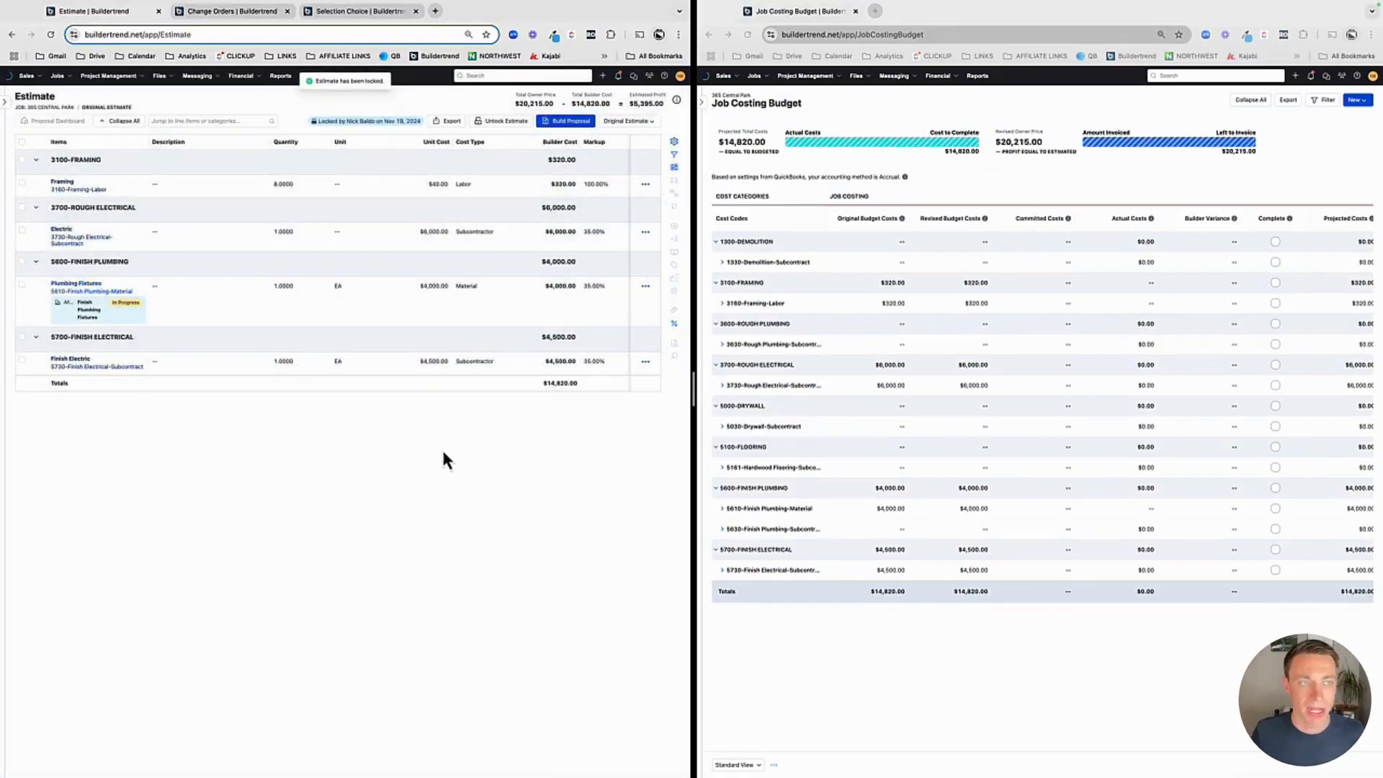
# Review and approve the Additional Framing for Bathroom change order with a hand-drawn signature, and reload the job costing budget
pyautogui.click(240, 17)
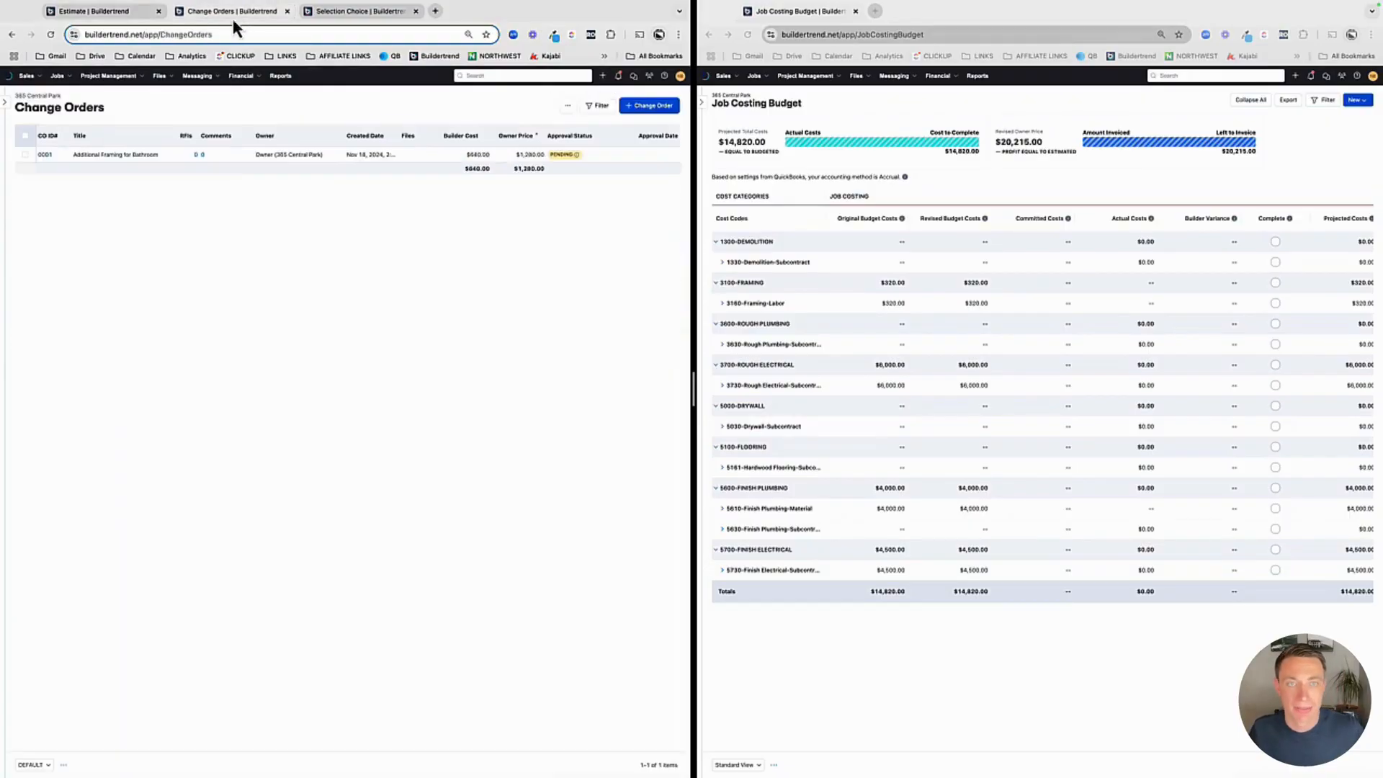
pyautogui.click(46, 156)
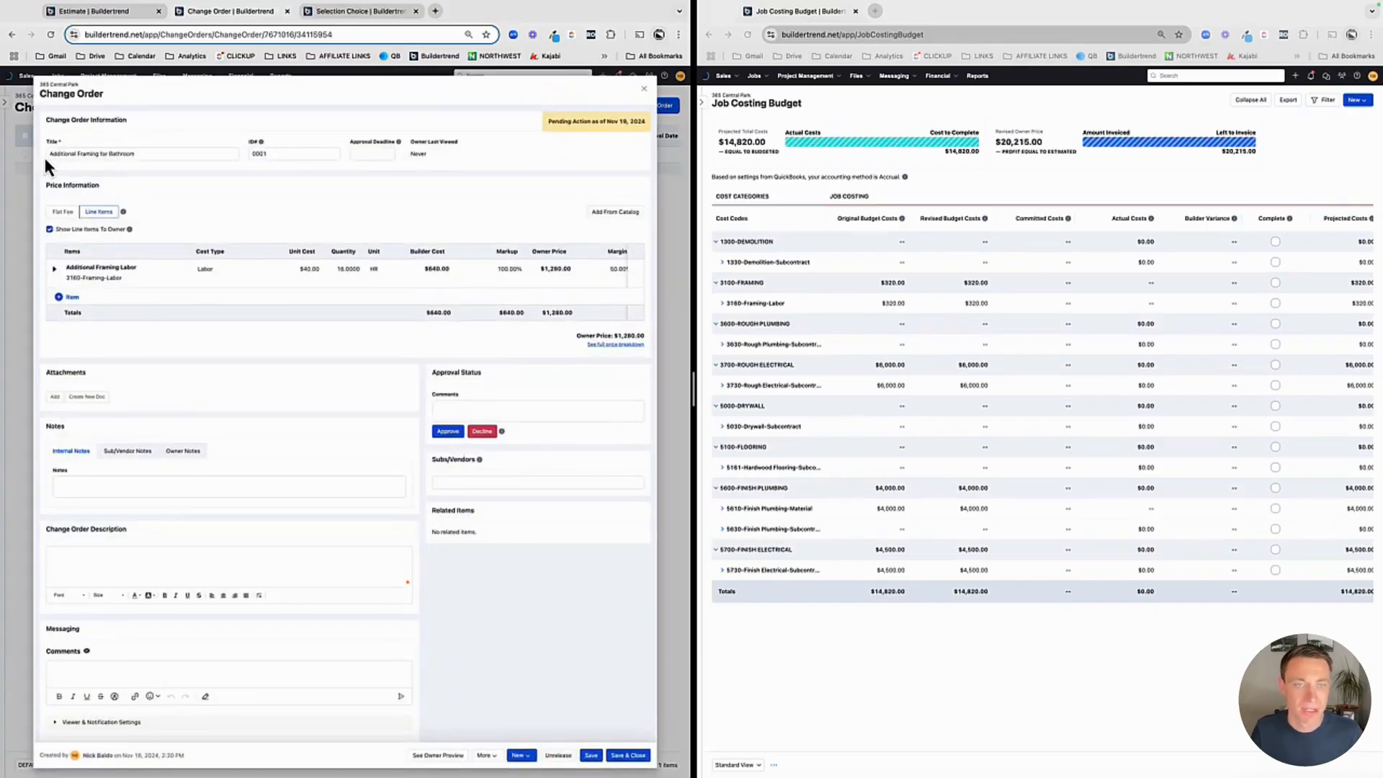
pyautogui.hscroll(2, 481, 303)
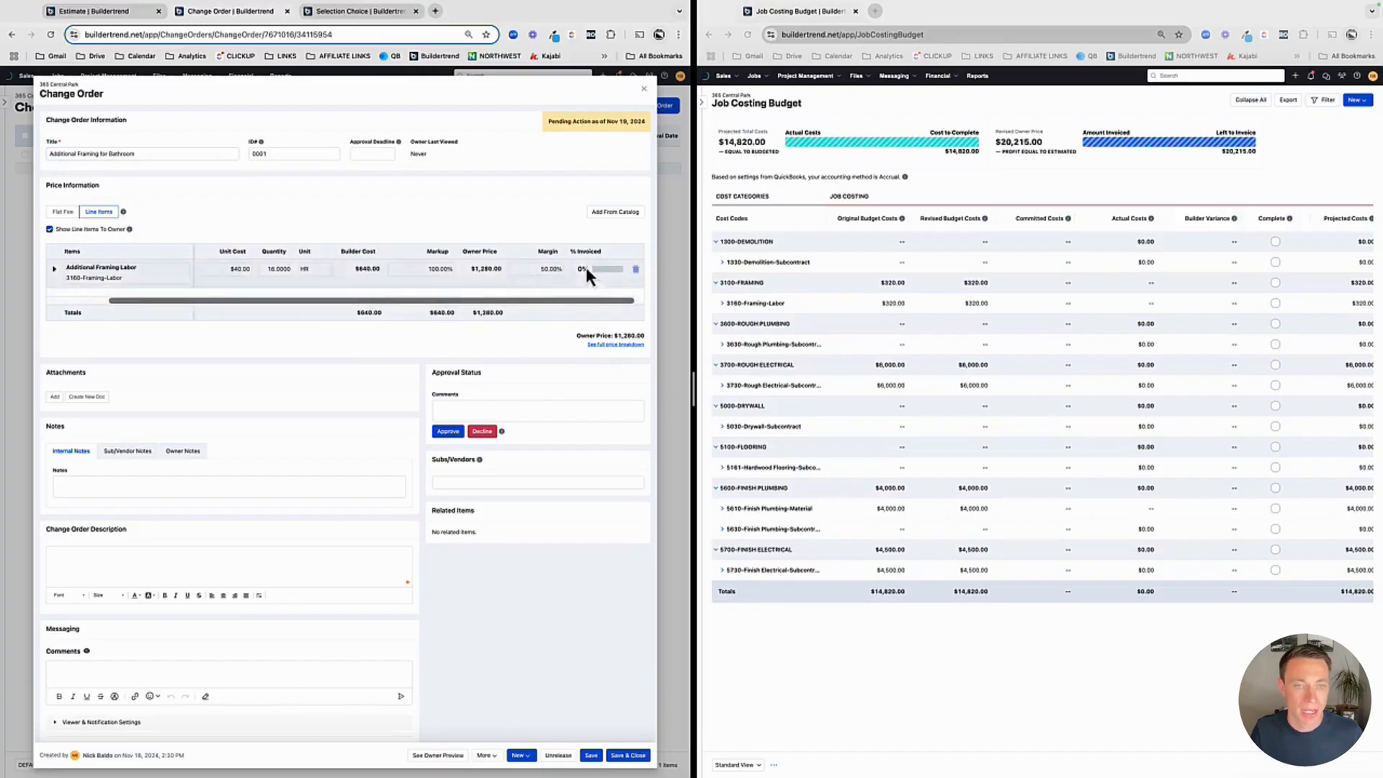
pyautogui.hscroll(-2, 439, 299)
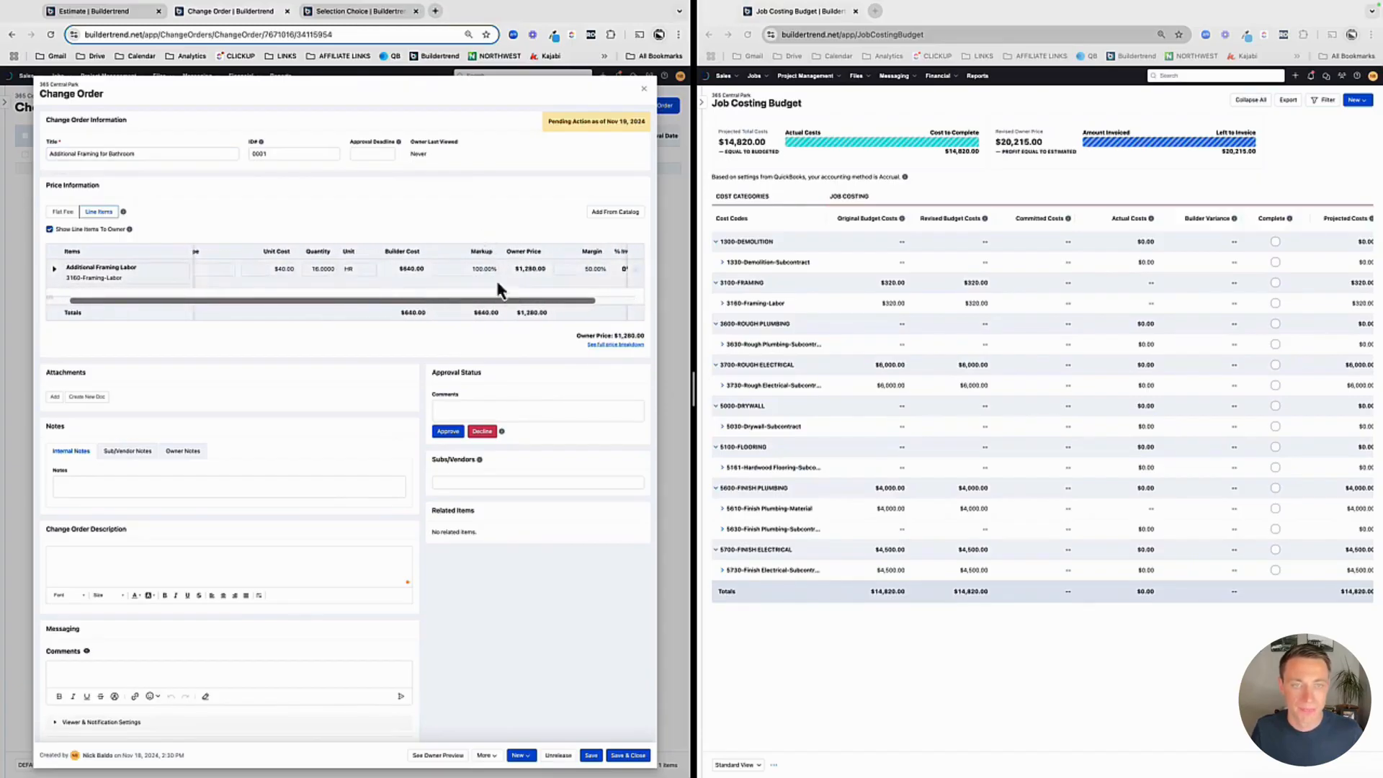
pyautogui.scroll(-4, 414, 469)
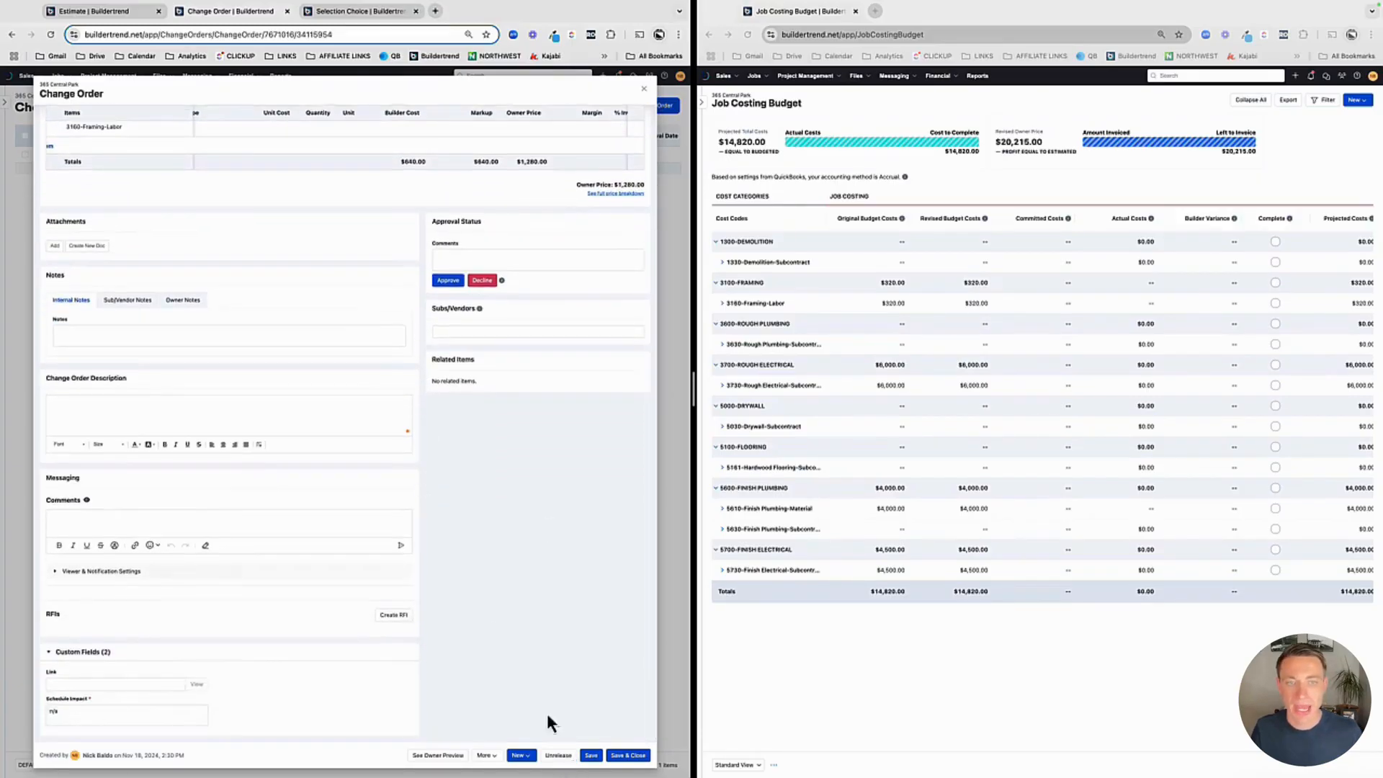
pyautogui.click(448, 280)
pyautogui.moveTo(389, 227); pyautogui.dragTo(390, 227)
pyautogui.click(484, 289)
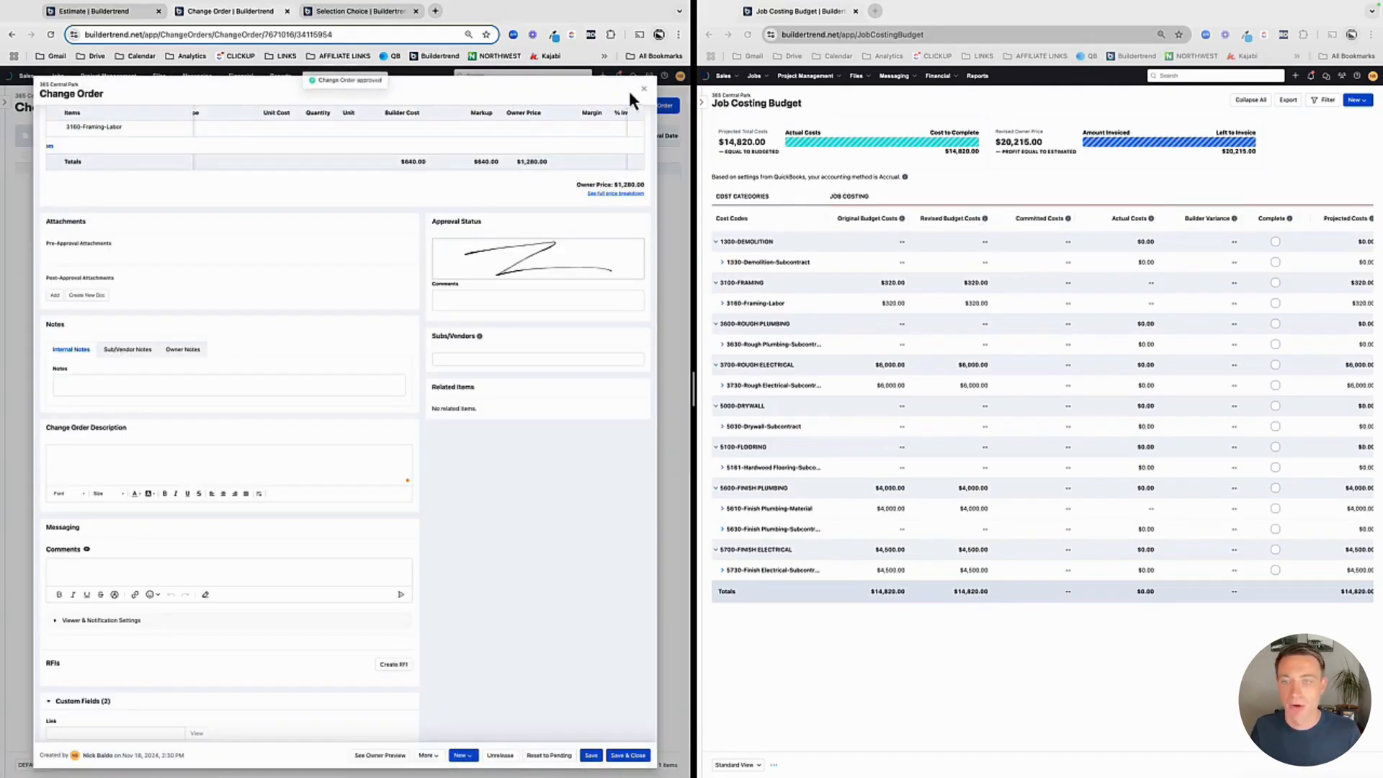
pyautogui.click(642, 90)
pyautogui.click(749, 36)
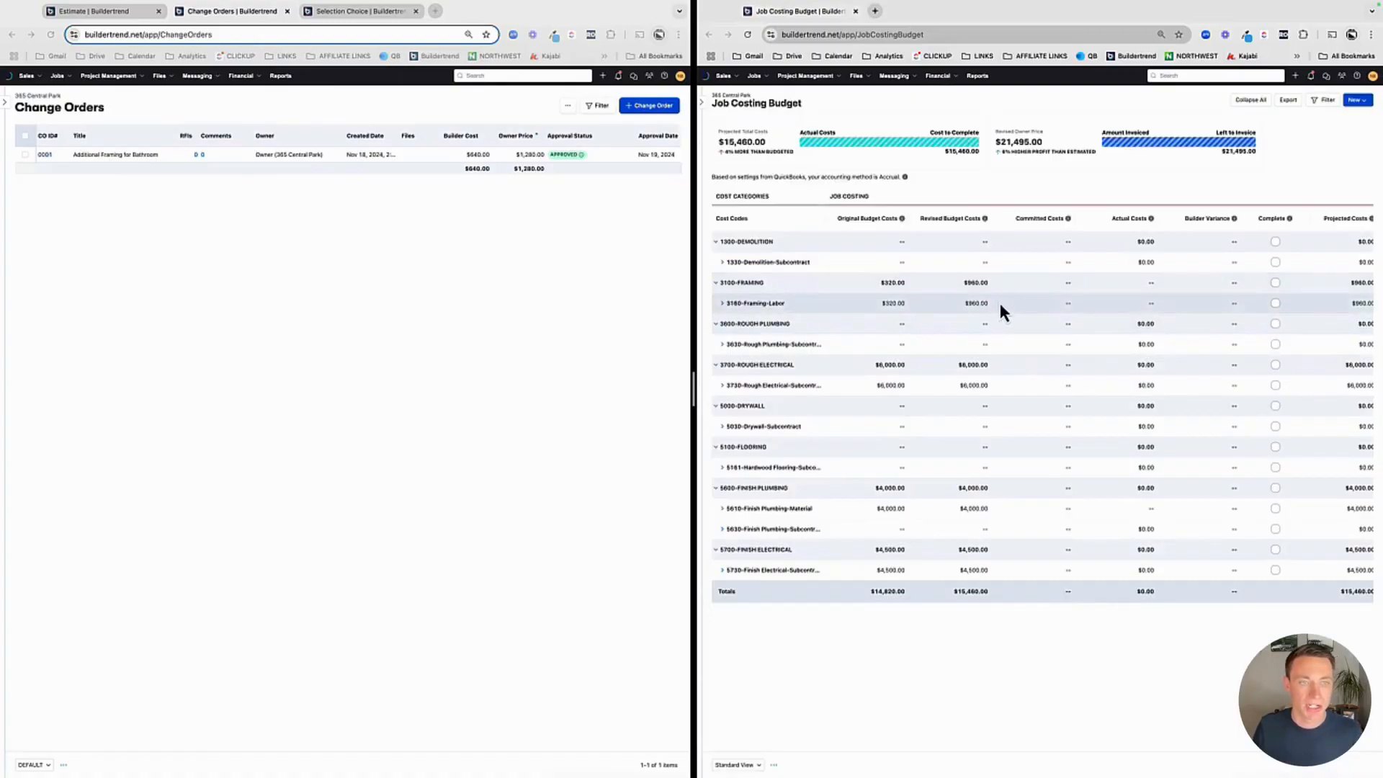
# Close the open selection choice and view the Finish Plumbing Fixtures allowance linked to the Bath Faucet(s) selection in its own browser page
pyautogui.click(357, 15)
pyautogui.click(631, 89)
pyautogui.scroll(-1, 216, 497)
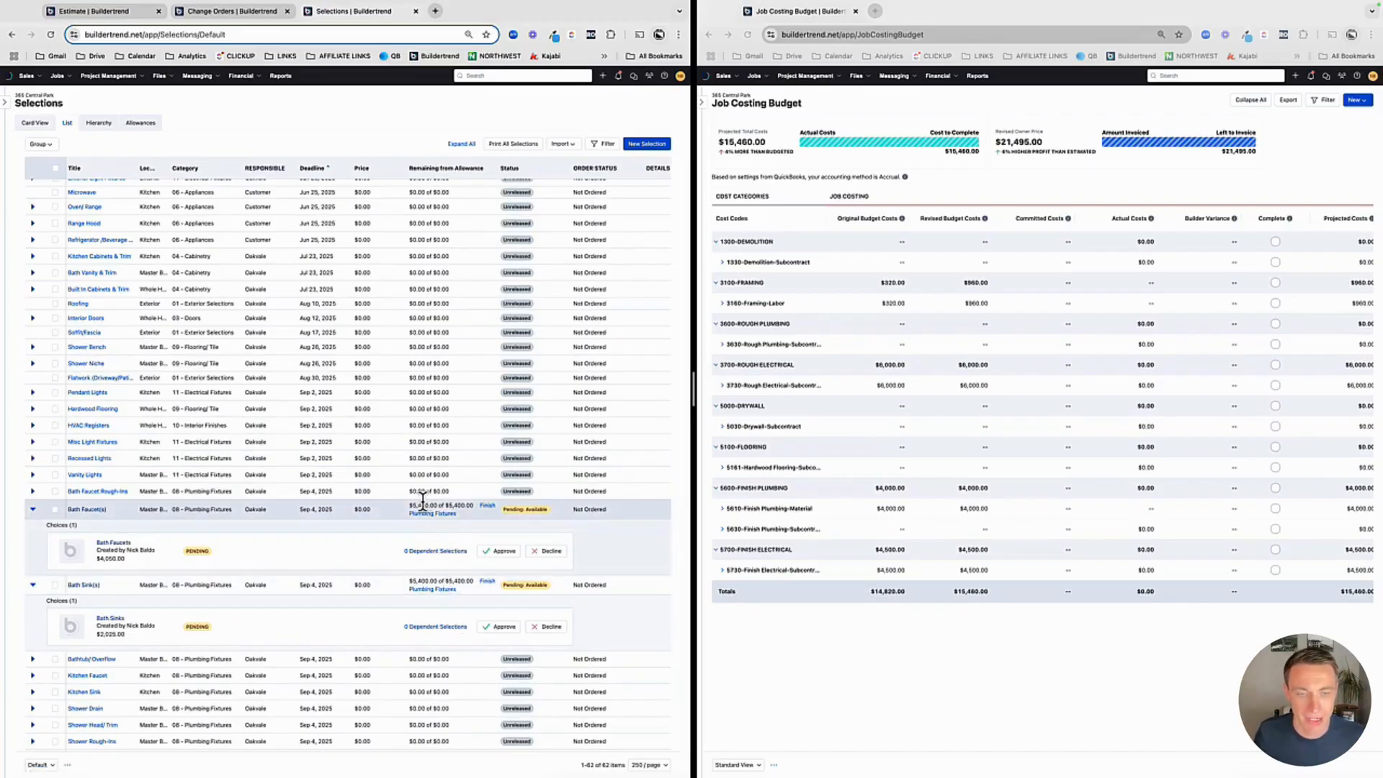
pyautogui.click(487, 506)
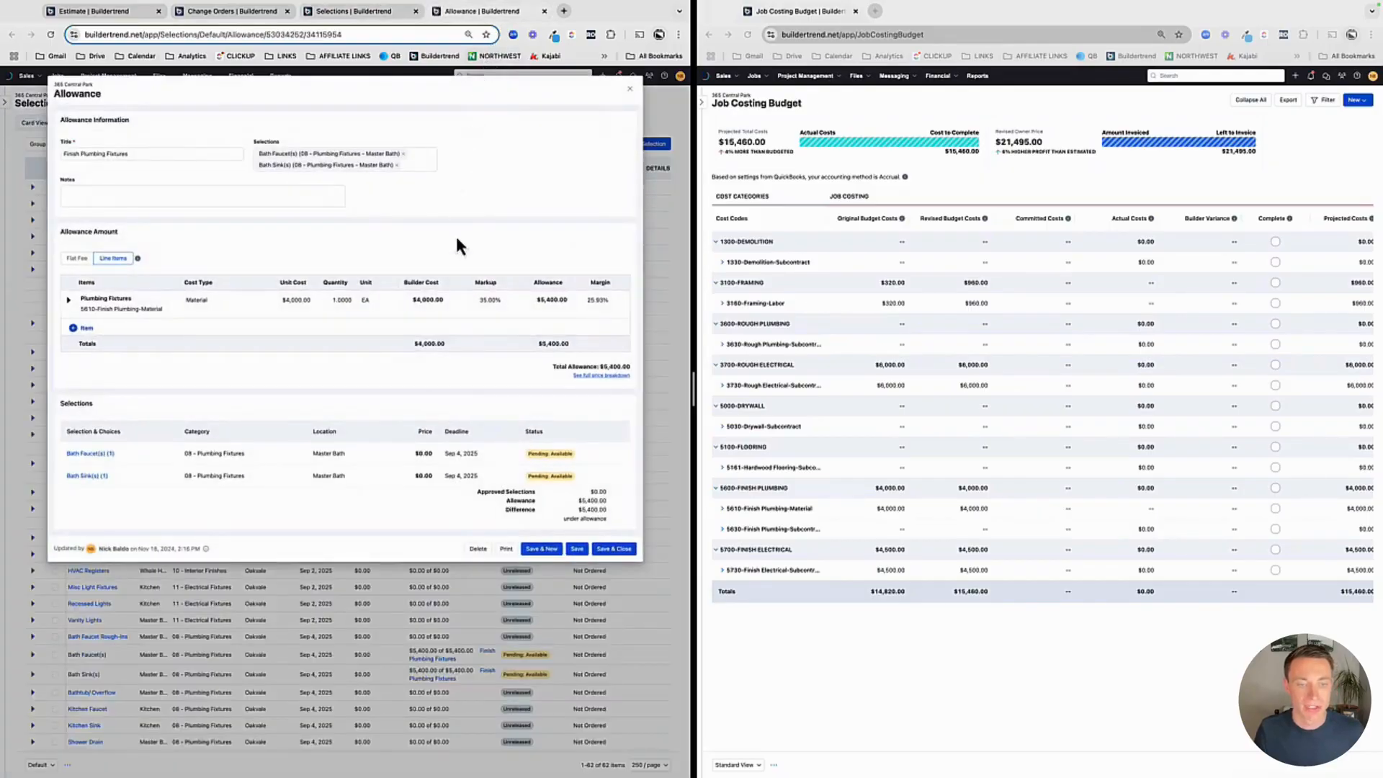
# View the pricing of the Bath Faucets and Bath Sinks choices, each in its own browser page opened from the selections list
pyautogui.click(363, 24)
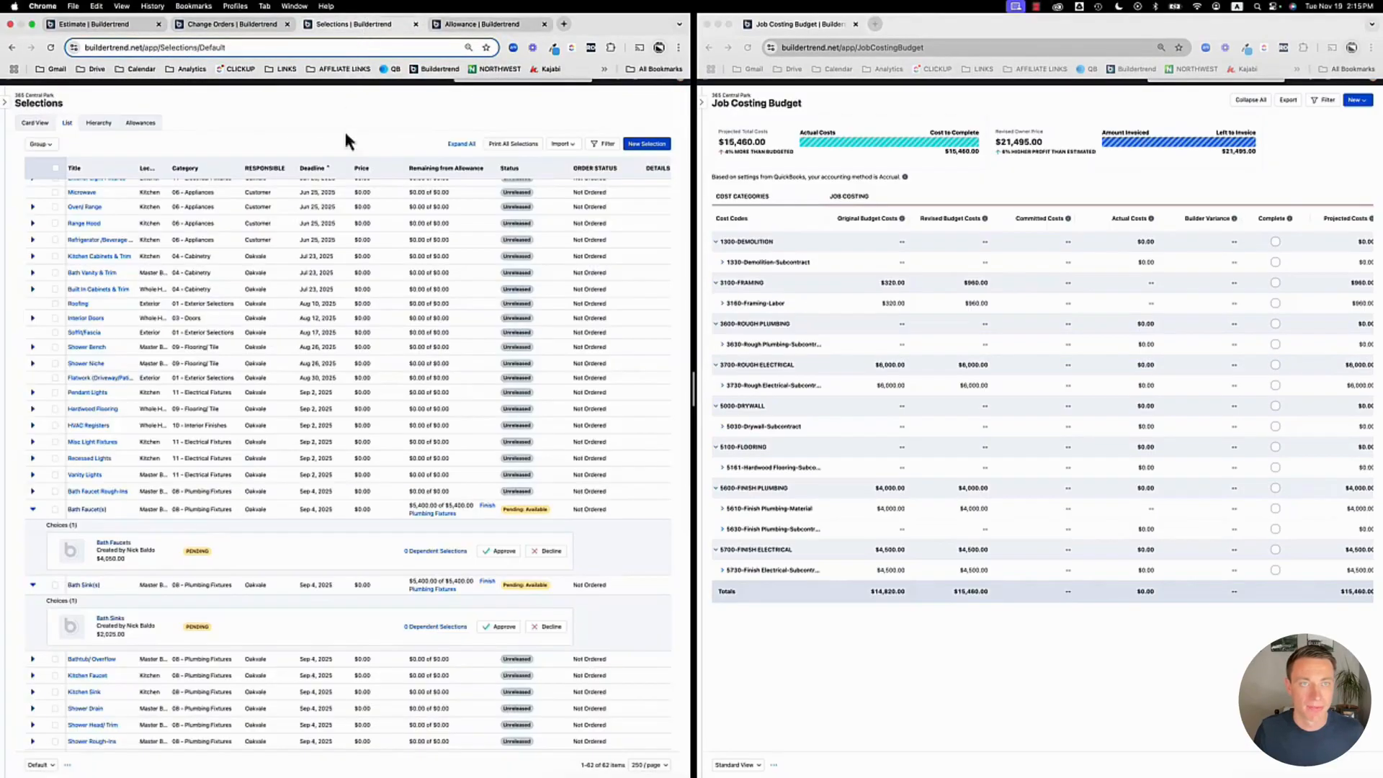
pyautogui.keyDown('super'); pyautogui.click(119, 544); pyautogui.keyUp('super')
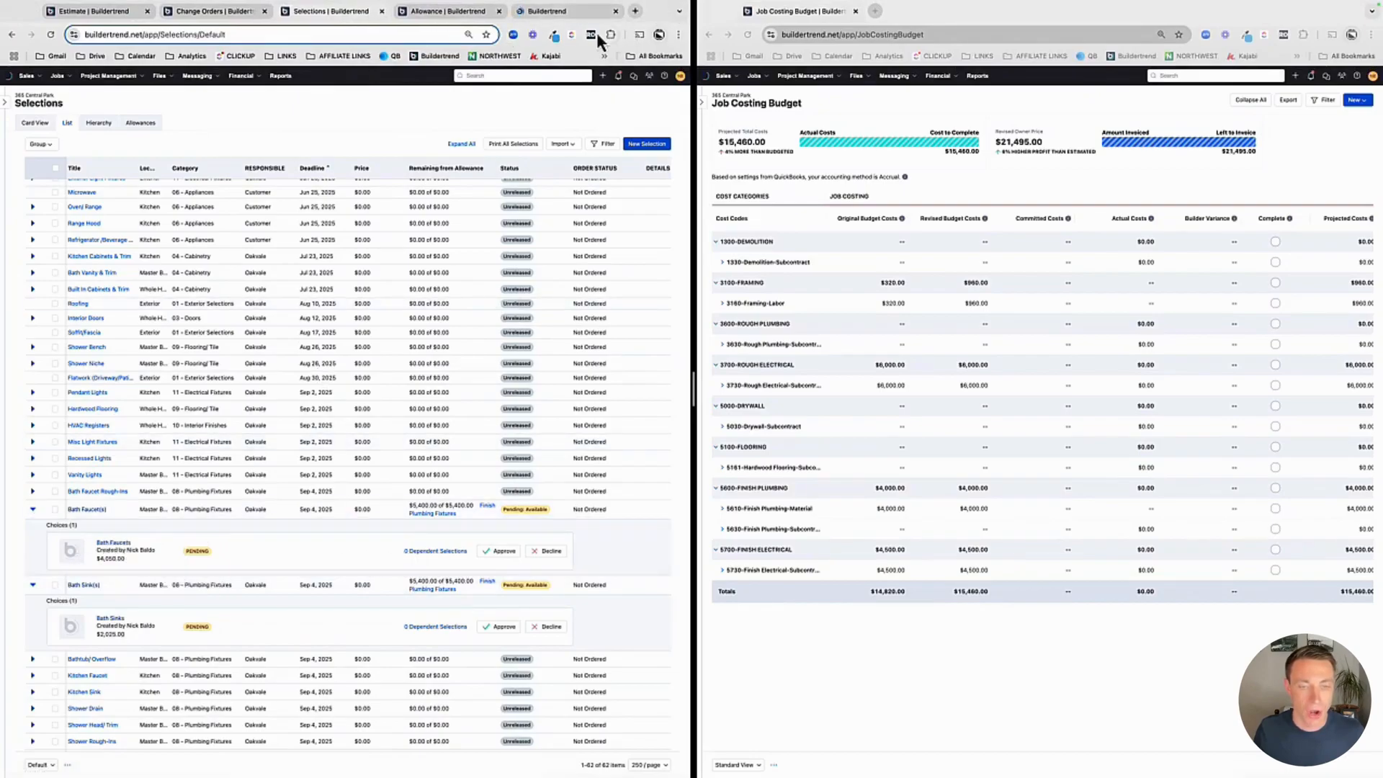
pyautogui.click(564, 18)
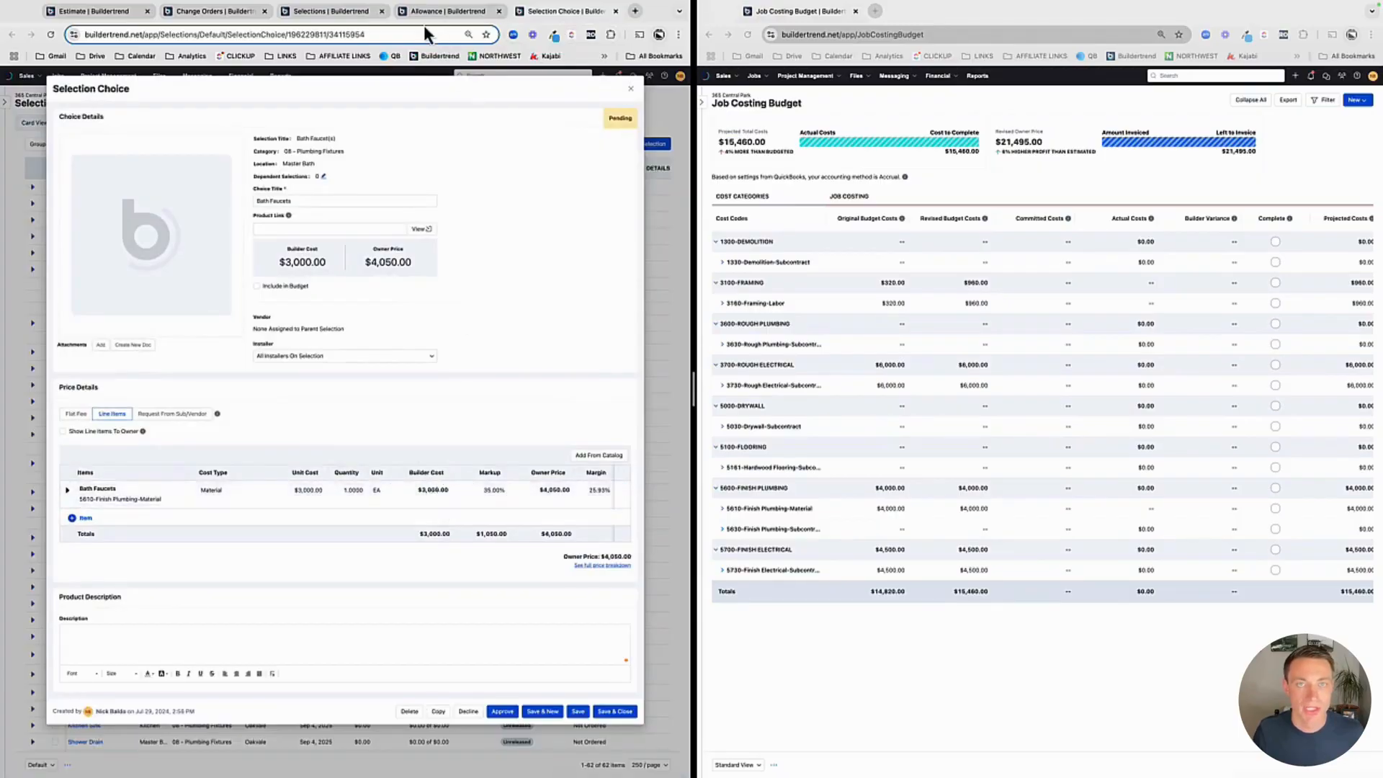
pyautogui.click(327, 10)
pyautogui.keyDown('super'); pyautogui.click(115, 623); pyautogui.keyUp('super')
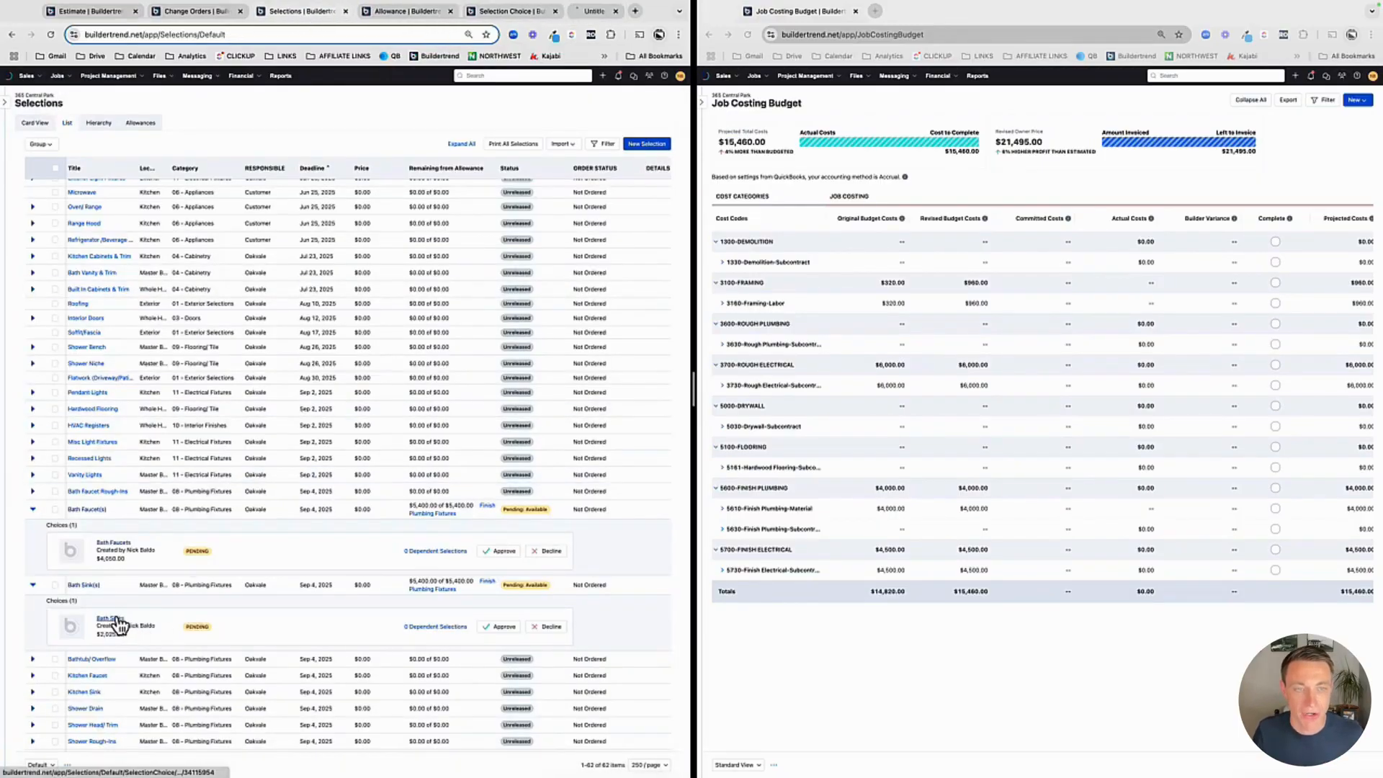
pyautogui.click(579, 11)
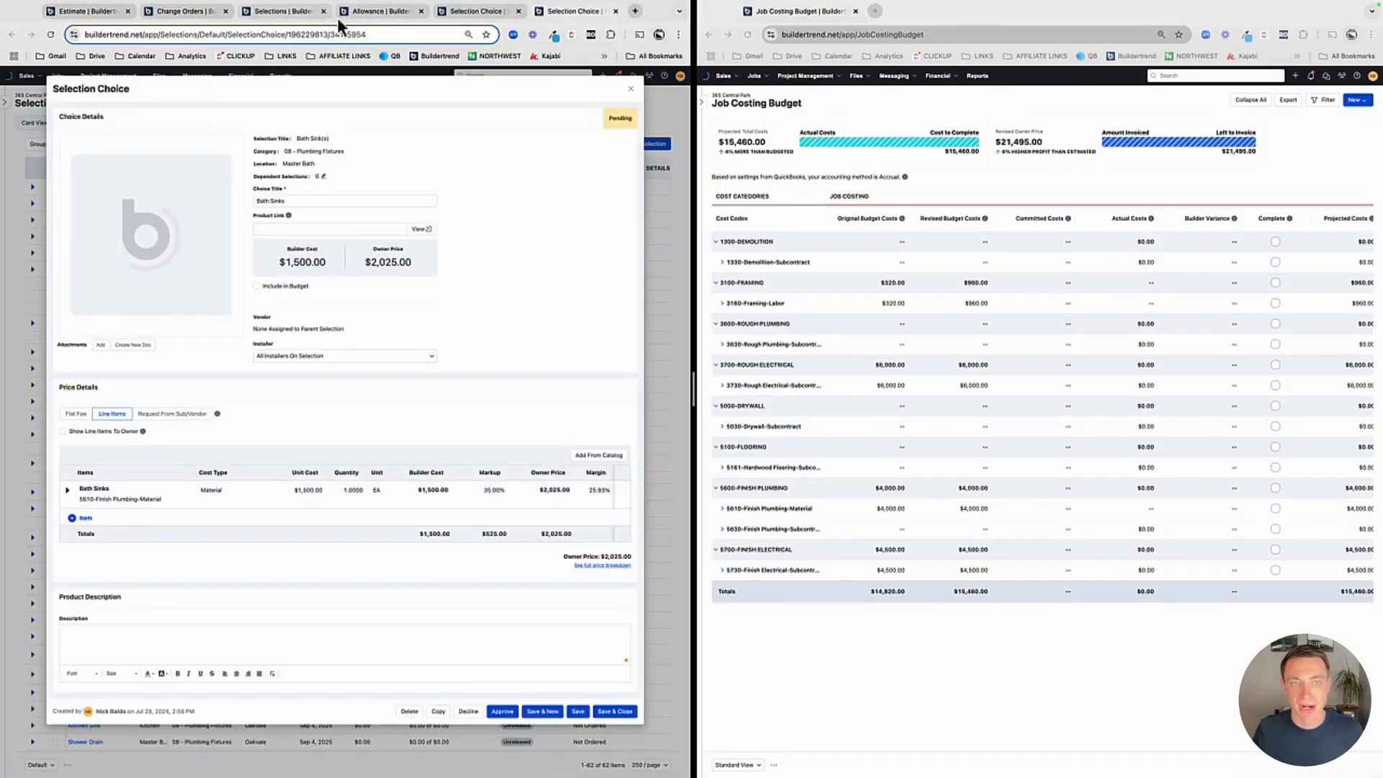
# Approve the Bath Faucets choice in the selections list without a comment
pyautogui.click(285, 12)
pyautogui.click(504, 551)
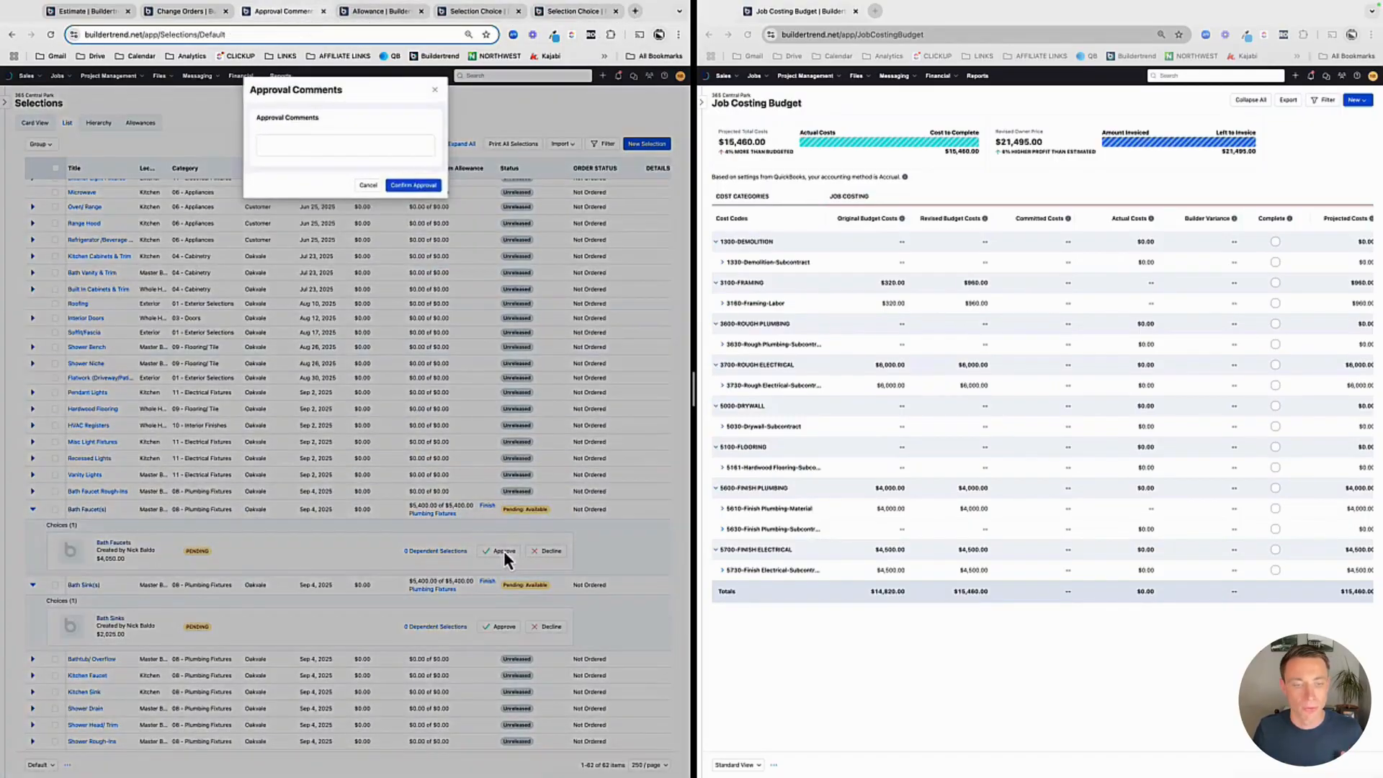
pyautogui.click(416, 185)
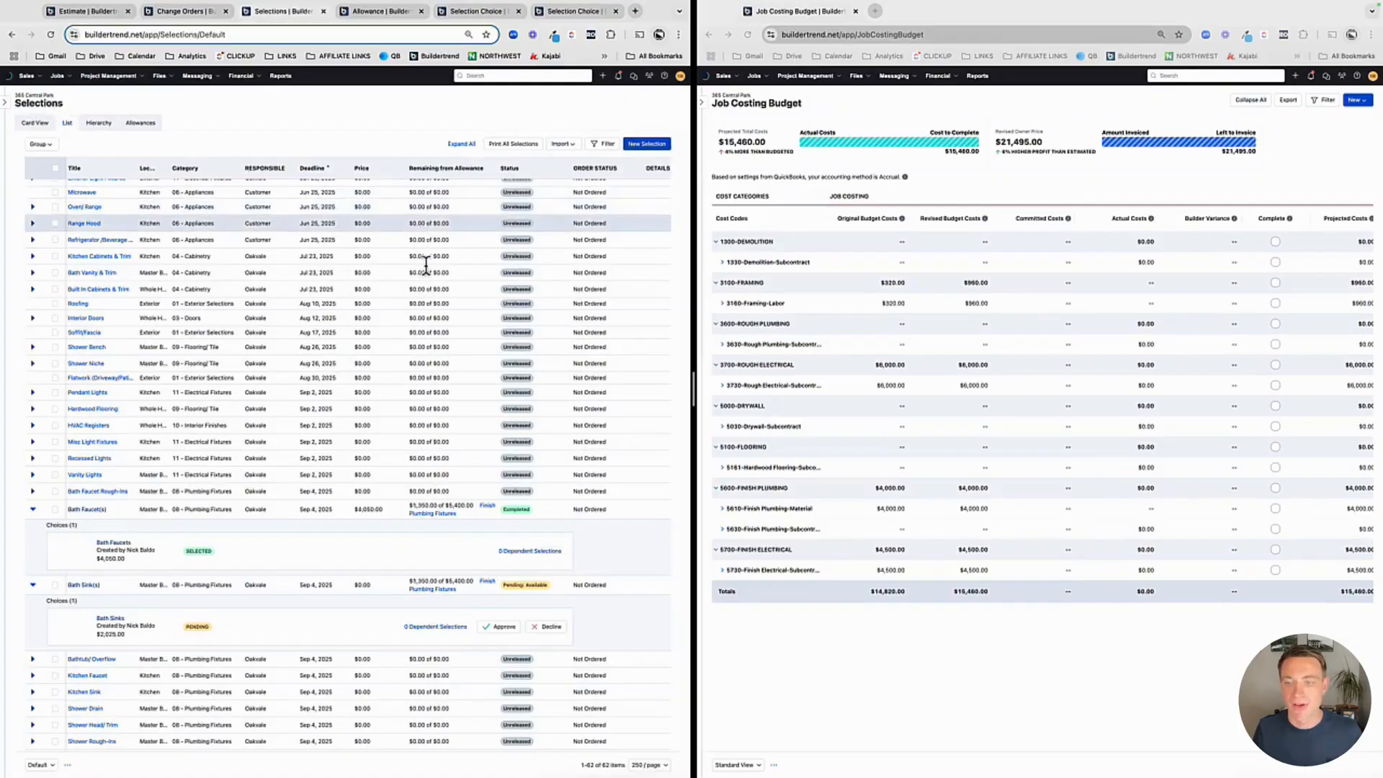
# Approve the Bath Sinks choice without a comment and reload the job costing budget
pyautogui.click(497, 629)
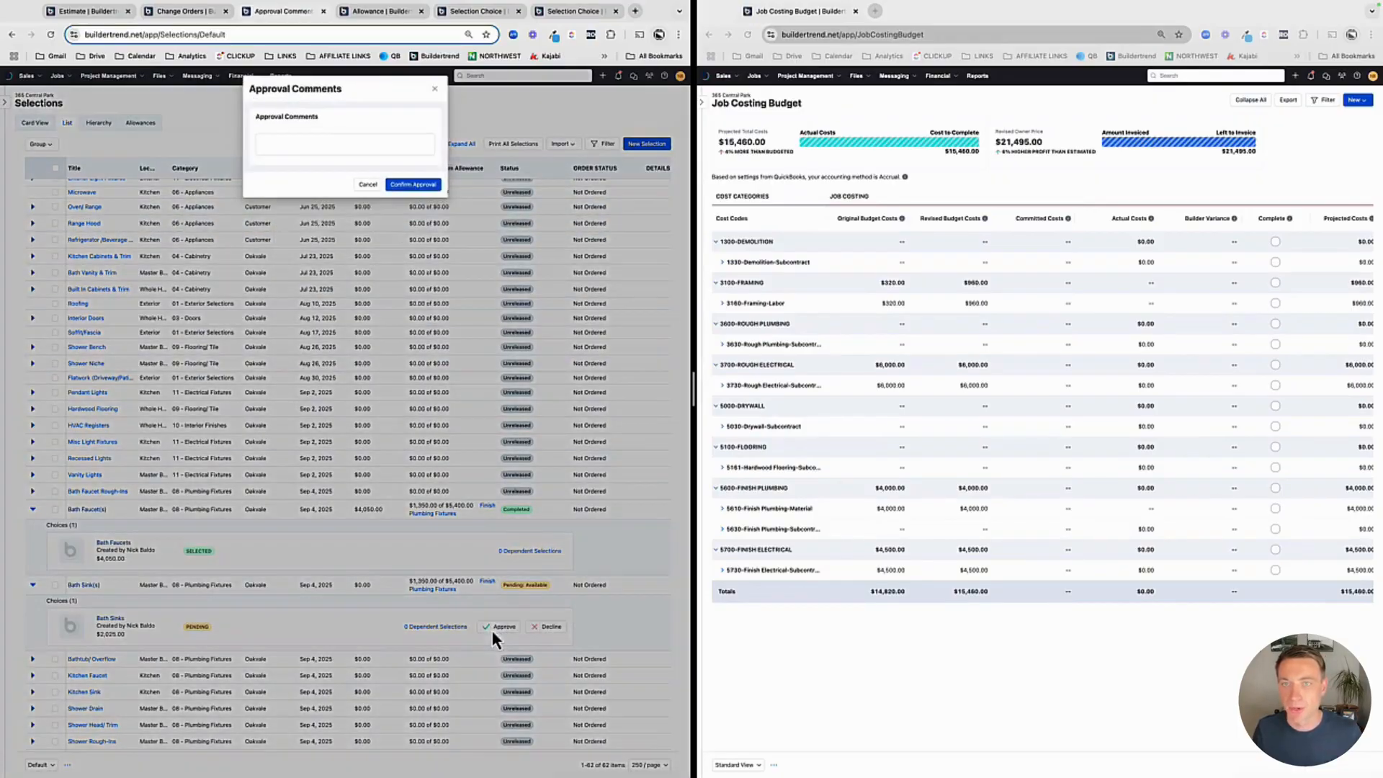
pyautogui.click(416, 185)
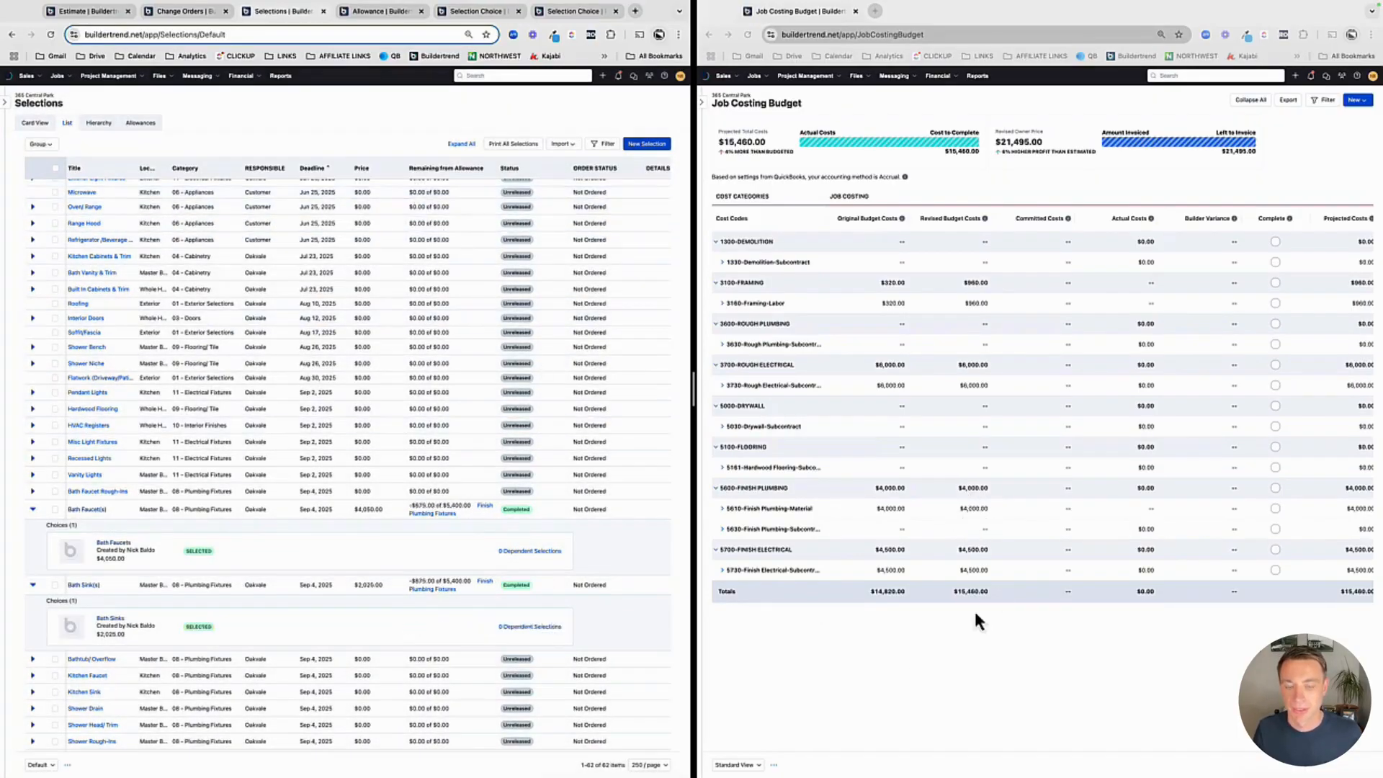
pyautogui.click(750, 36)
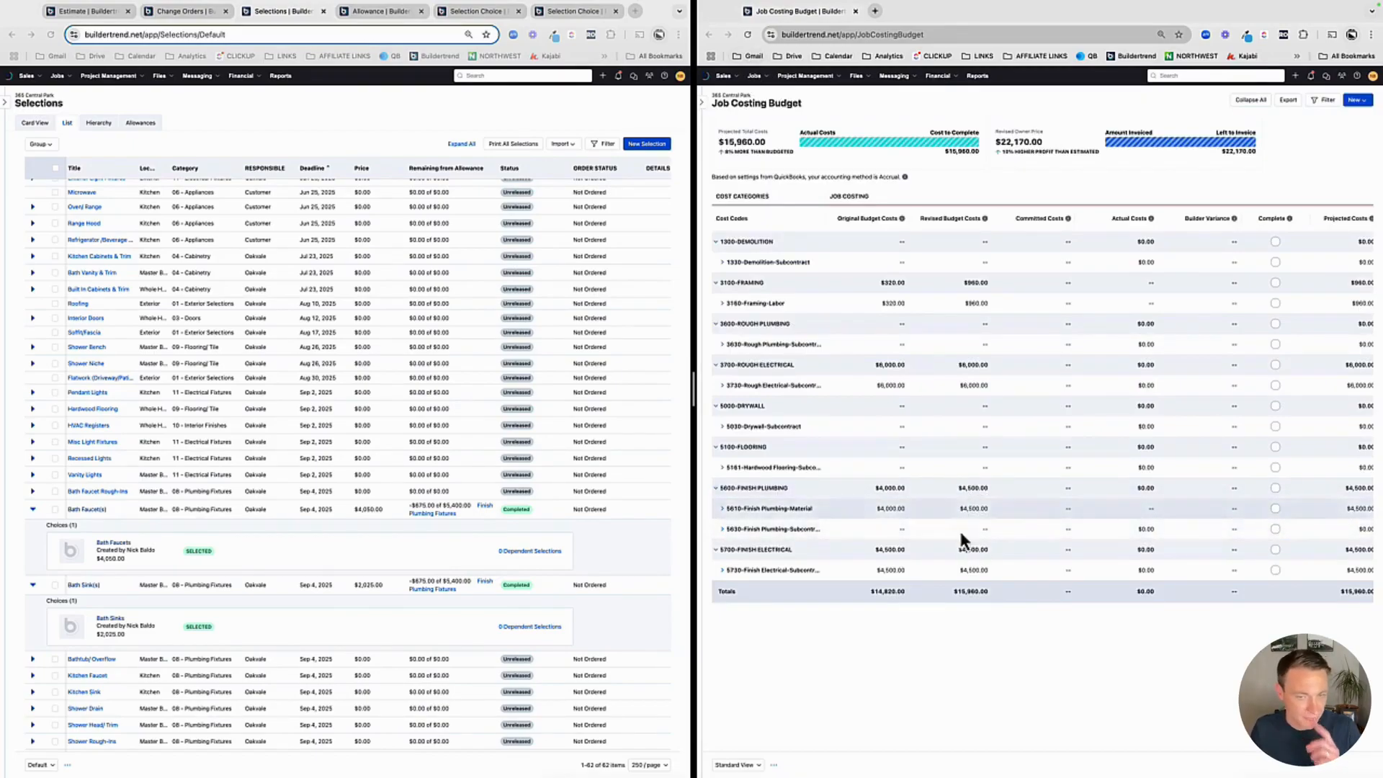
# Reset the approved Bath Sinks choice to pending, close it, and reload the job costing budget
pyautogui.click(109, 619)
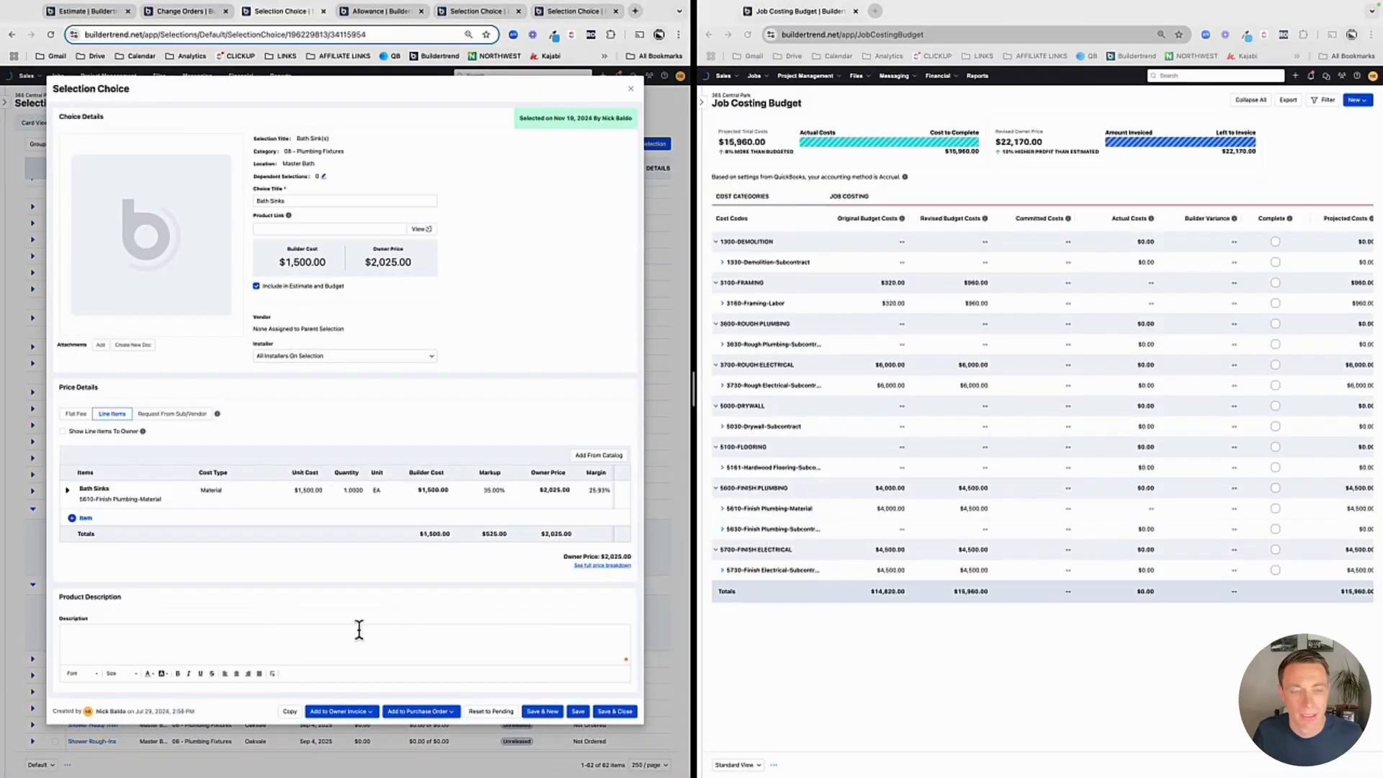
pyautogui.click(491, 711)
pyautogui.click(379, 435)
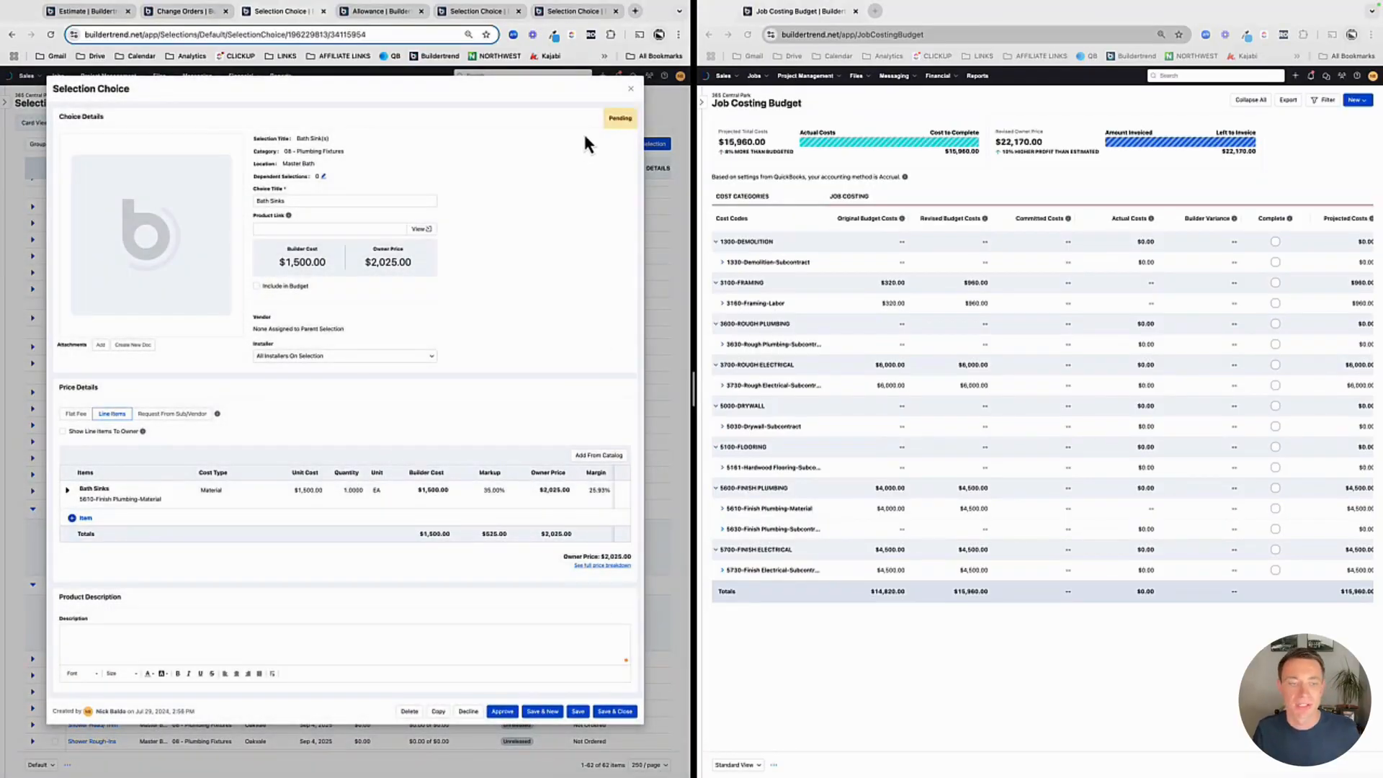
pyautogui.click(631, 88)
pyautogui.click(994, 650)
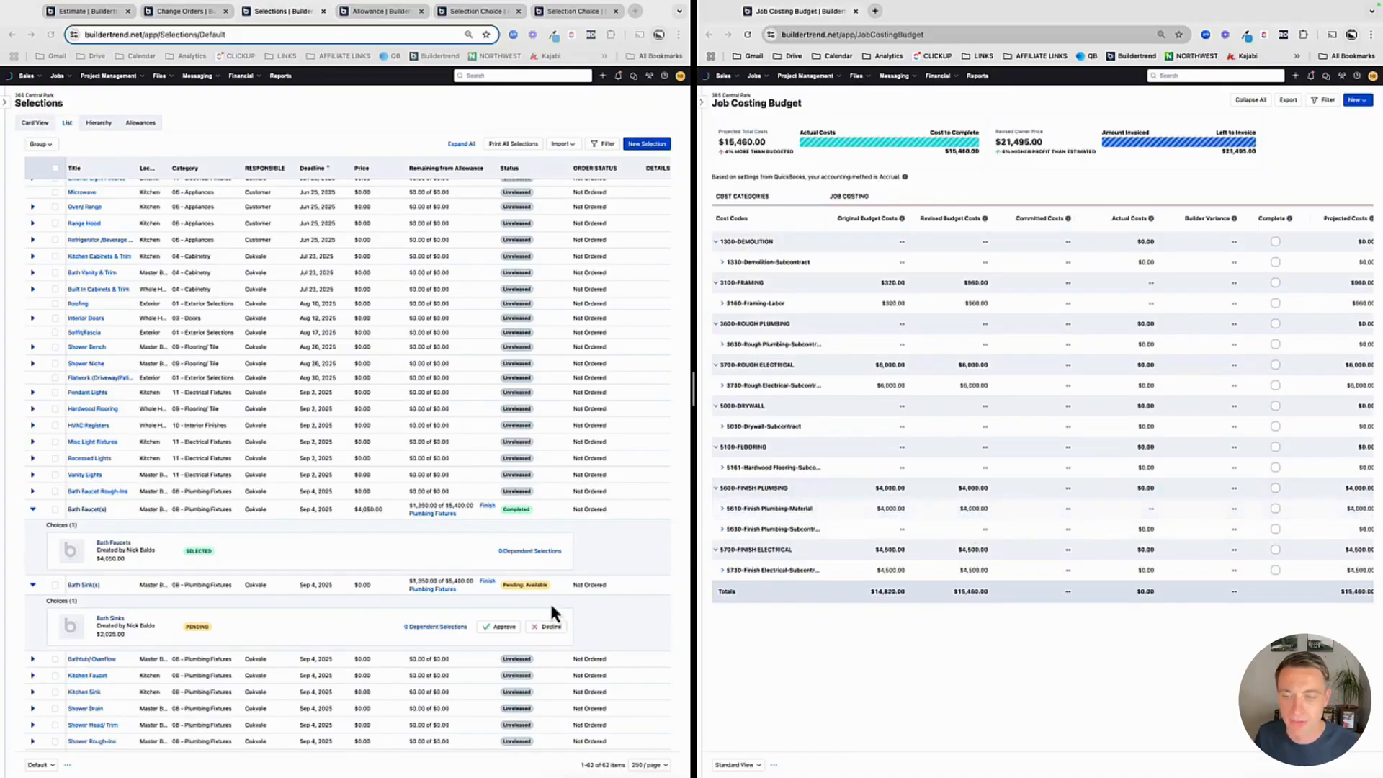
# Approve the Bath Sinks choice again without a comment and refresh the job costing budget
pyautogui.click(488, 628)
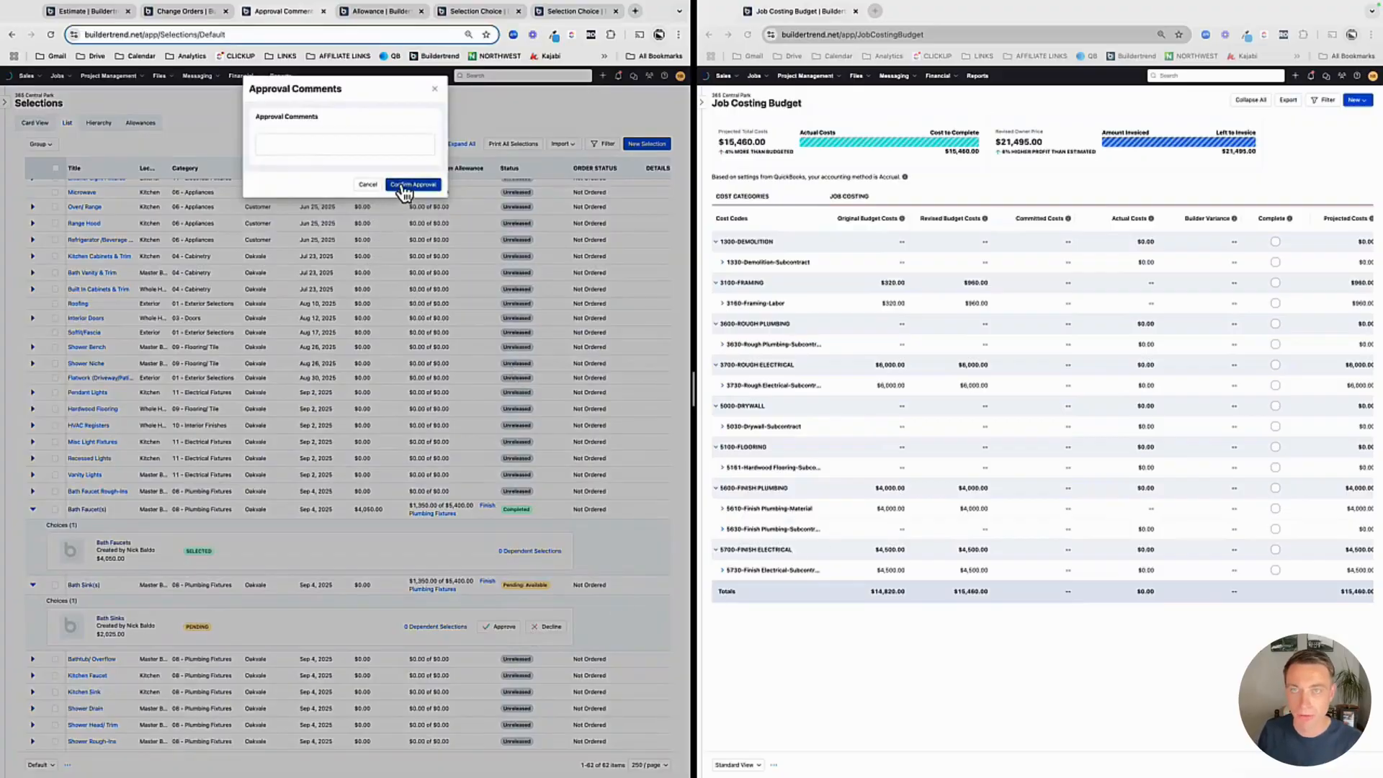
pyautogui.click(405, 189)
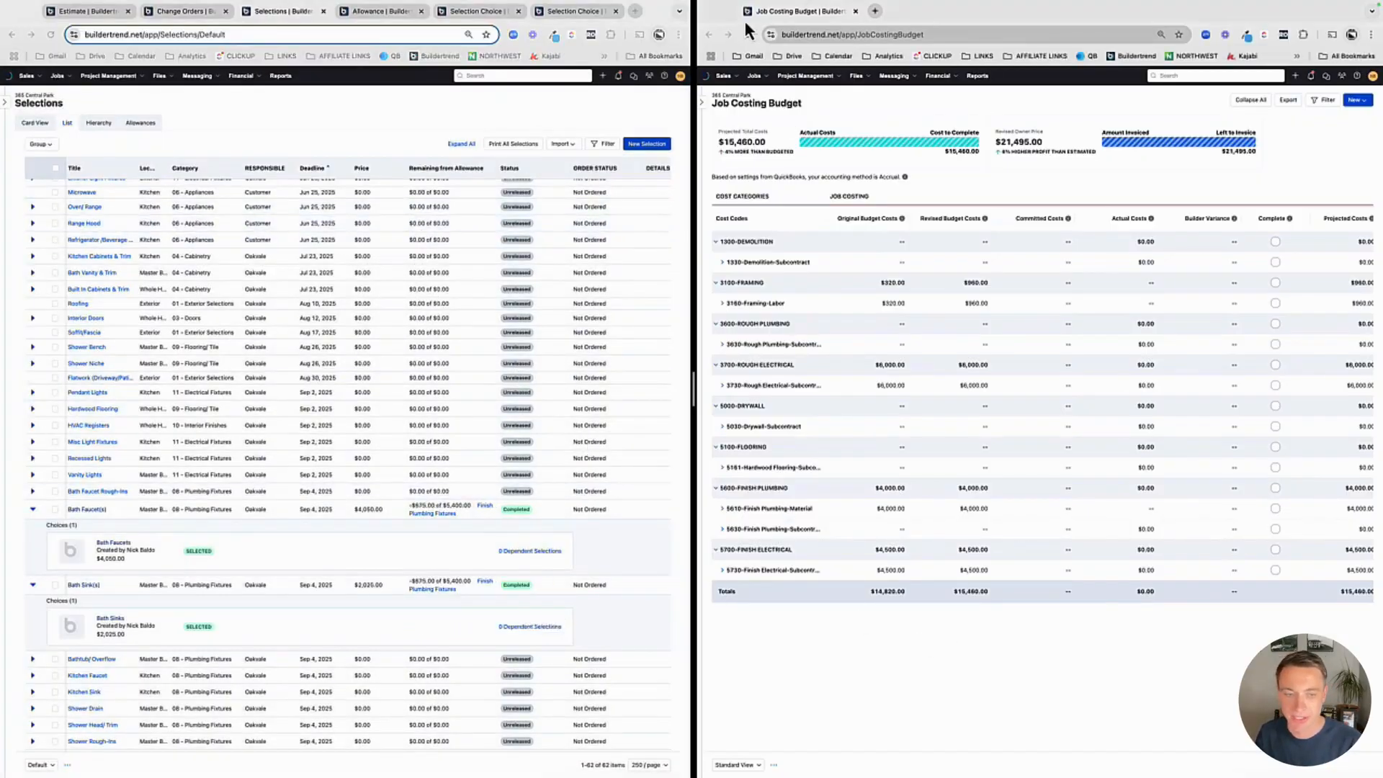
pyautogui.click(748, 36)
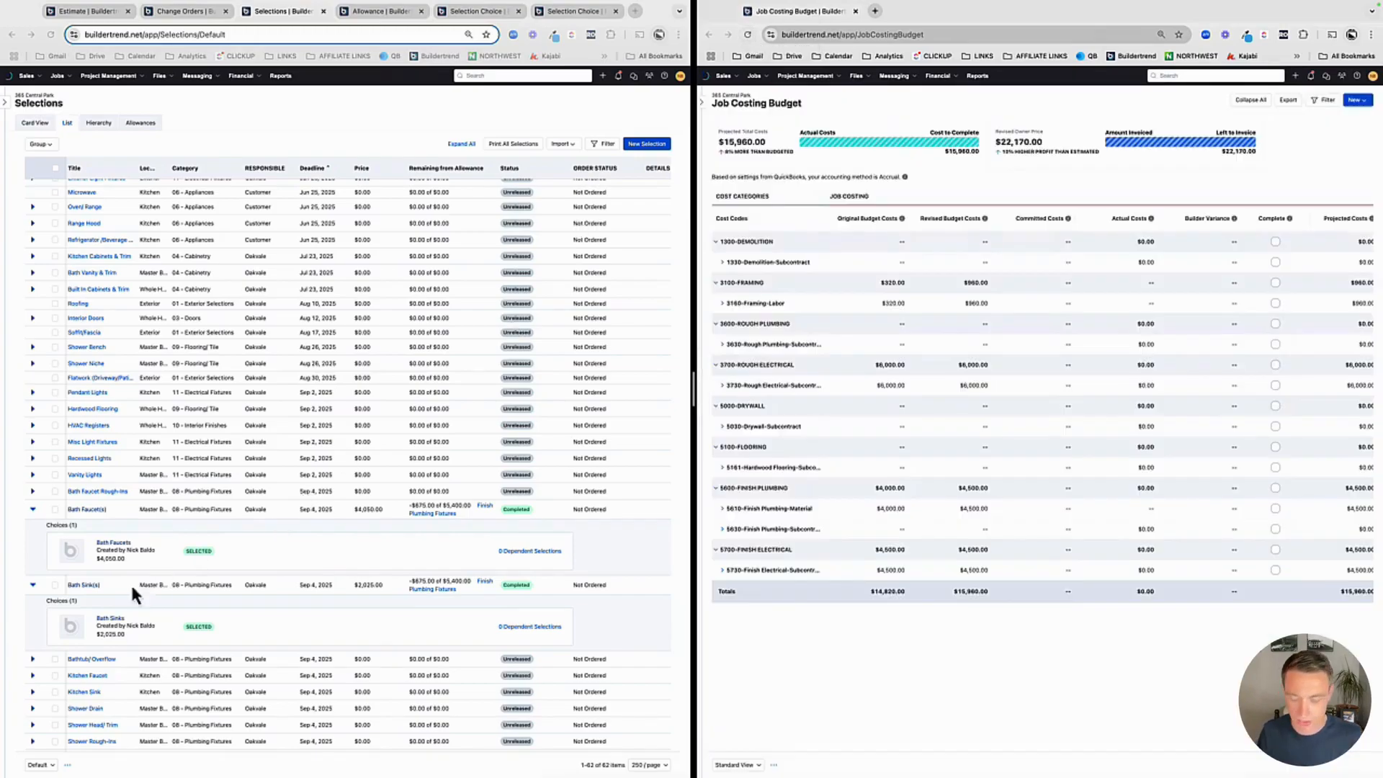
# Set the unit cost of the approved Bath Sinks choice to 500, save and close it, and reload the job costing budget
pyautogui.click(107, 619)
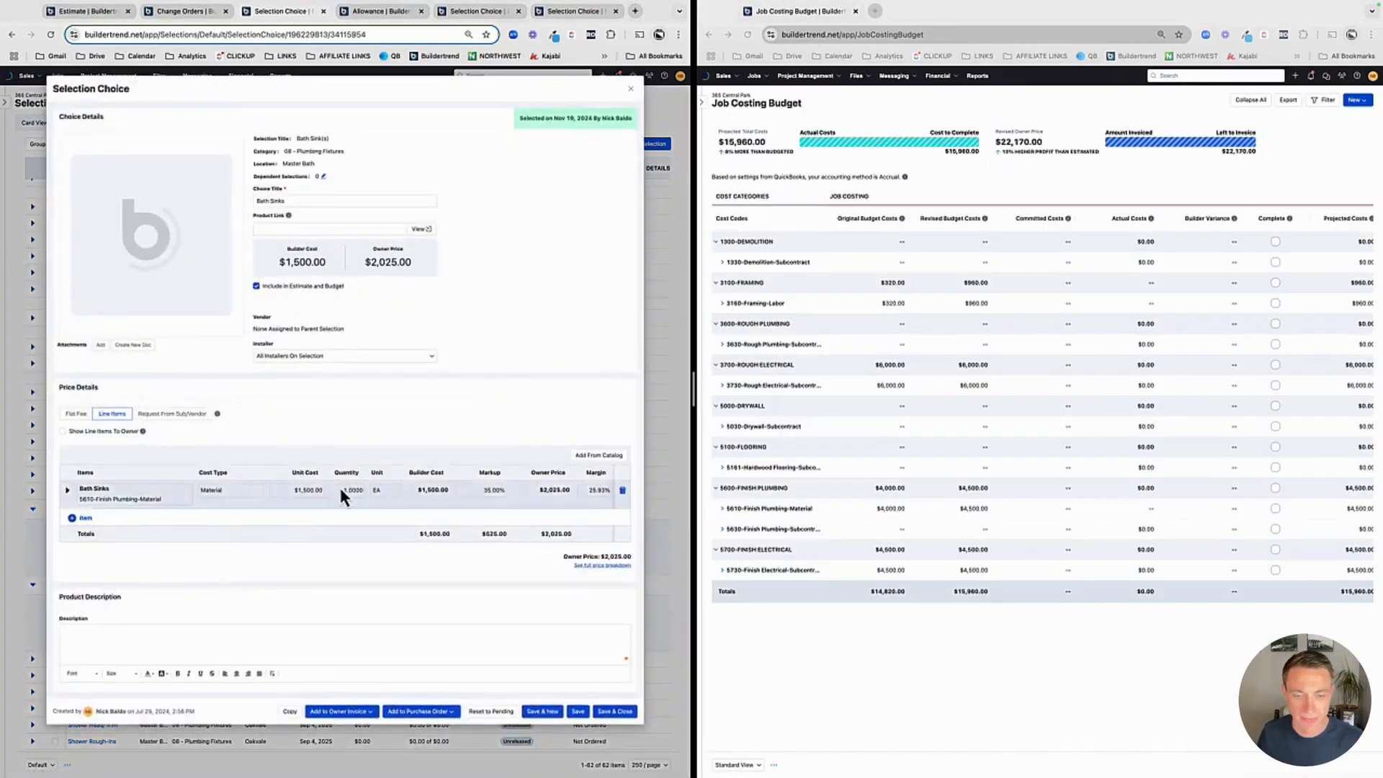
pyautogui.click(308, 487)
pyautogui.write('500')
pyautogui.press('Tab')
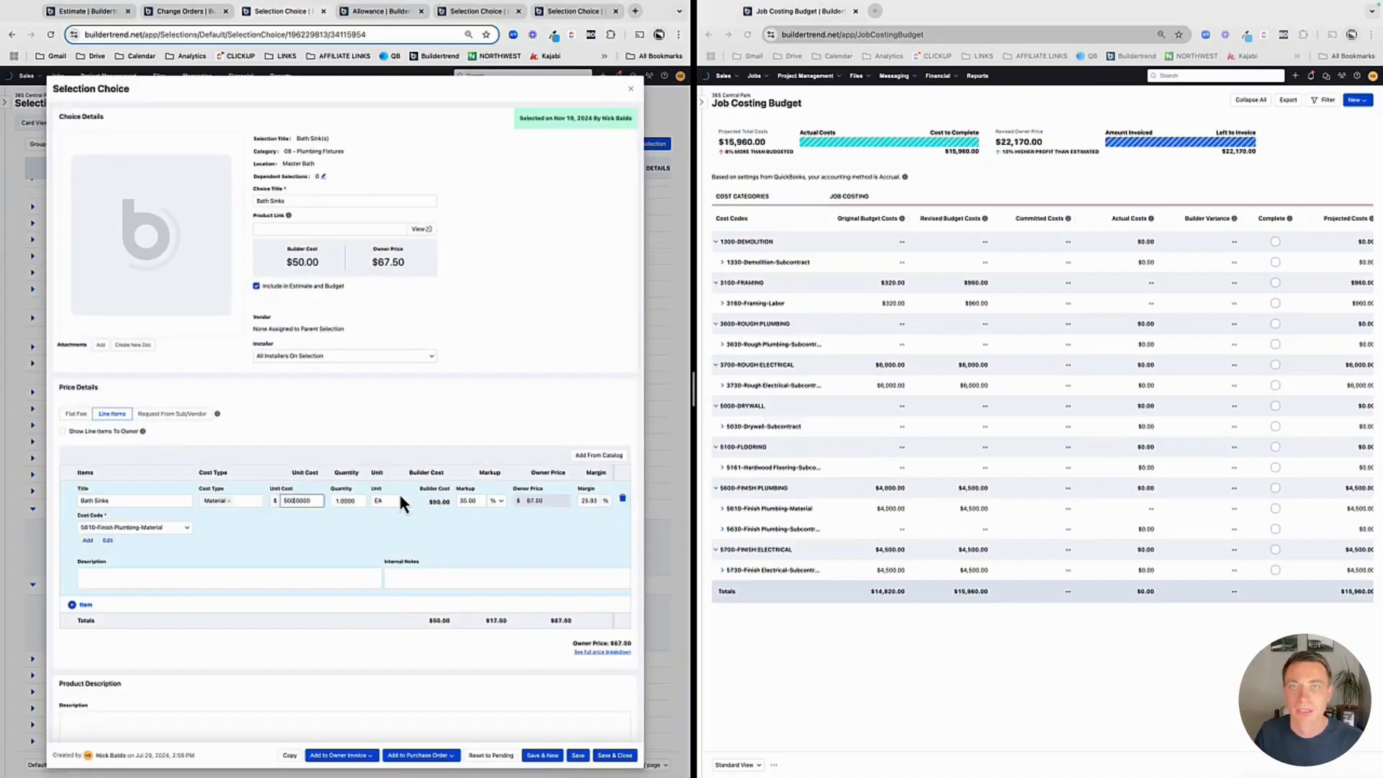
pyautogui.click(624, 757)
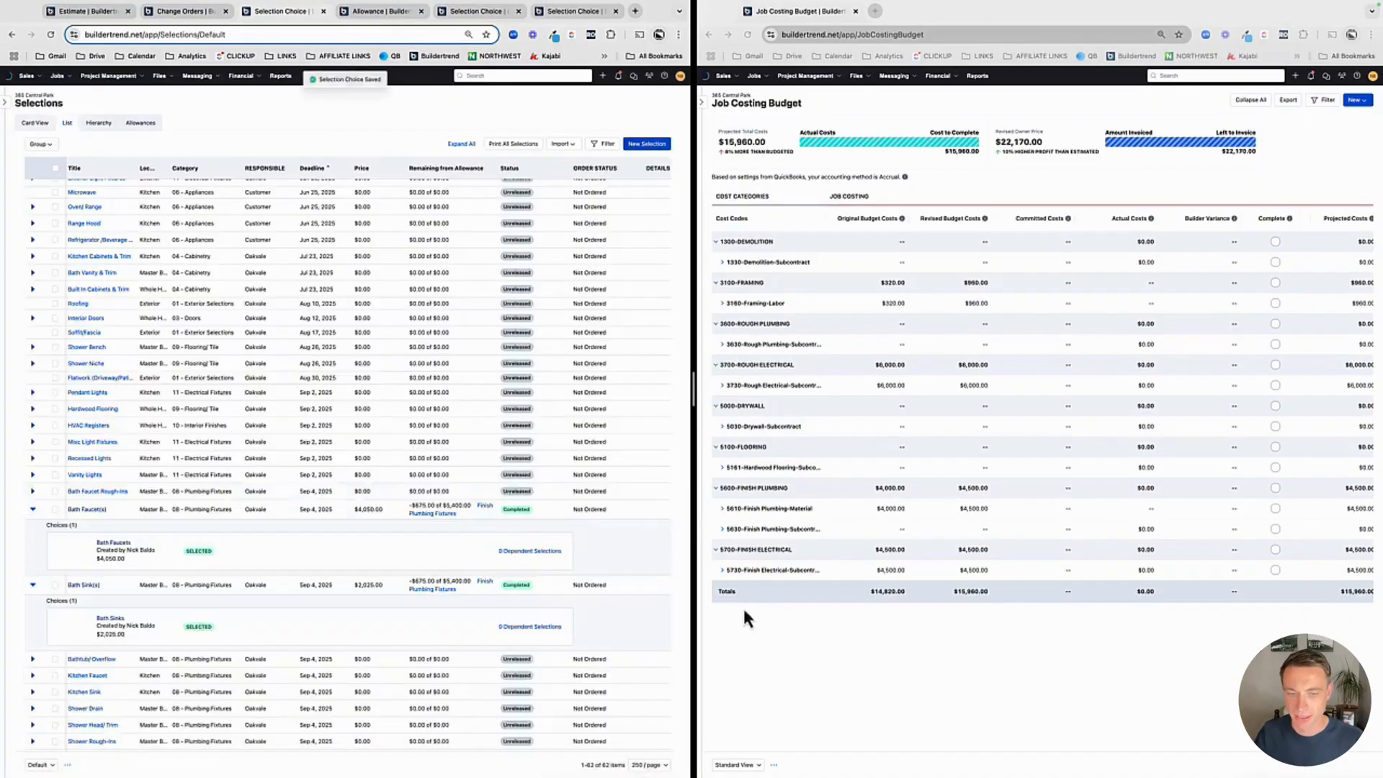
pyautogui.click(748, 35)
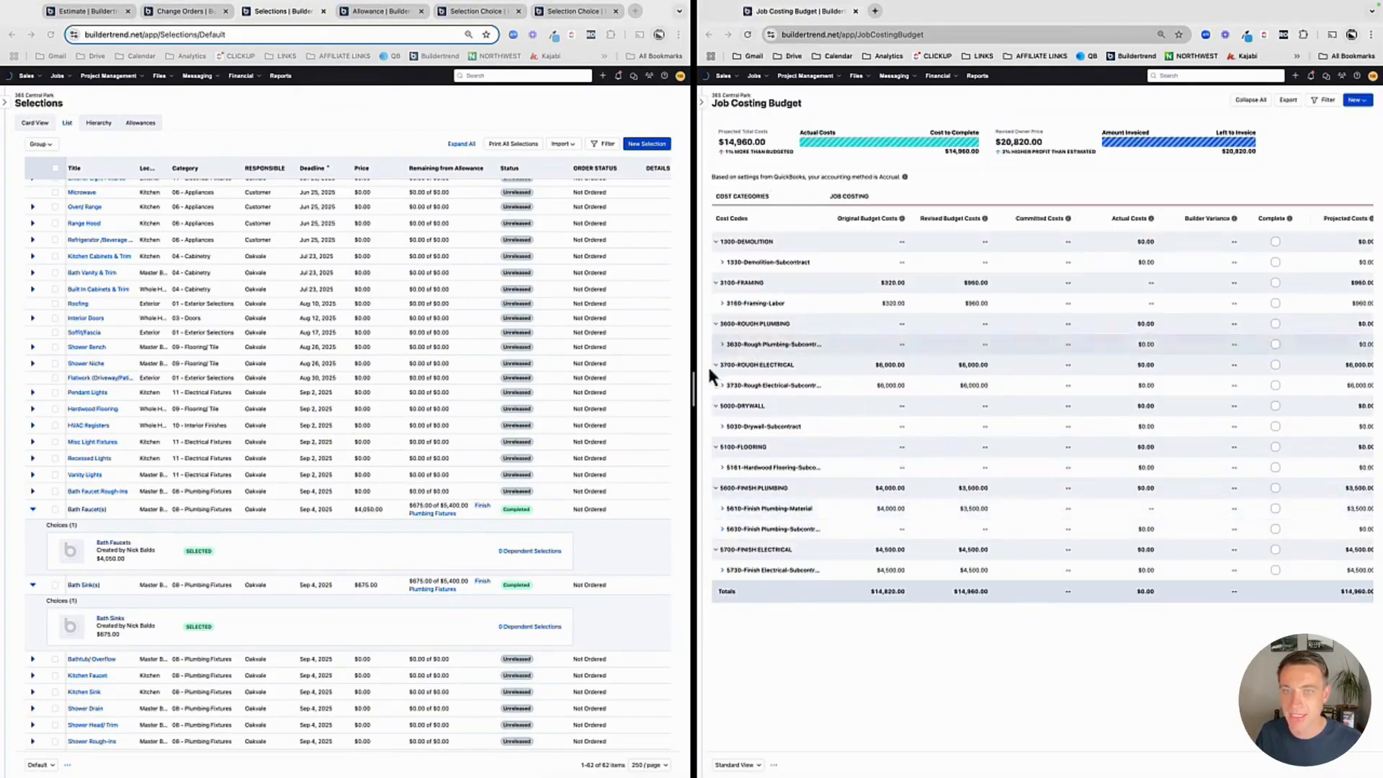
# Widen the job costing budget window and compare the original and revised owner prices with the budget costs for each cost code
pyautogui.moveTo(693, 395); pyautogui.dragTo(564, 386)
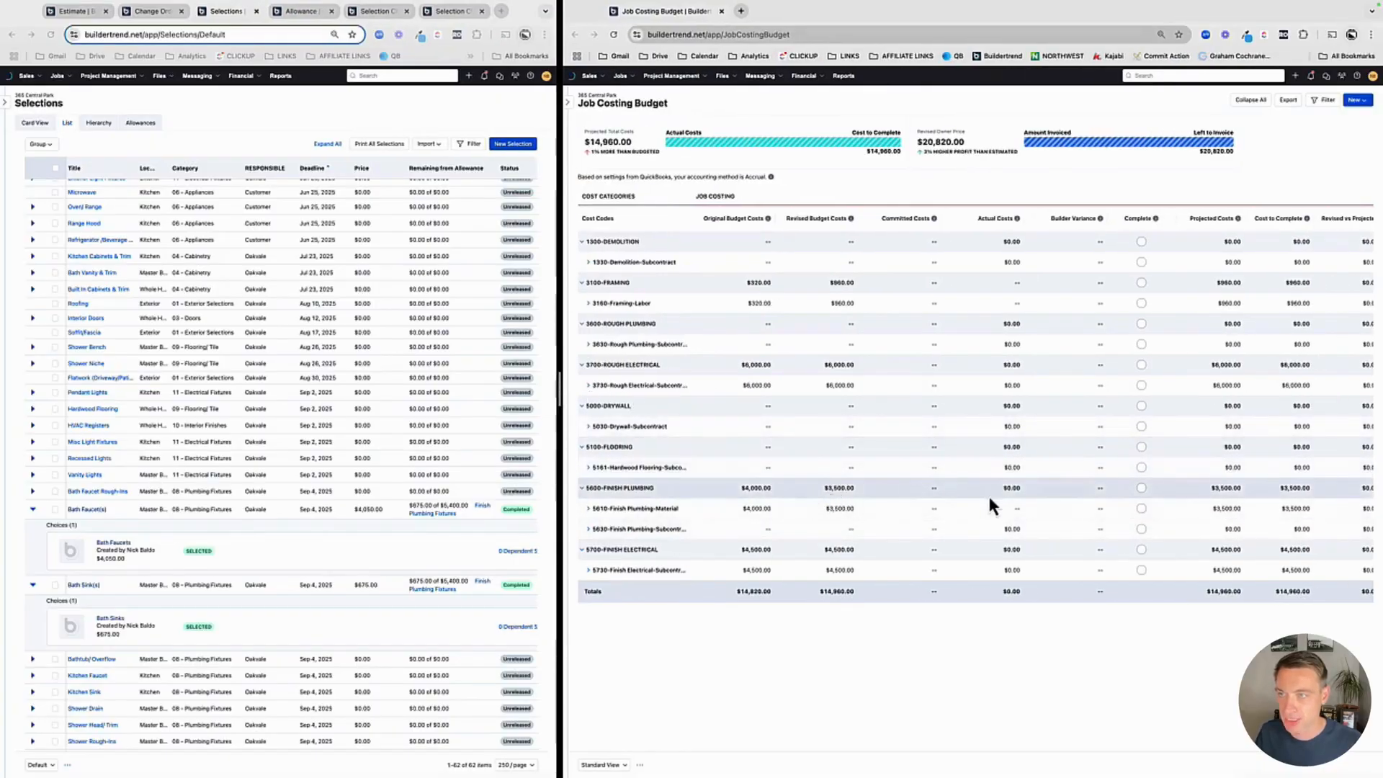
pyautogui.hscroll(3, 984, 503)
pyautogui.hscroll(3, 983, 500)
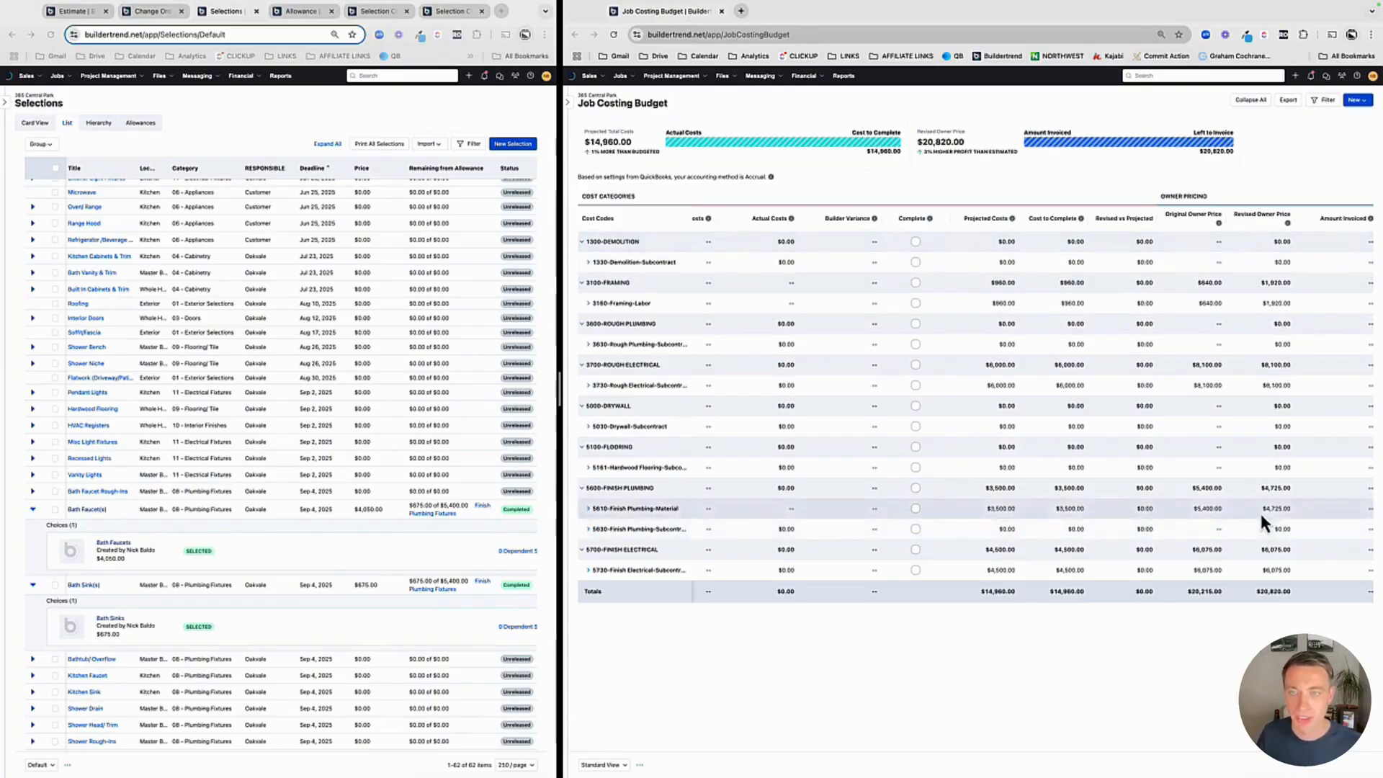
pyautogui.hscroll(-5, 901, 486)
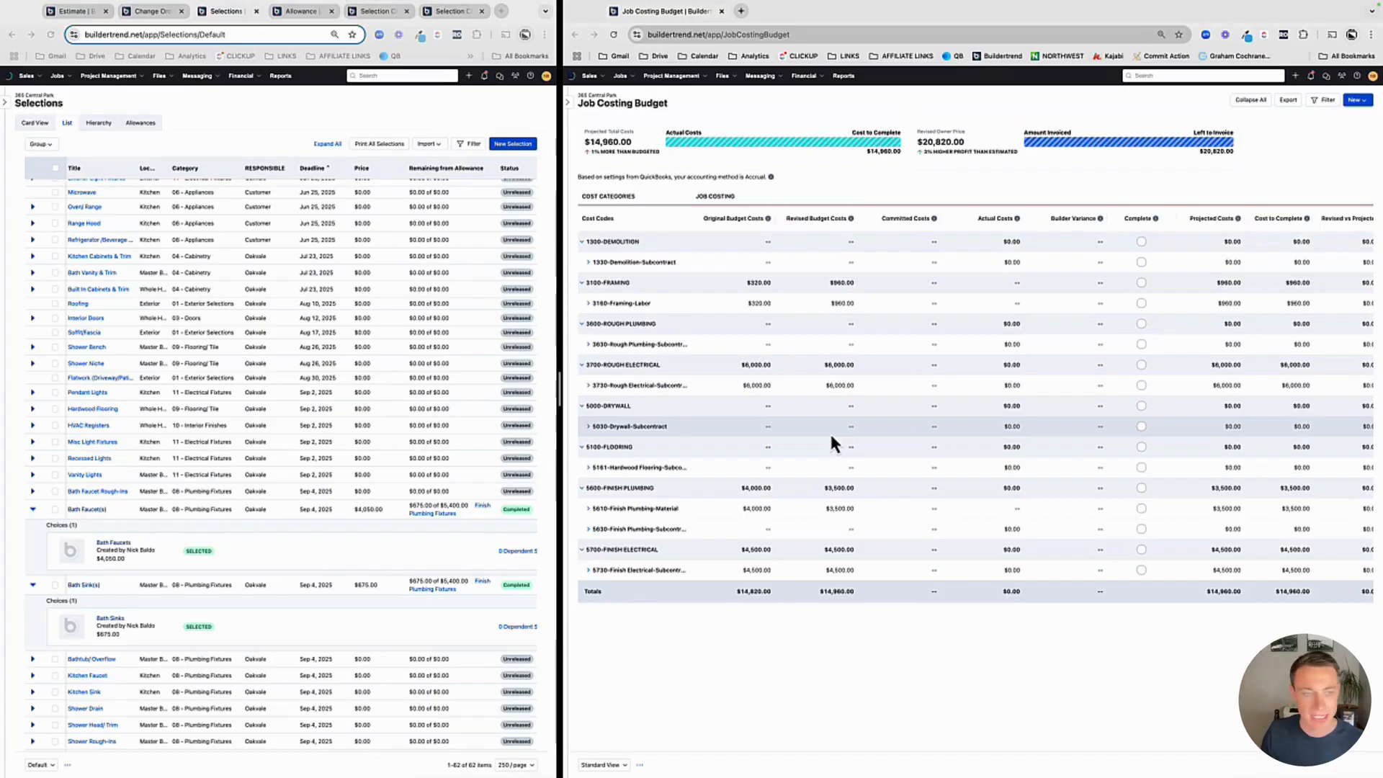
# Return to the estimate, open the Purchase Orders list in a new browser tab, and inspect the ELECTRIC purchase order
pyautogui.click(80, 15)
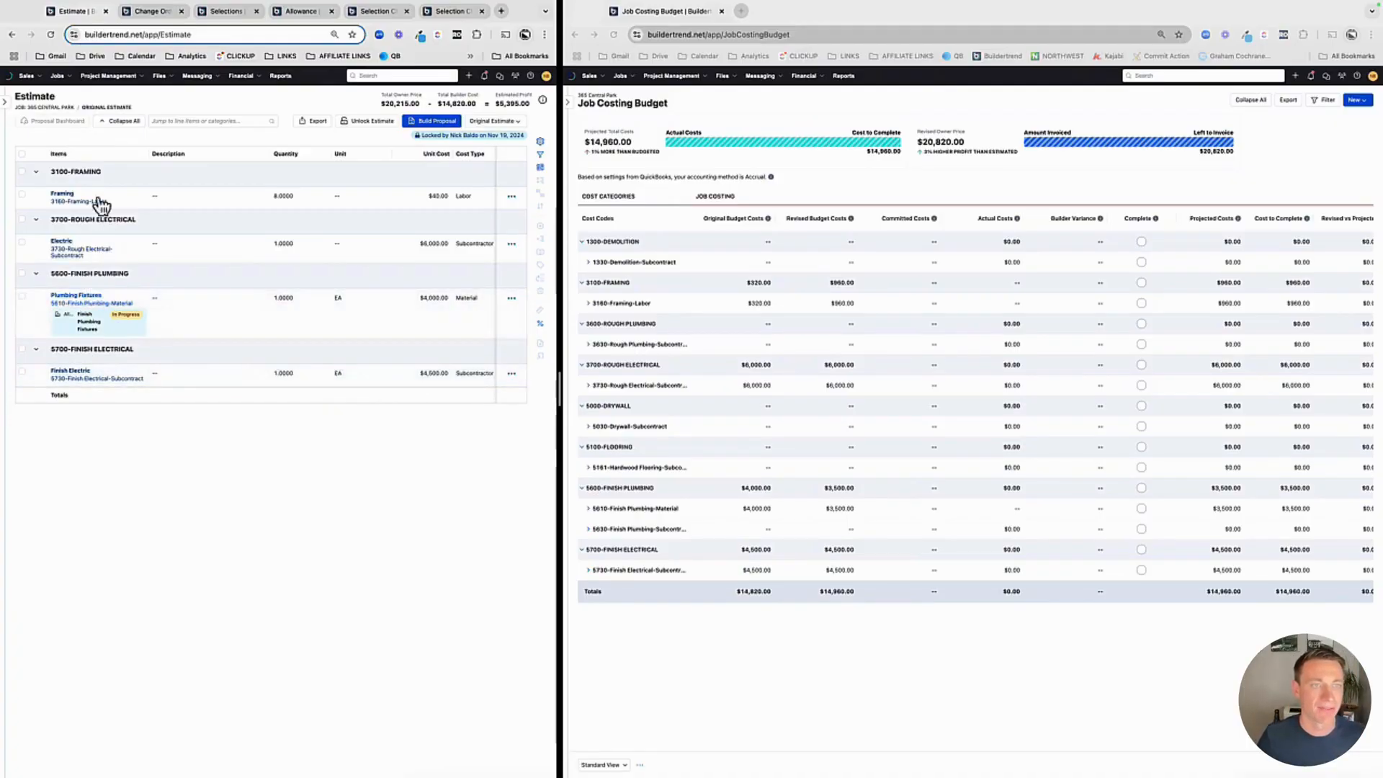
pyautogui.click(238, 79)
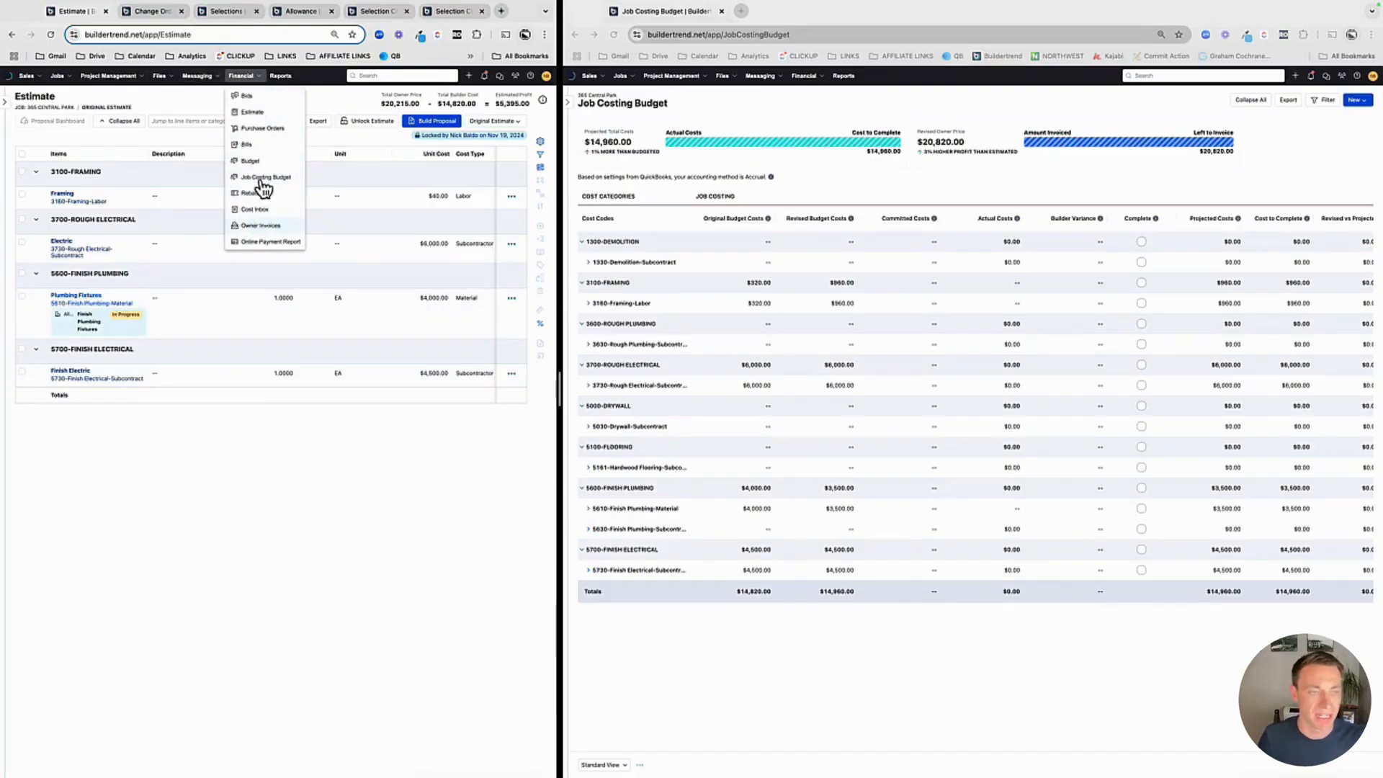
pyautogui.keyDown('super'); pyautogui.click(262, 129); pyautogui.keyUp('super')
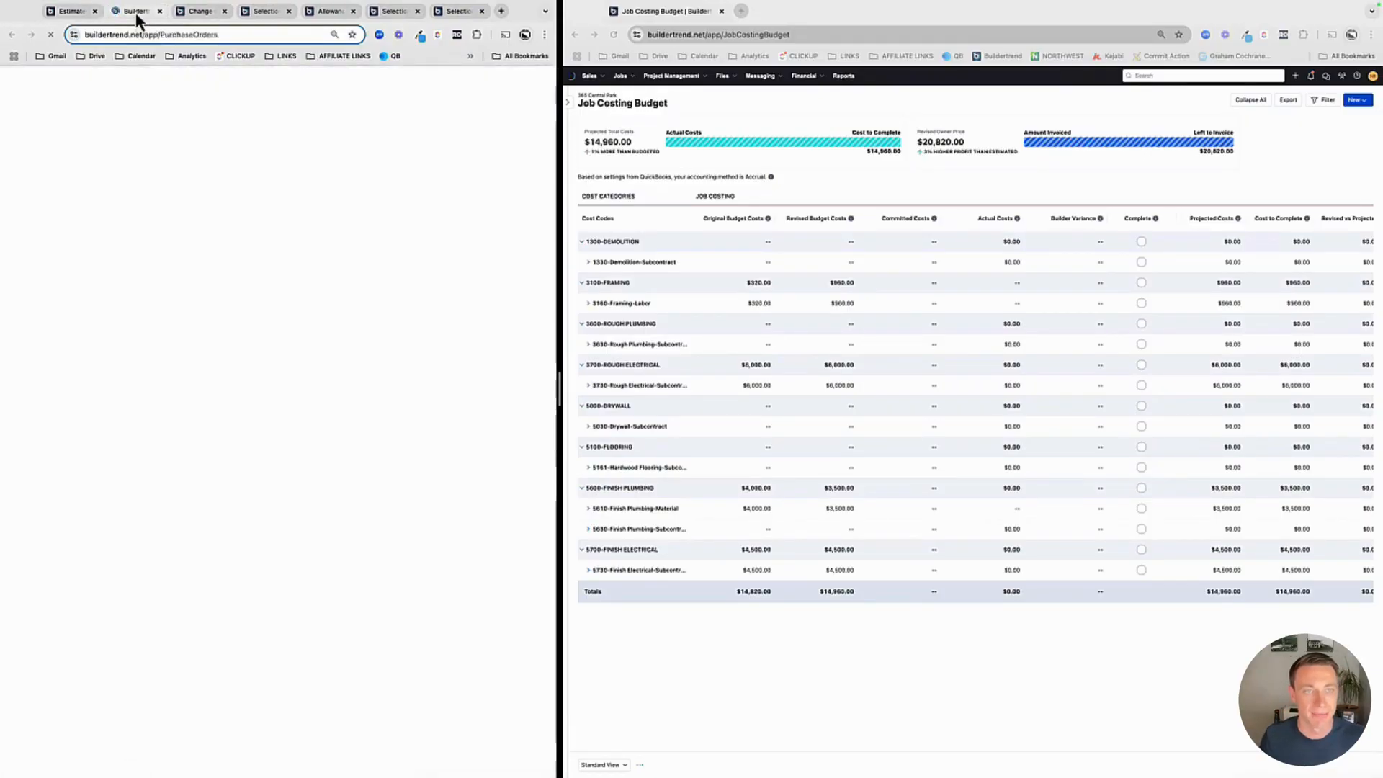
pyautogui.click(137, 12)
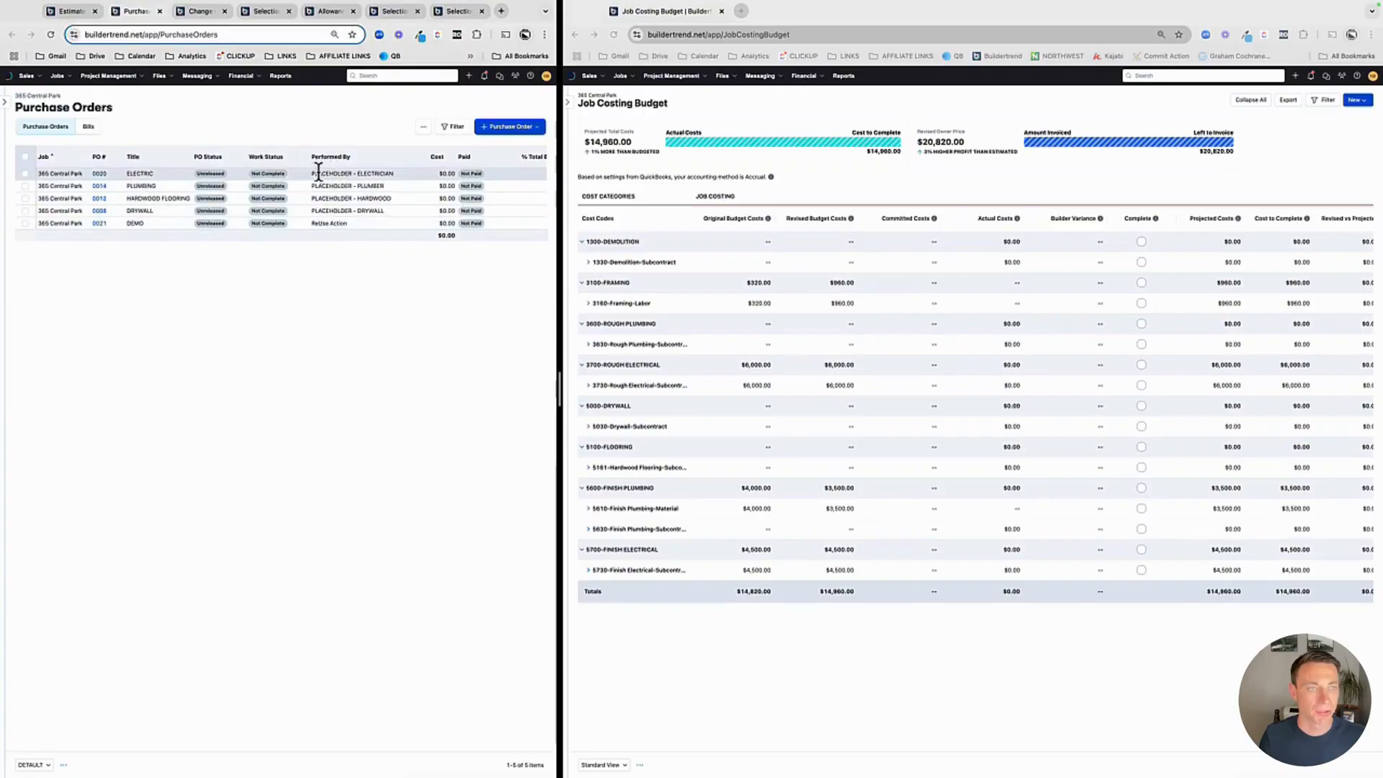
pyautogui.click(101, 174)
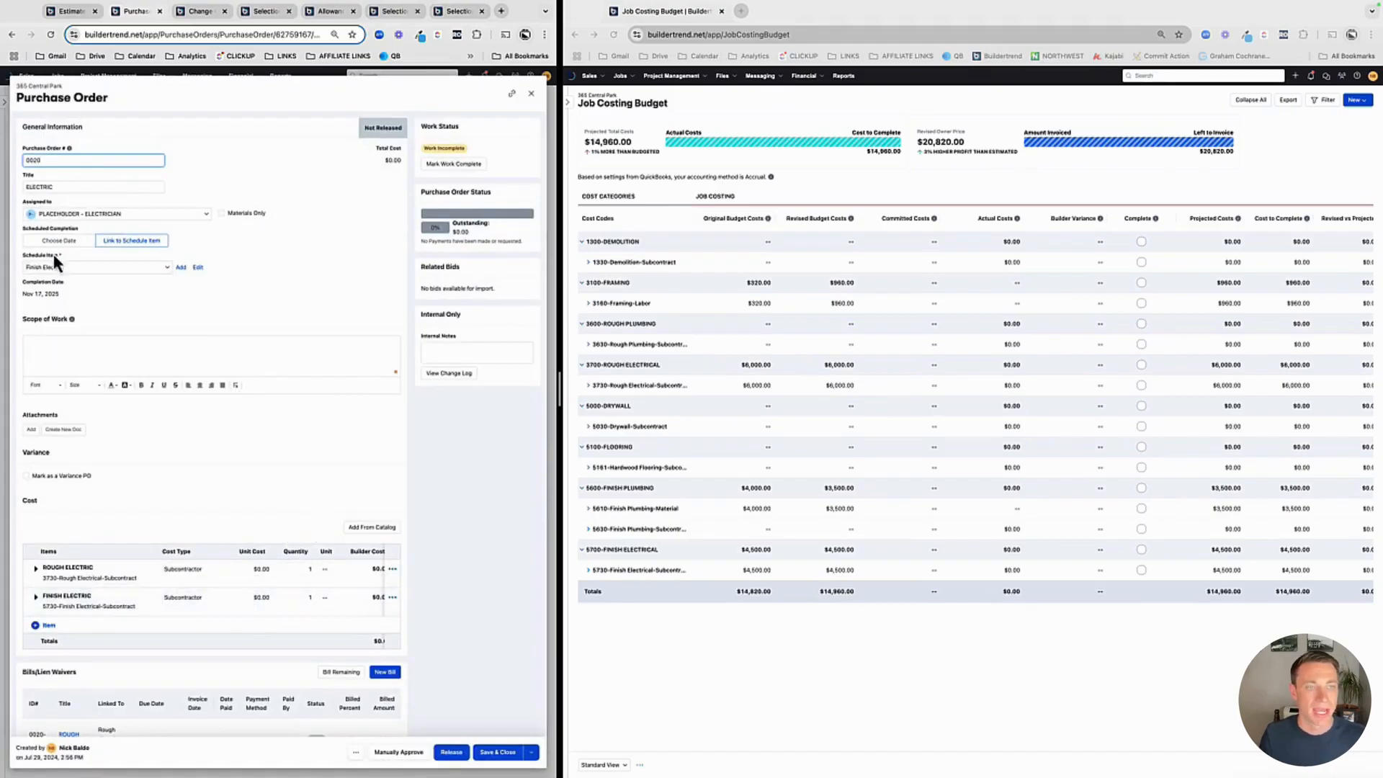
pyautogui.click(531, 94)
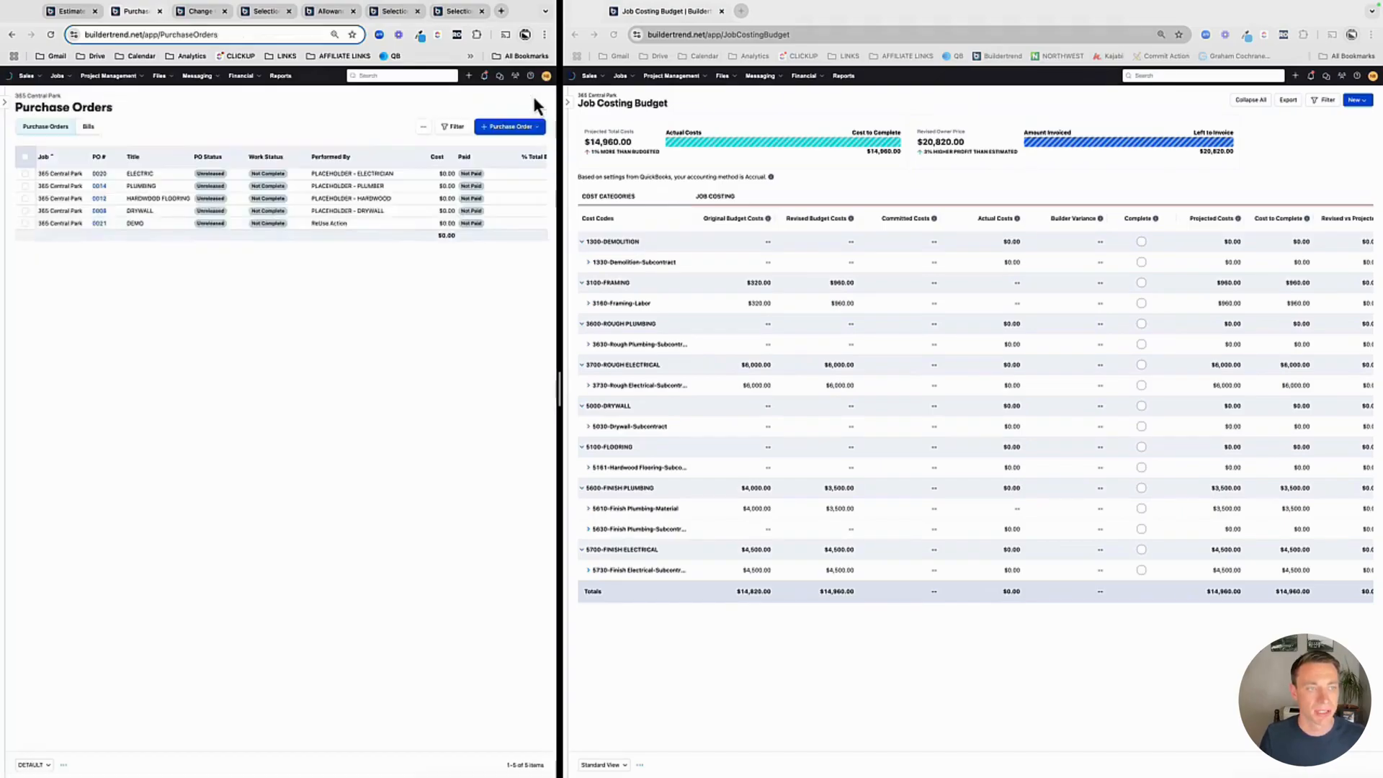
# Add the estimate's Electric and Finish Electric items to the existing ELECTRIC purchase order
pyautogui.click(72, 13)
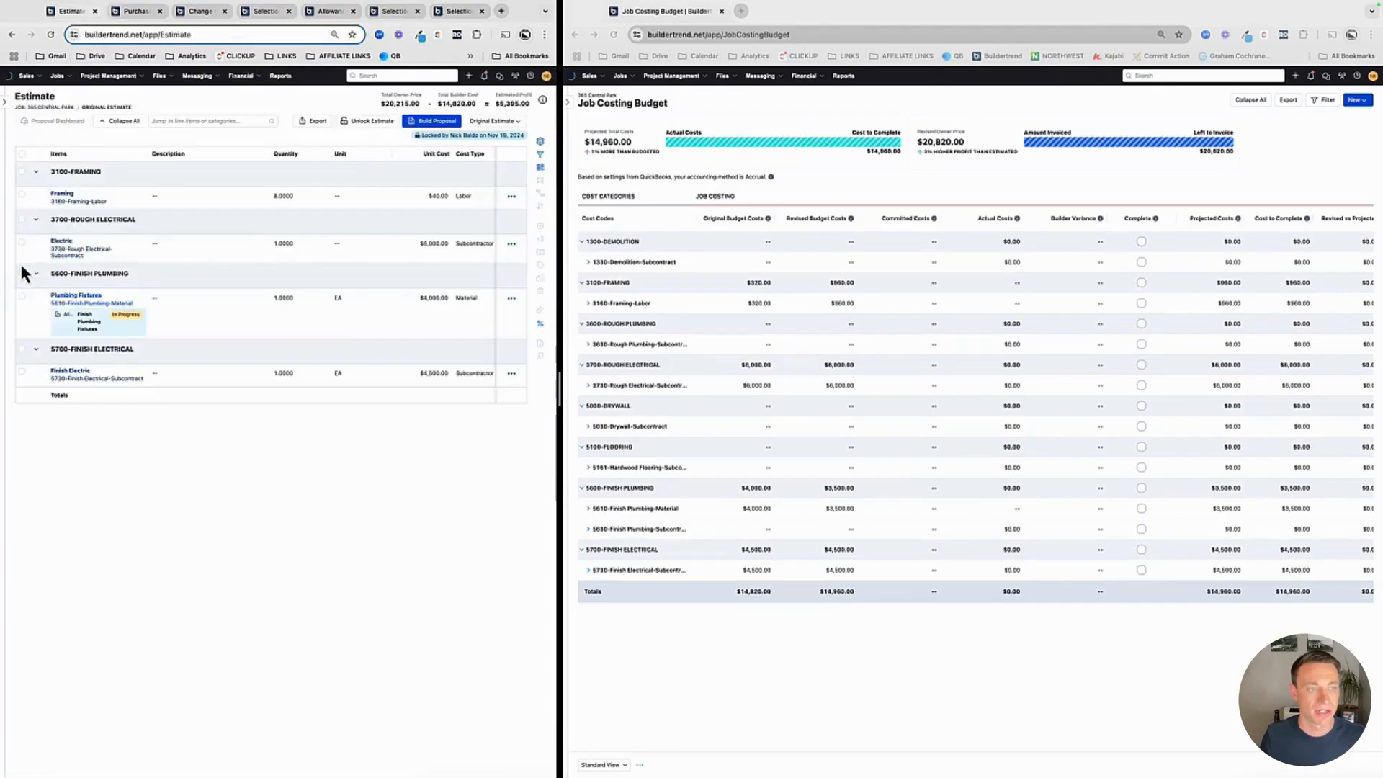
pyautogui.click(22, 245)
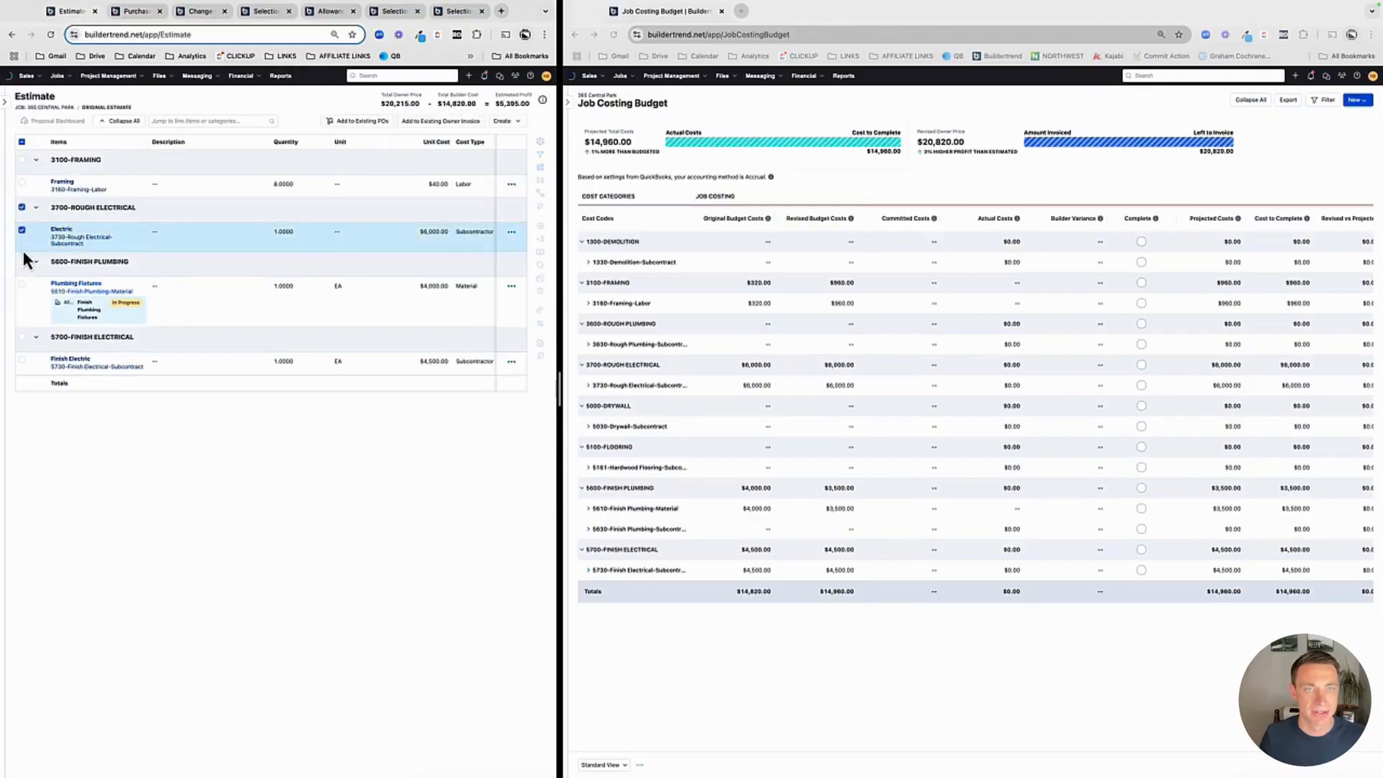
pyautogui.click(23, 361)
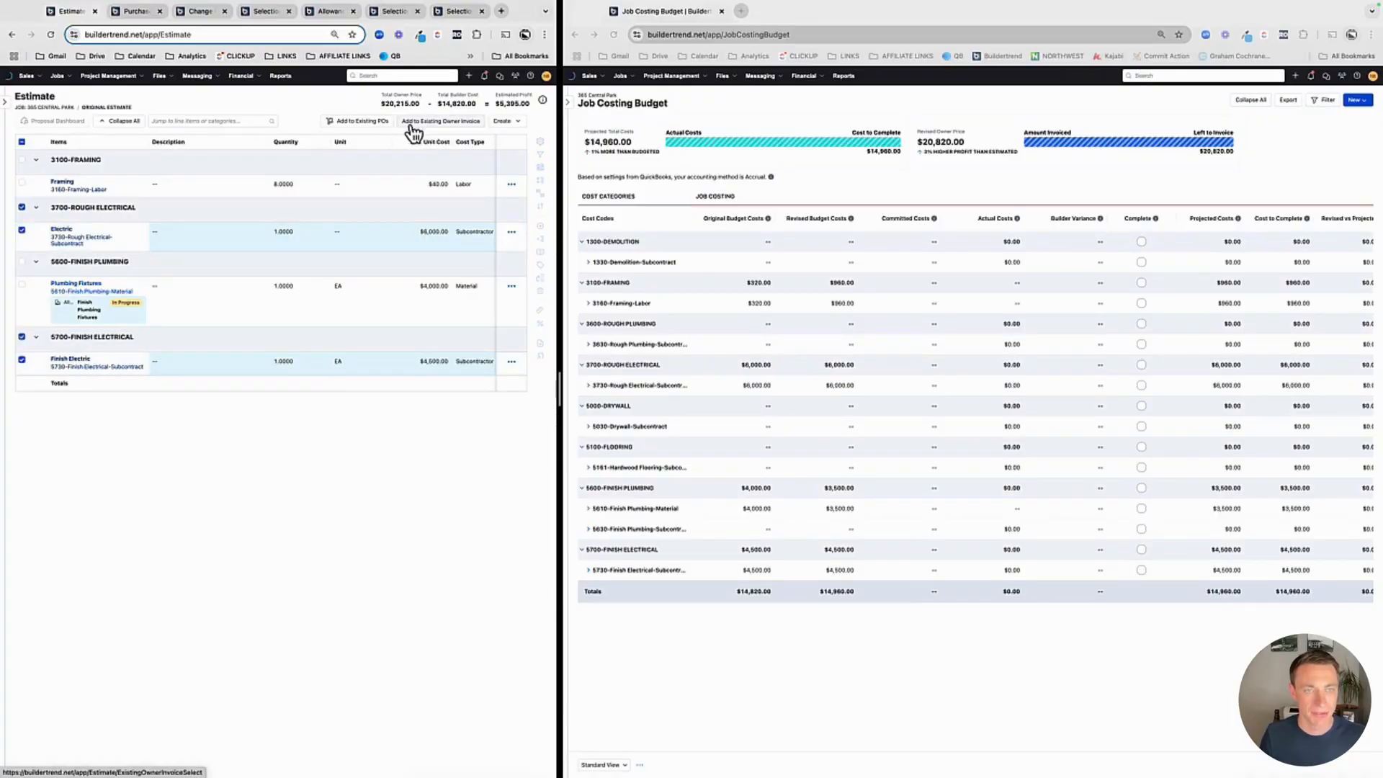
pyautogui.click(362, 123)
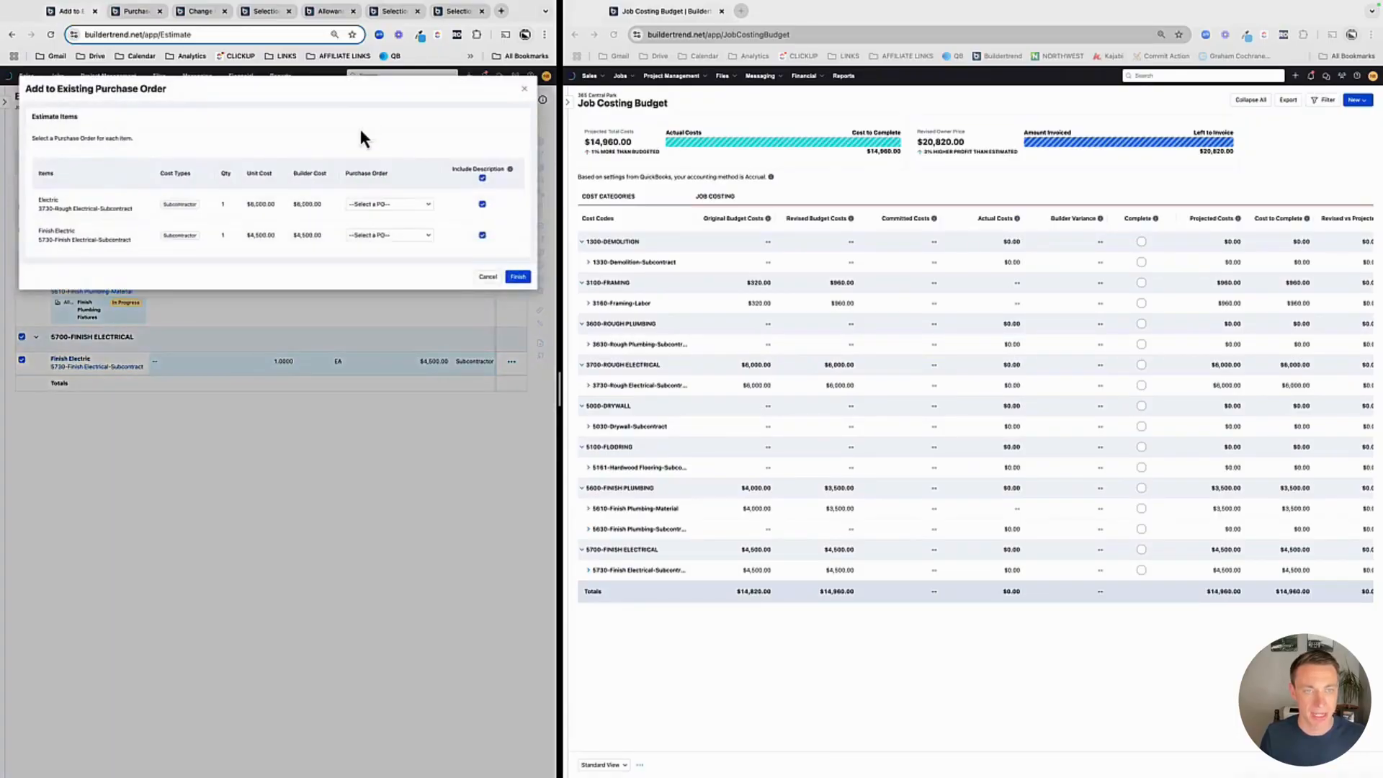
pyautogui.click(383, 204)
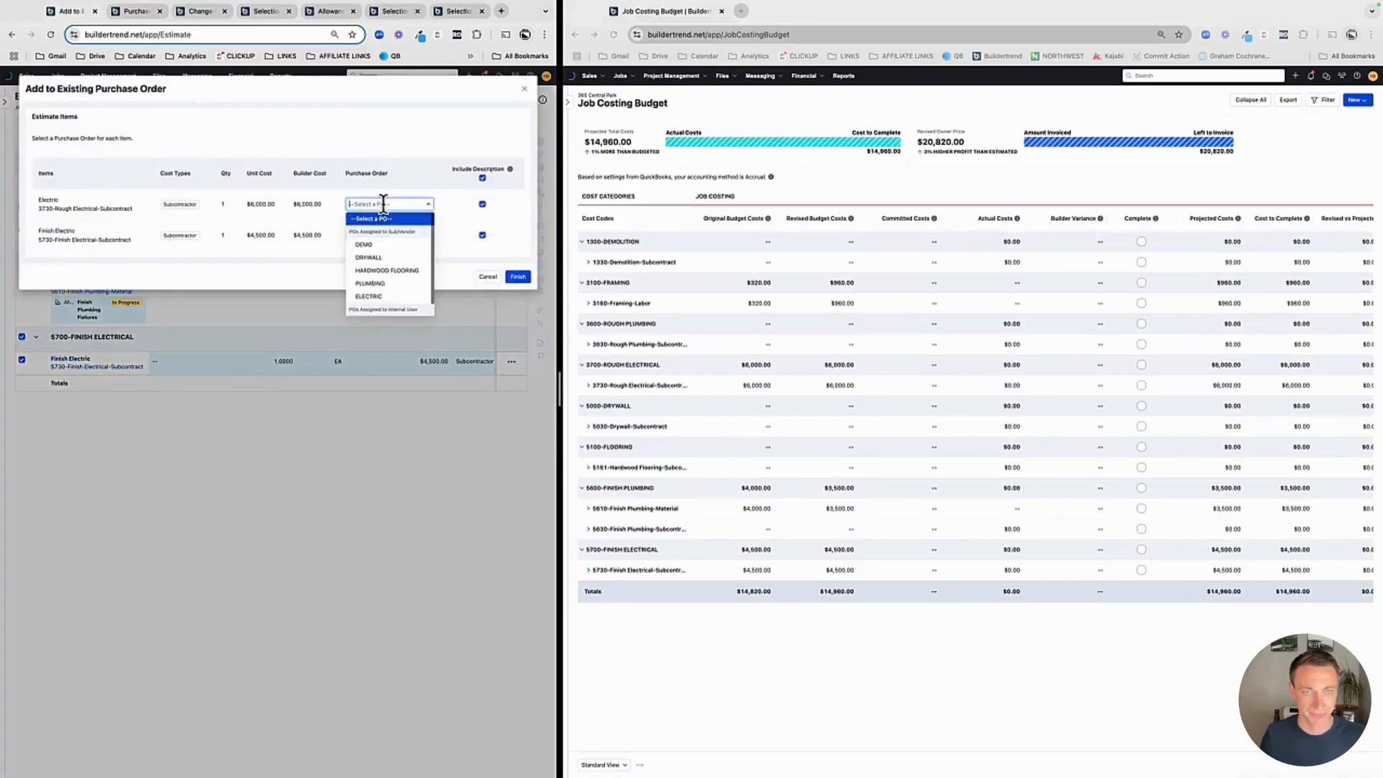
pyautogui.click(369, 296)
pyautogui.click(371, 235)
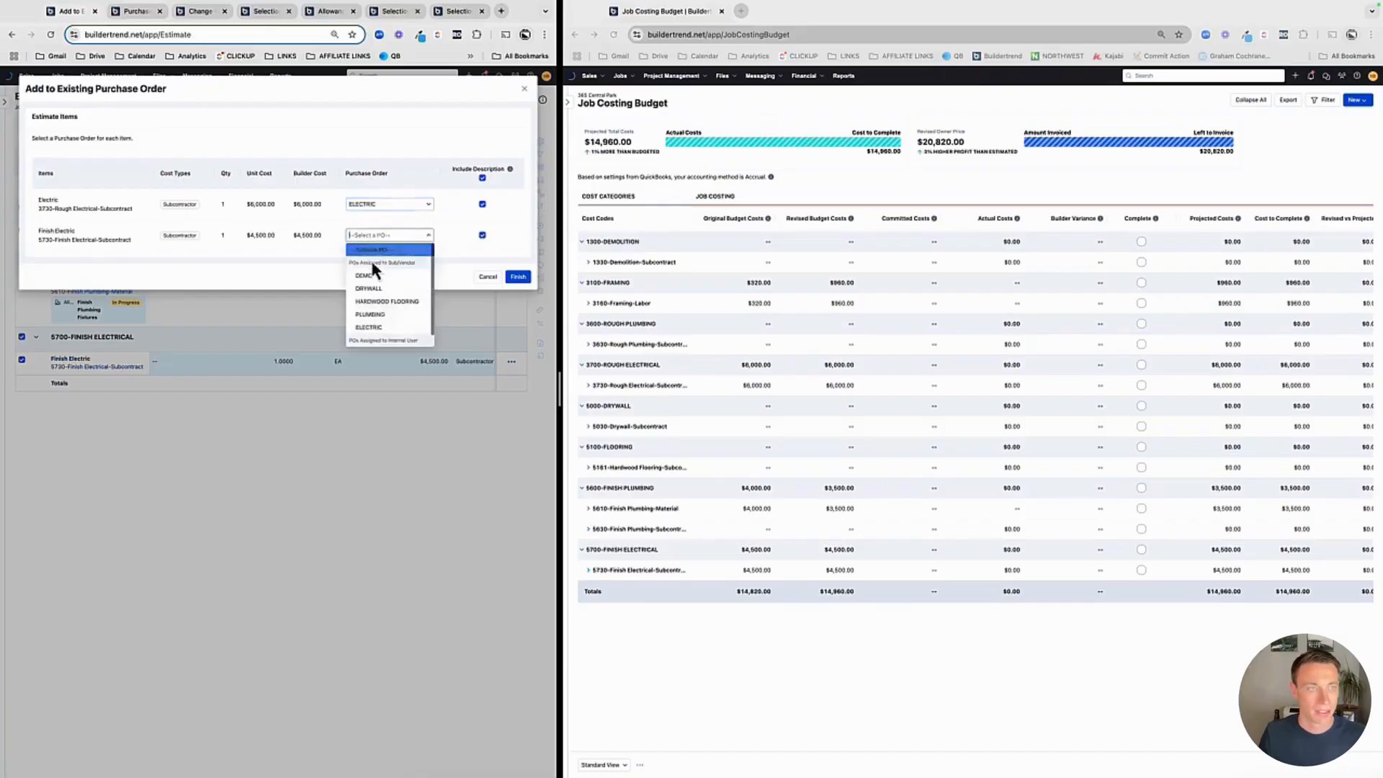
pyautogui.click(376, 327)
pyautogui.click(518, 276)
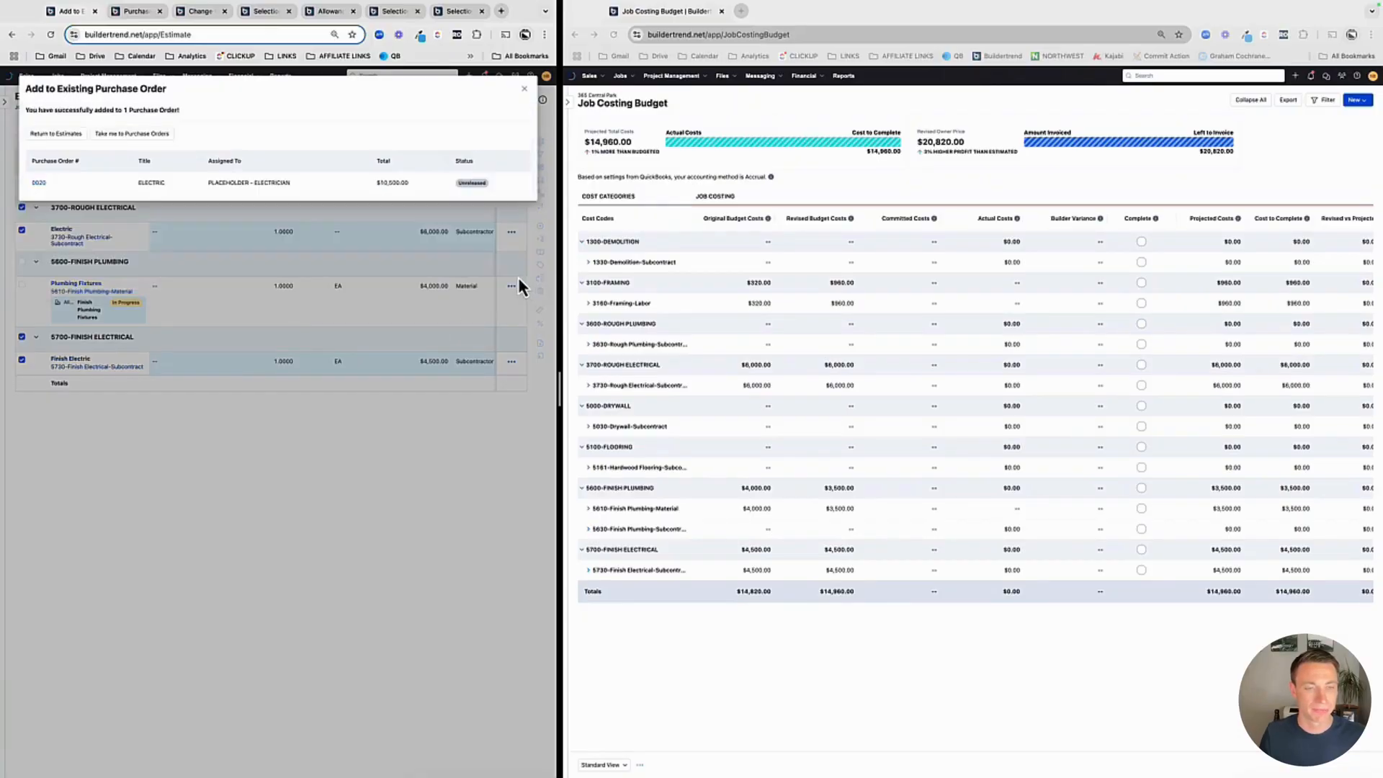
# Review the cost items of the updated ELECTRIC purchase order and reload the job costing budget
pyautogui.click(39, 183)
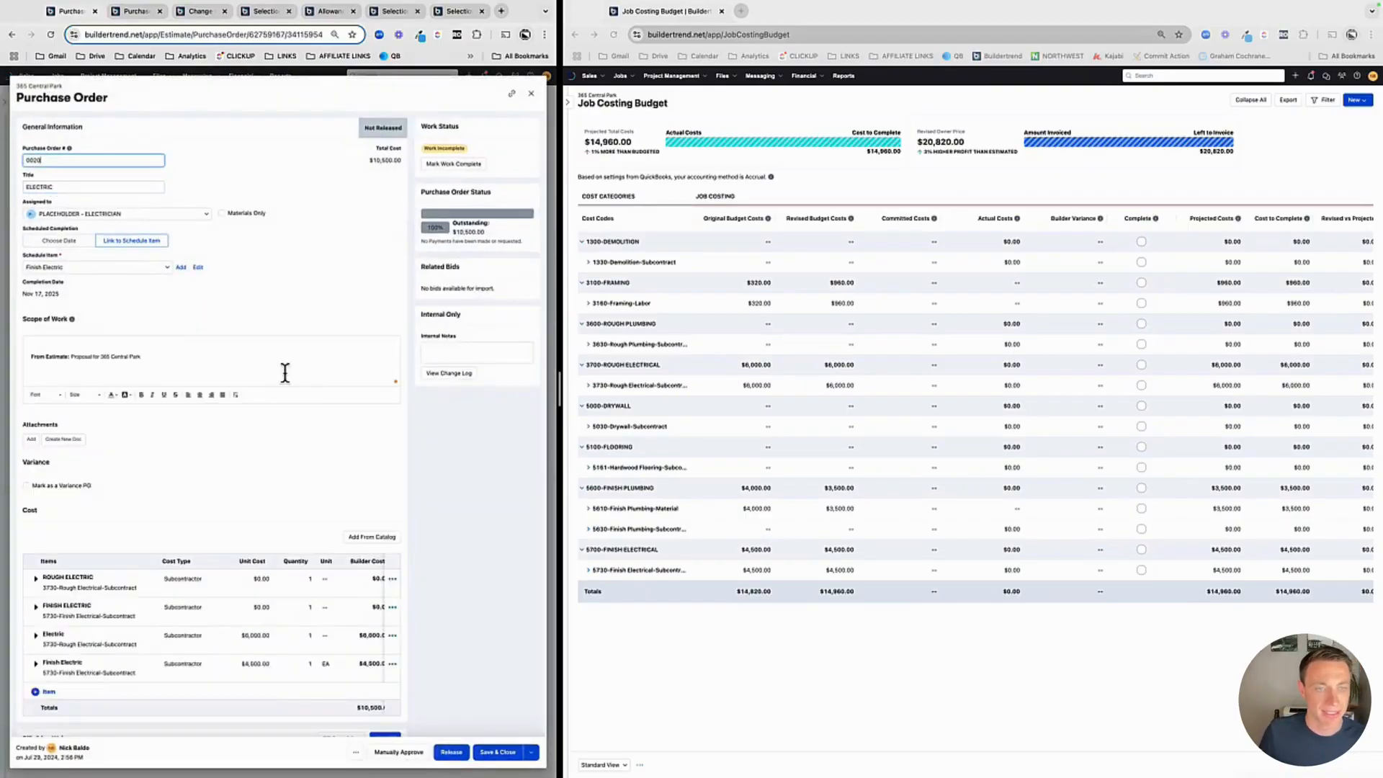
pyautogui.scroll(-5, 286, 367)
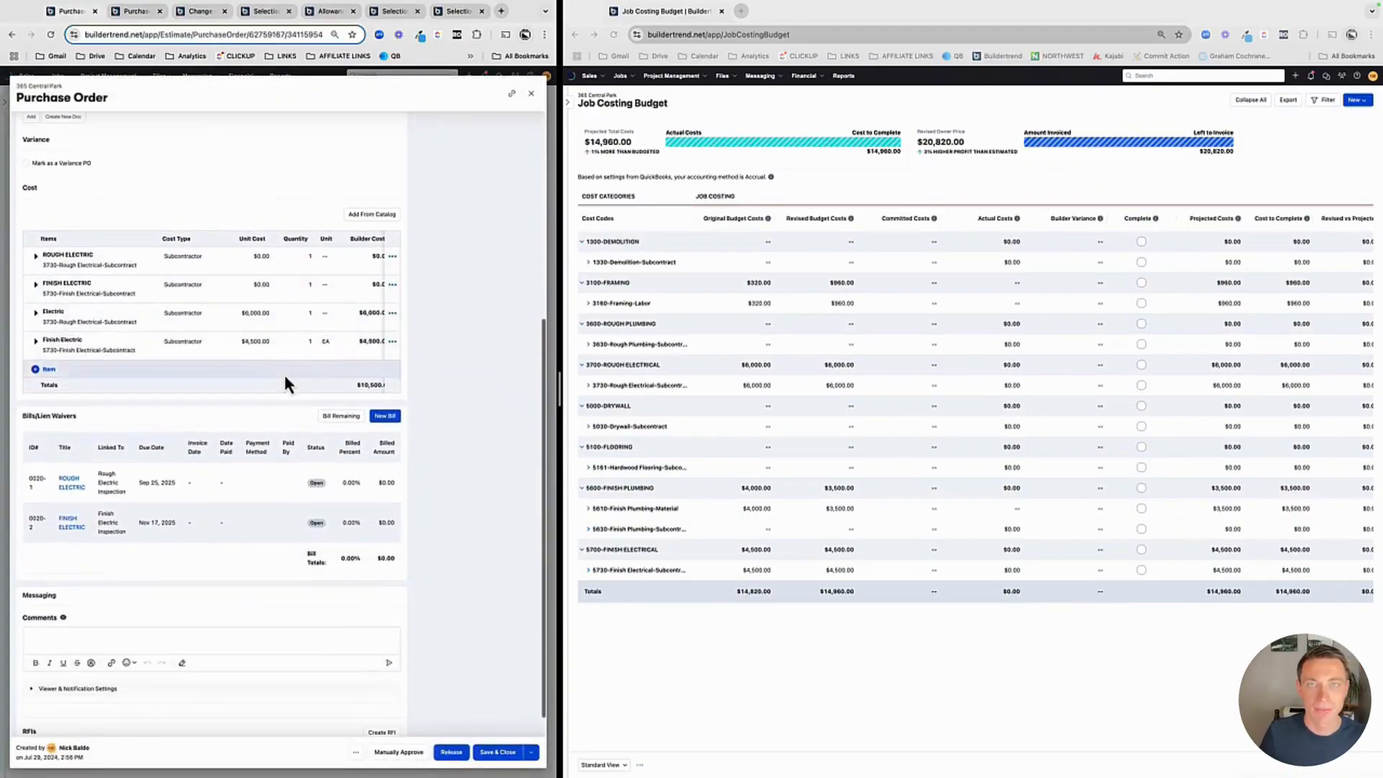
pyautogui.hscroll(2, 344, 373)
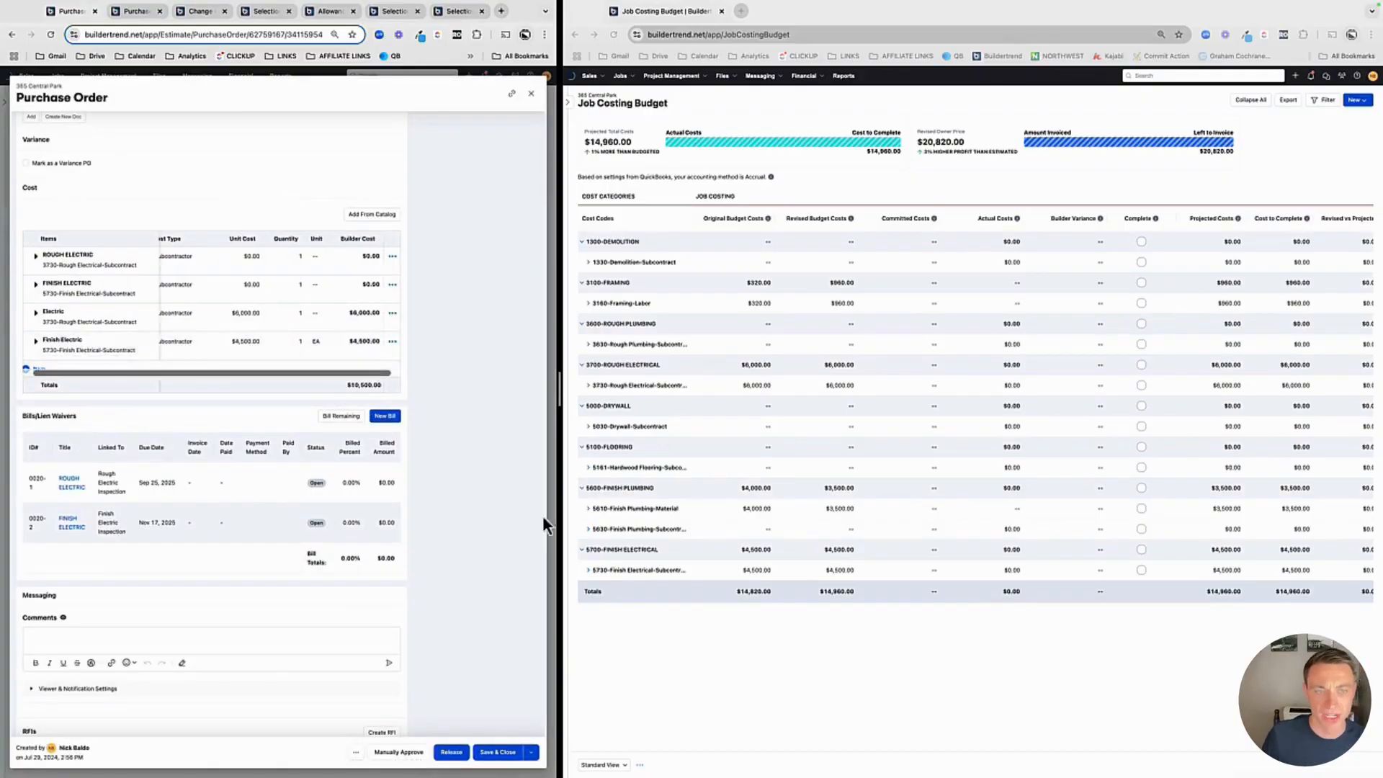
pyautogui.click(613, 35)
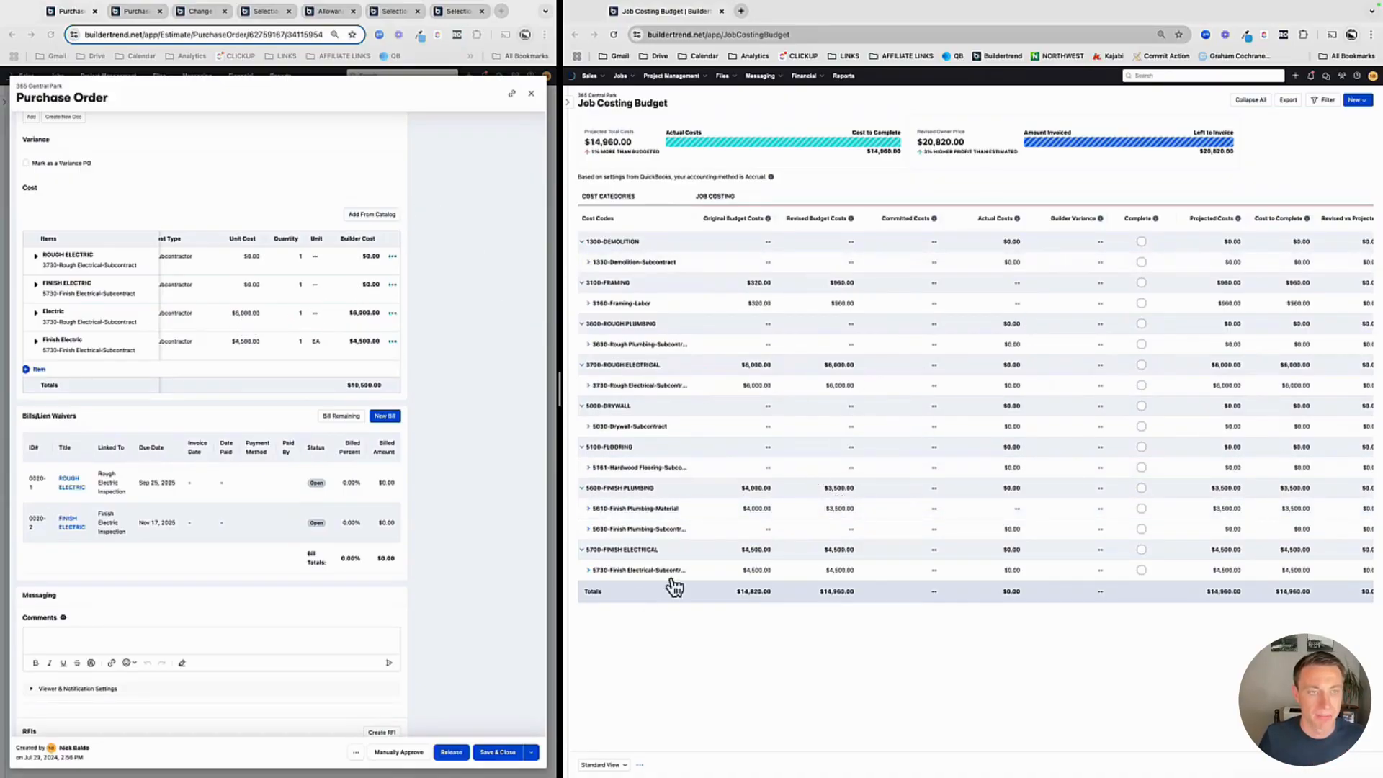
# Manually approve the ELECTRIC purchase order without a comment and reload the job costing budget
pyautogui.click(417, 753)
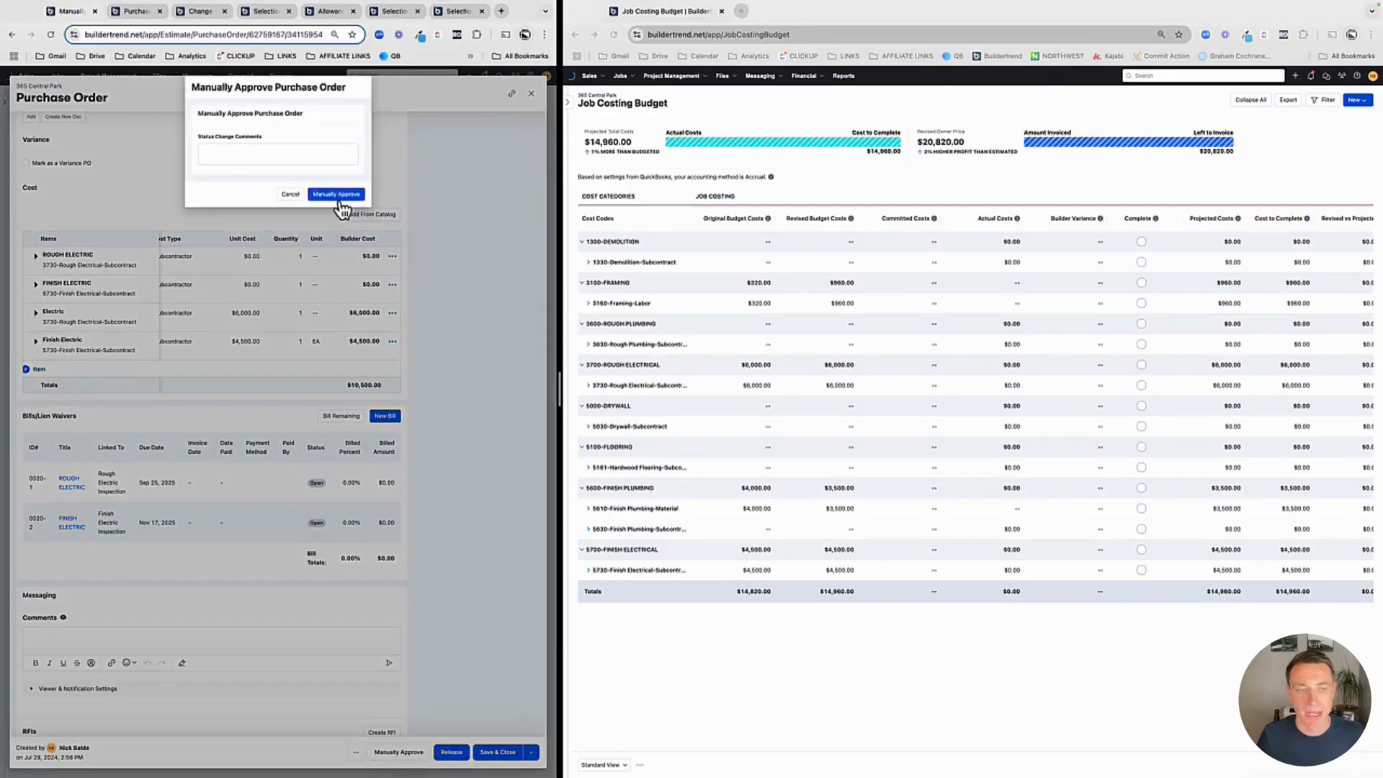
pyautogui.click(337, 196)
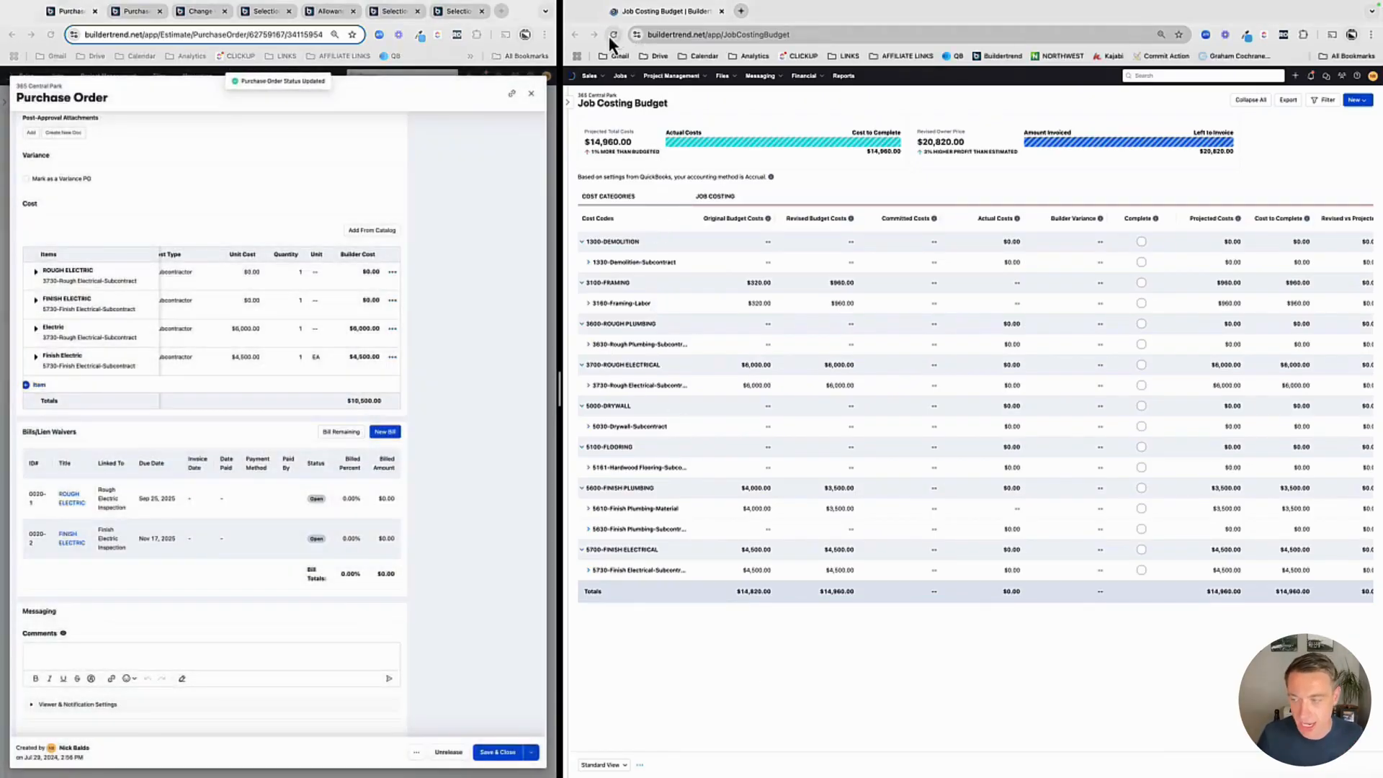
pyautogui.click(611, 35)
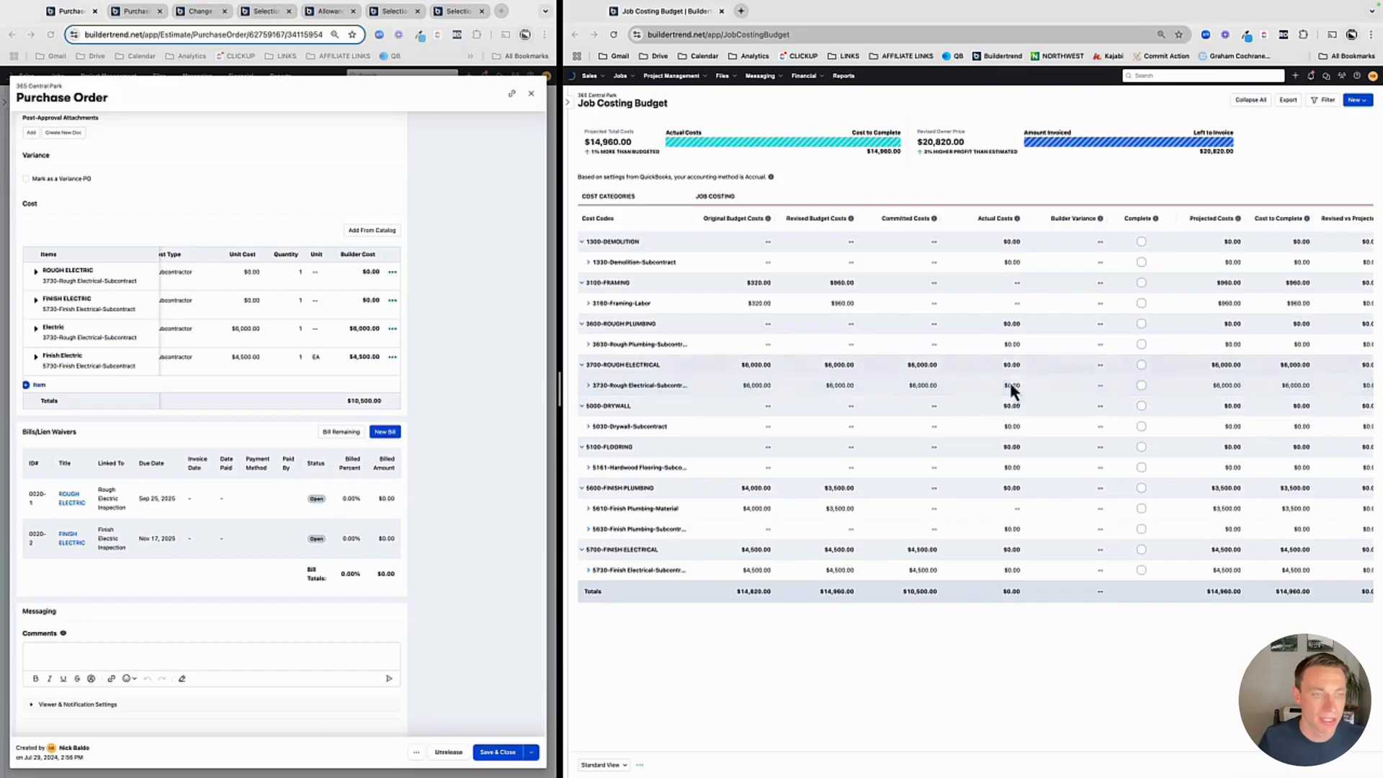
# Set the unit cost of the purchase order's Electric item to 5000, save and close it, and reload the job costing budget
pyautogui.click(212, 332)
pyautogui.hscroll(-1, 216, 336)
pyautogui.click(257, 332)
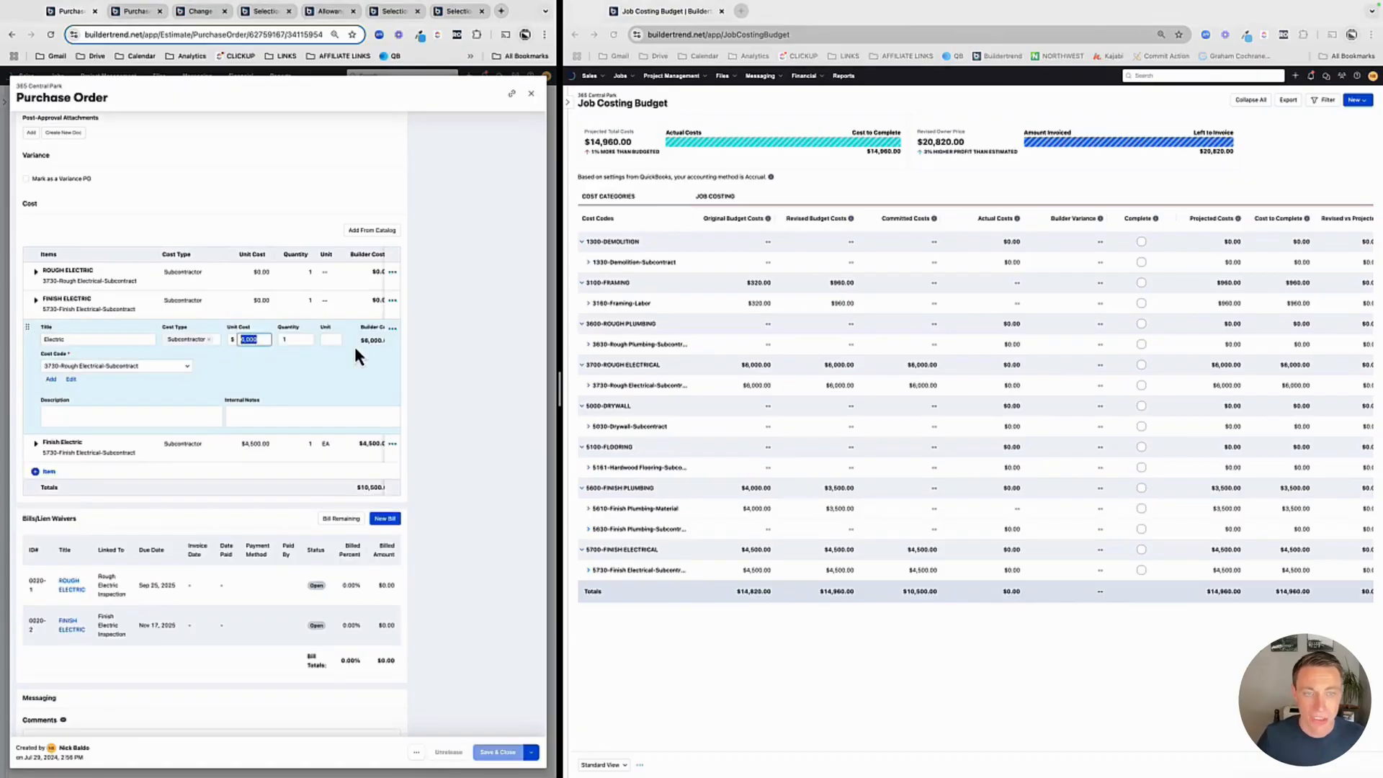
pyautogui.write('5000')
pyautogui.press('Tab')
pyautogui.click(489, 323)
pyautogui.click(505, 757)
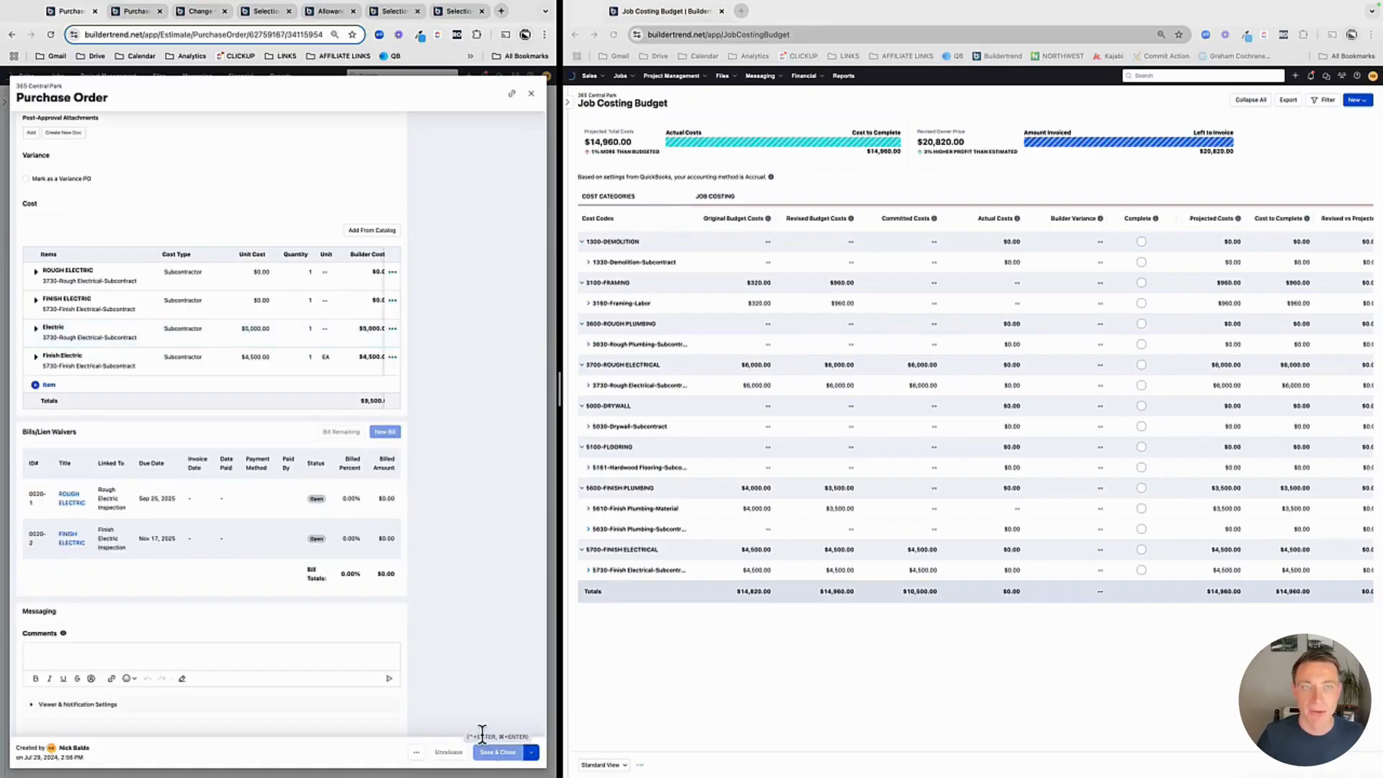
pyautogui.click(731, 701)
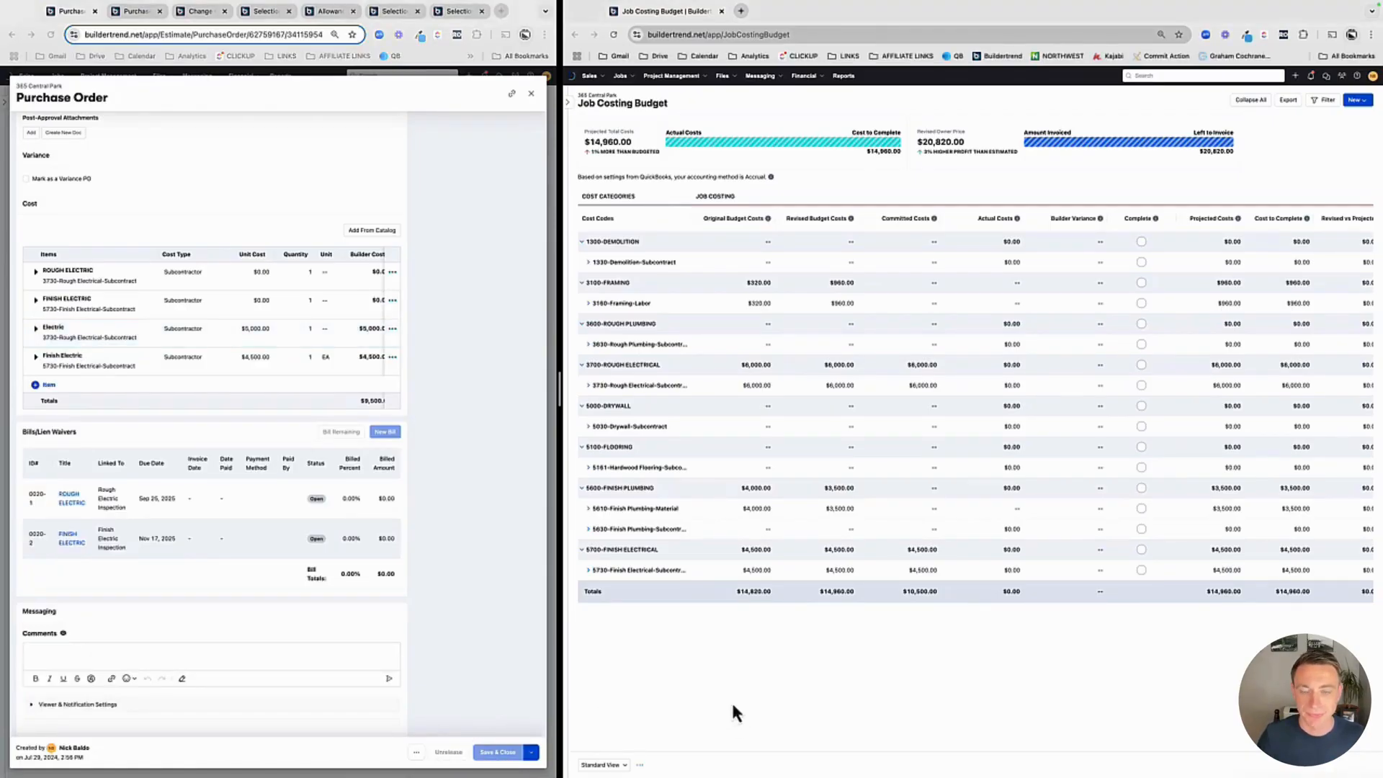
pyautogui.click(612, 39)
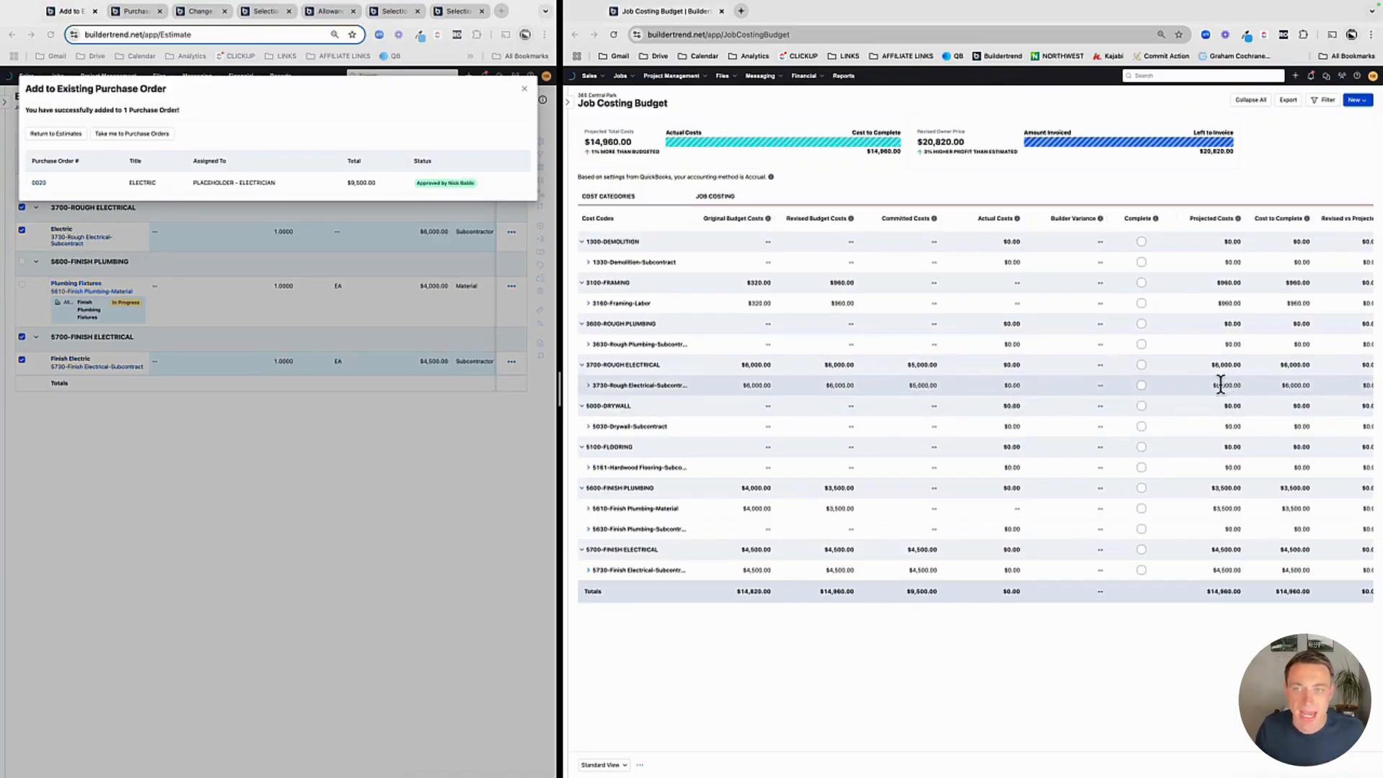
# Dismiss the results of adding to the purchase order and close the estimate's browser tab, returning to the Purchase Orders list
pyautogui.click(525, 89)
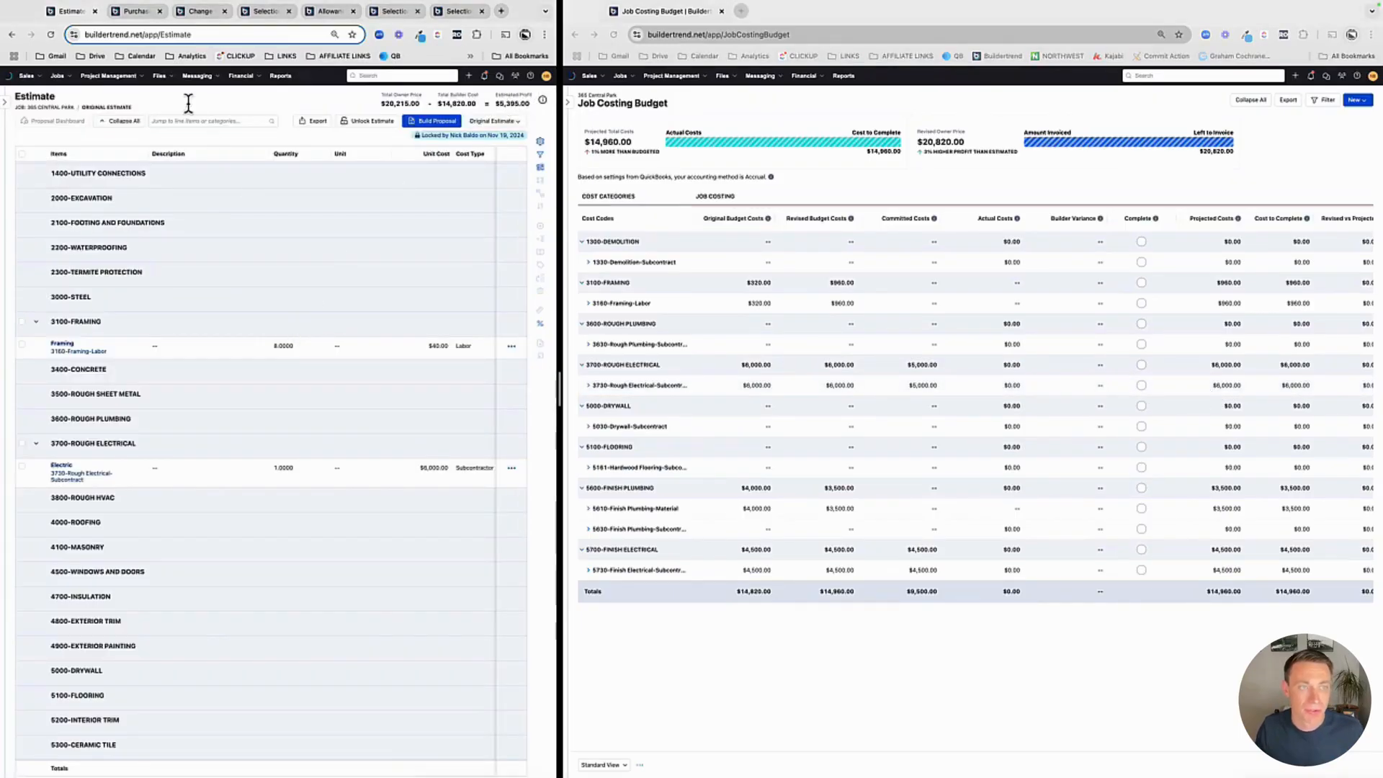
pyautogui.click(142, 14)
pyautogui.click(93, 11)
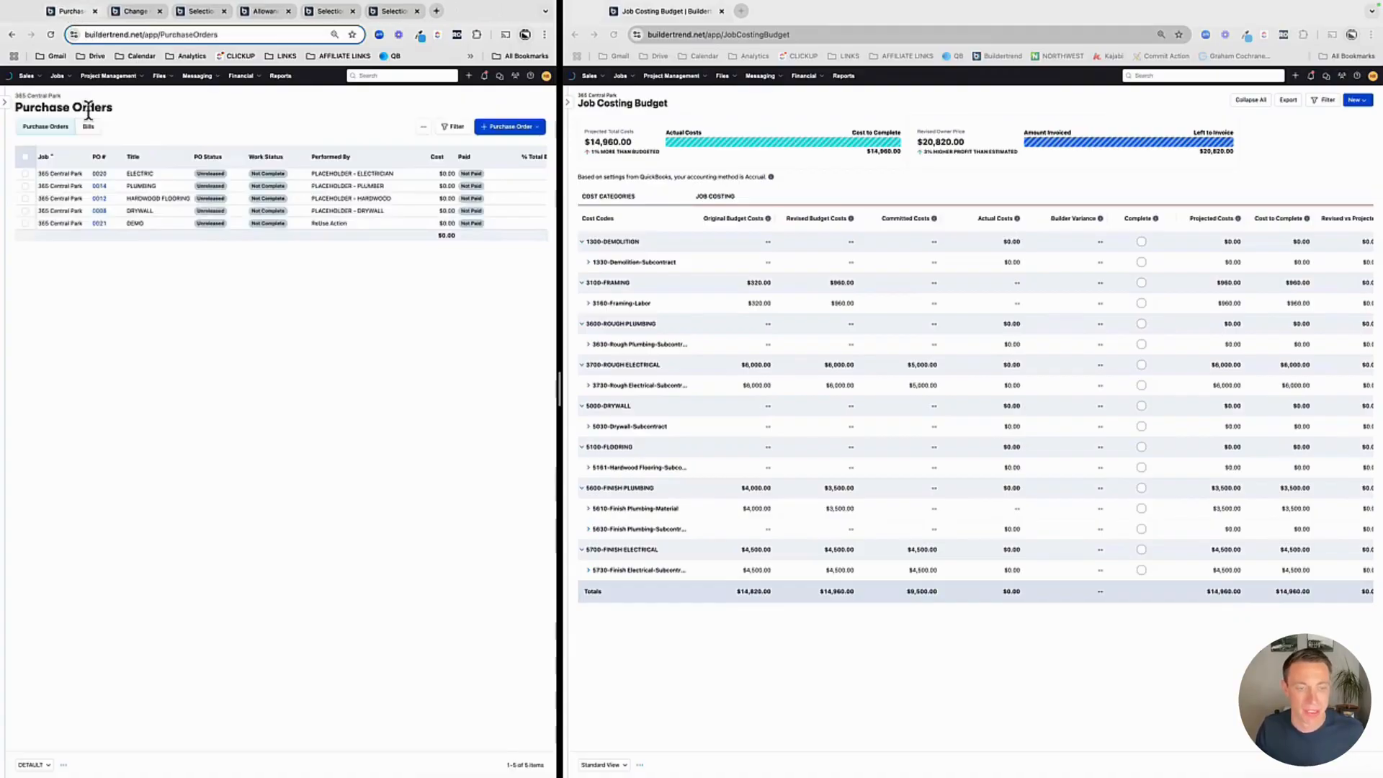
# Bill the remaining amount of the ELECTRIC purchase order, save the bill without closing it, and reload the job costing budget
pyautogui.click(100, 174)
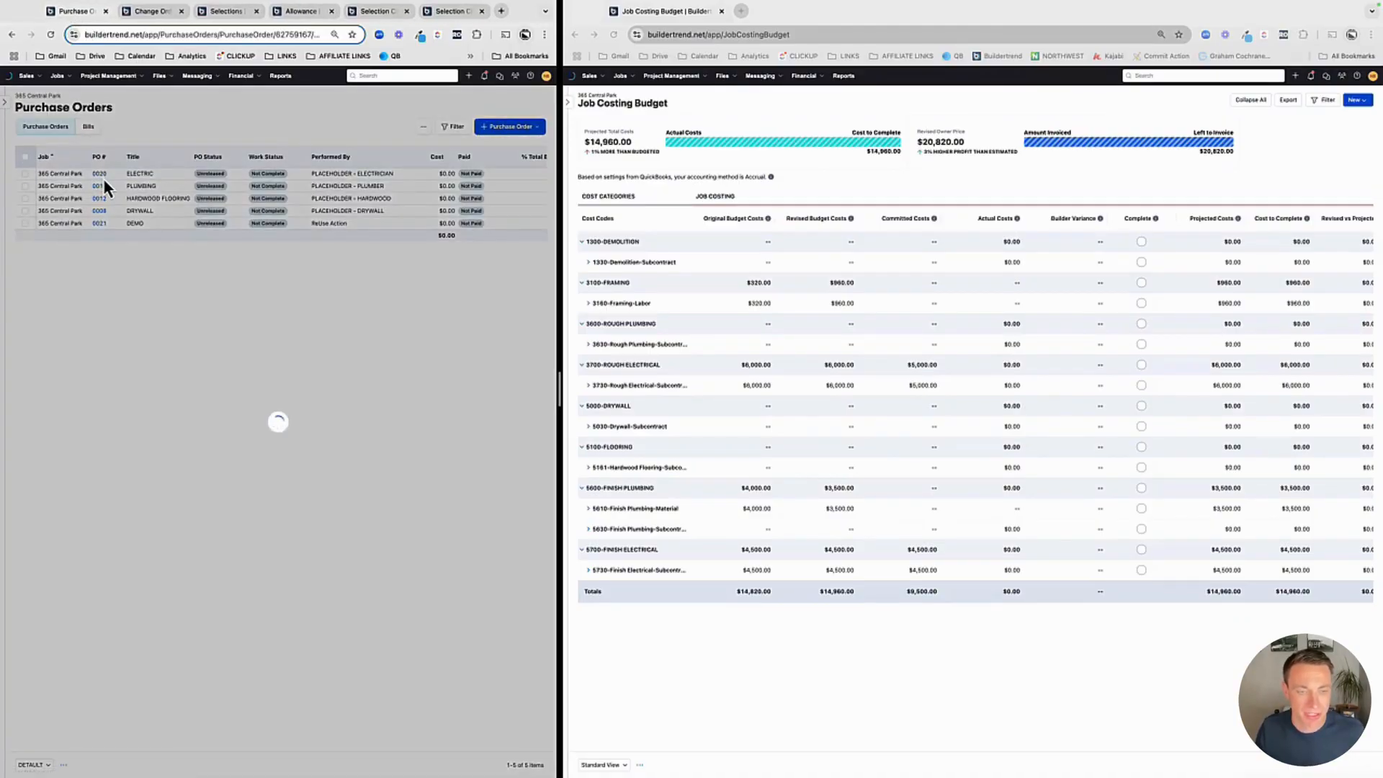
pyautogui.scroll(-3, 245, 490)
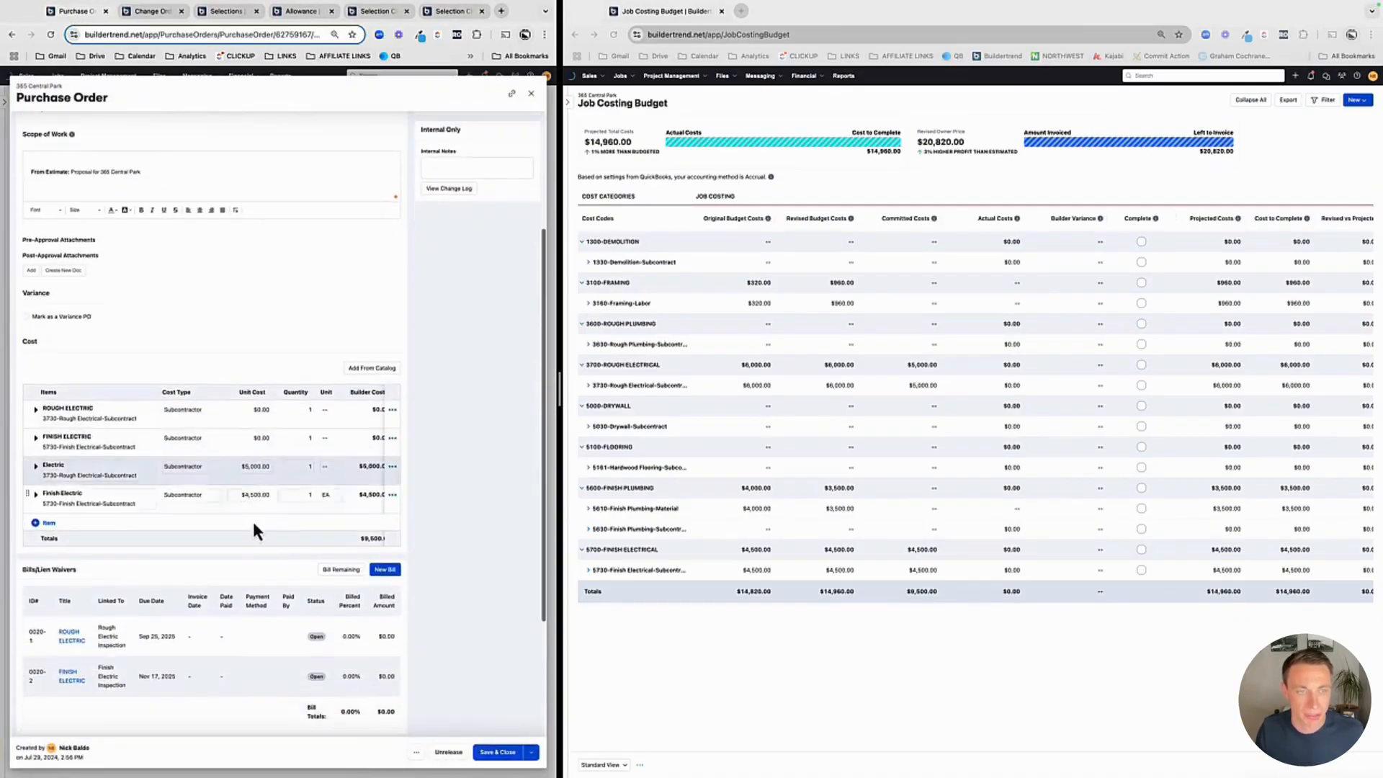
pyautogui.click(342, 572)
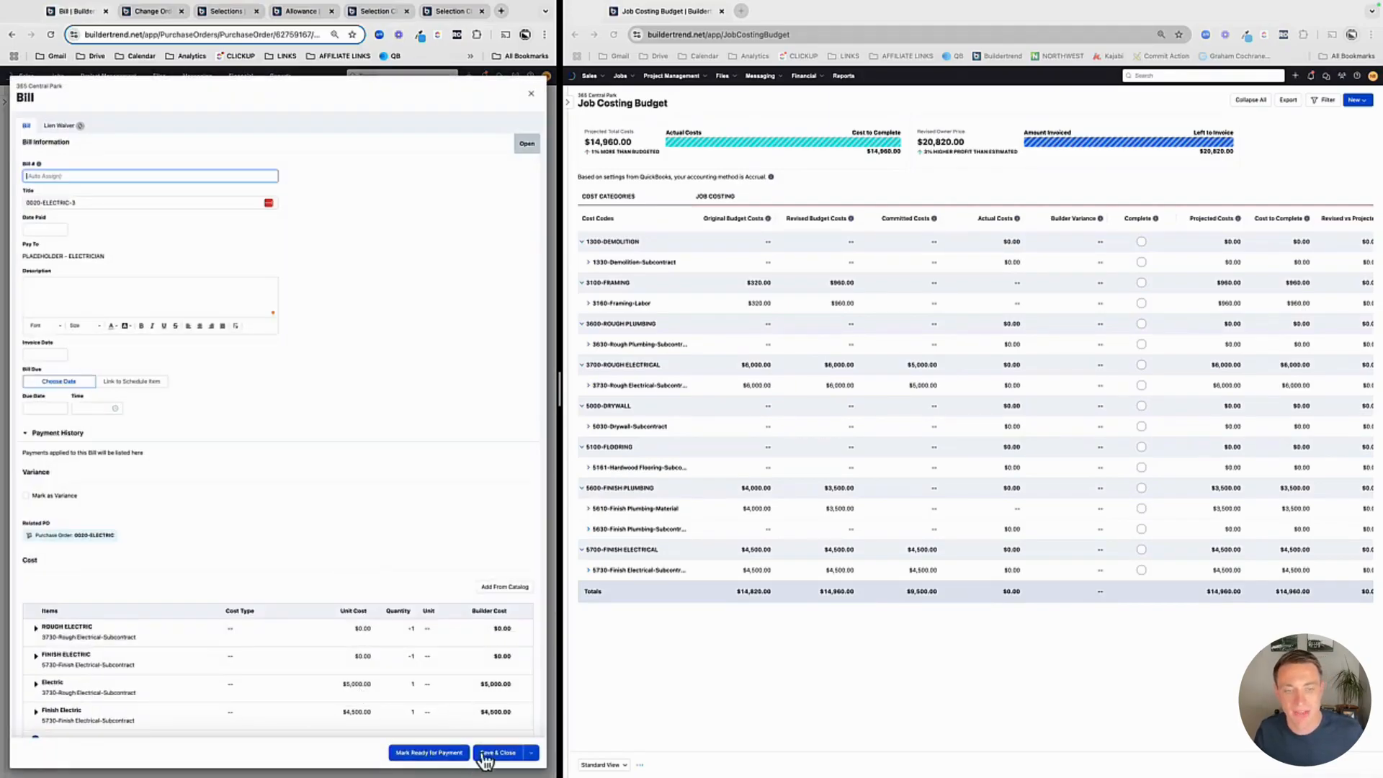
pyautogui.click(531, 752)
pyautogui.click(525, 736)
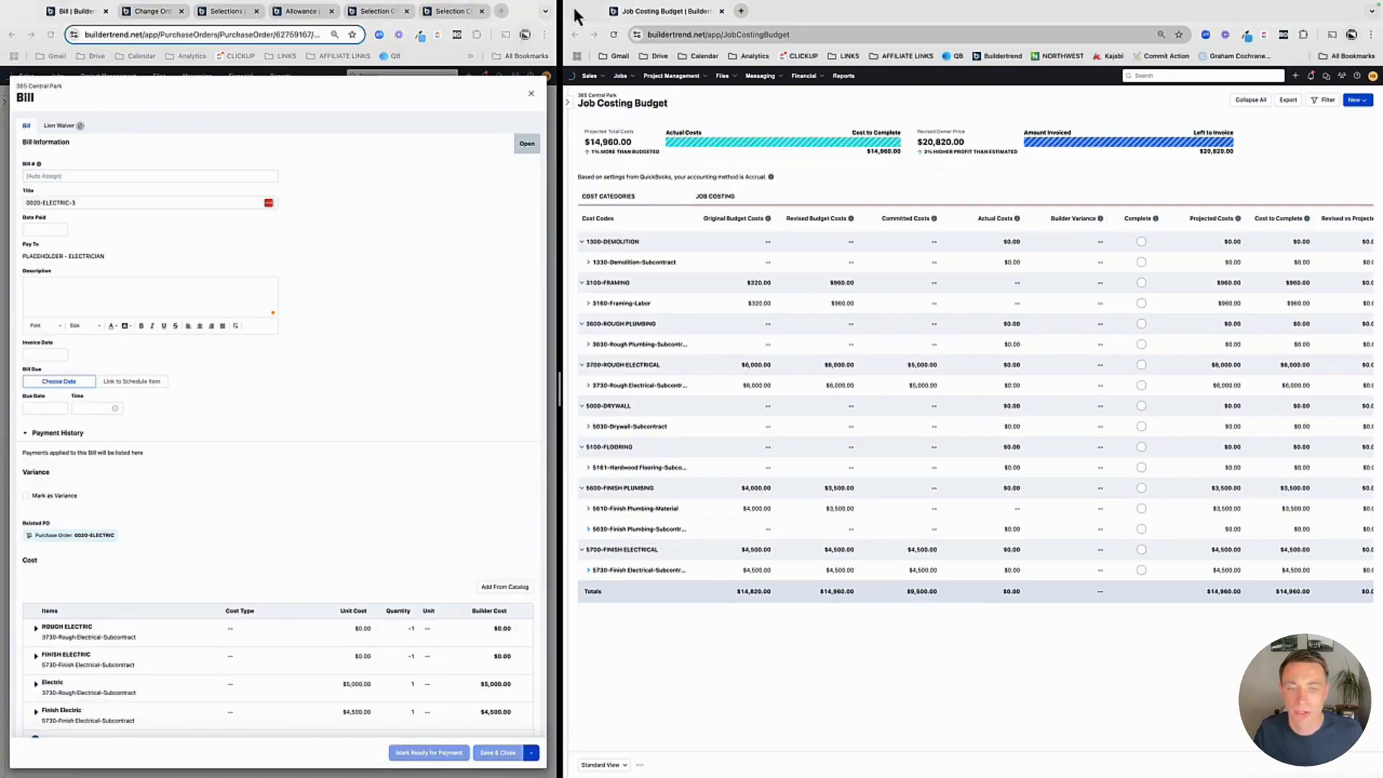
pyautogui.click(611, 35)
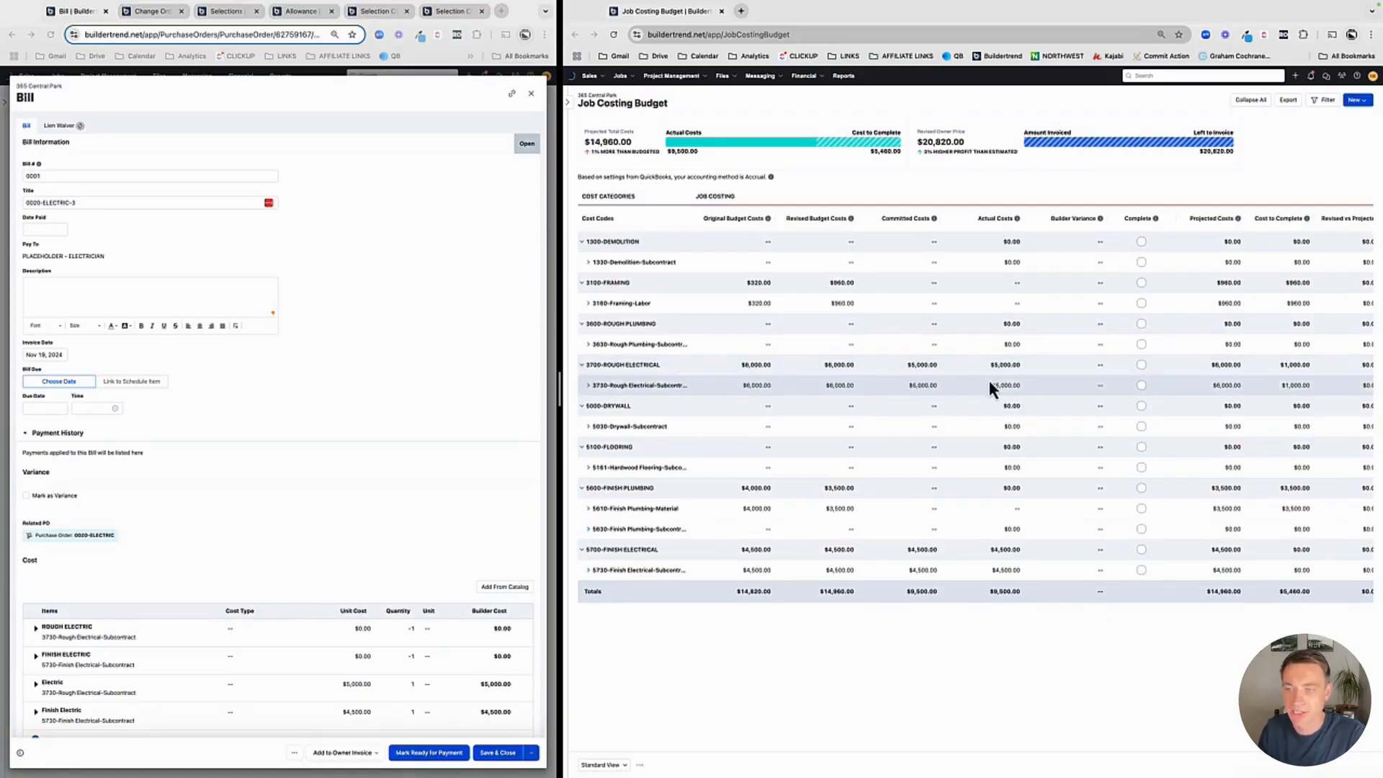
# Compare the budget's actual and projected costs, collapse all cost categories, and expand 3700-Rough Electrical down to the 3730 subcontract's linked bill
pyautogui.hscroll(3, 988, 382)
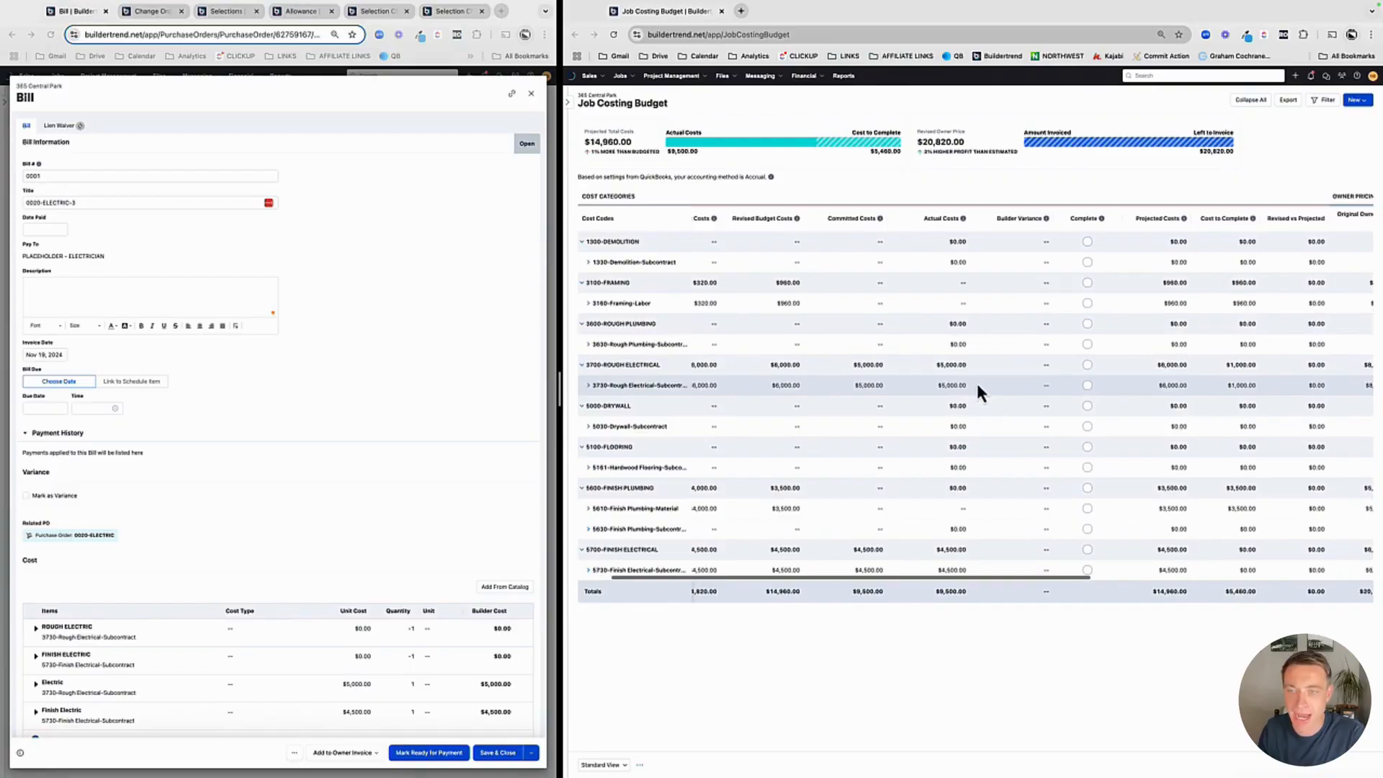
pyautogui.hscroll(5, 975, 389)
pyautogui.hscroll(3, 971, 385)
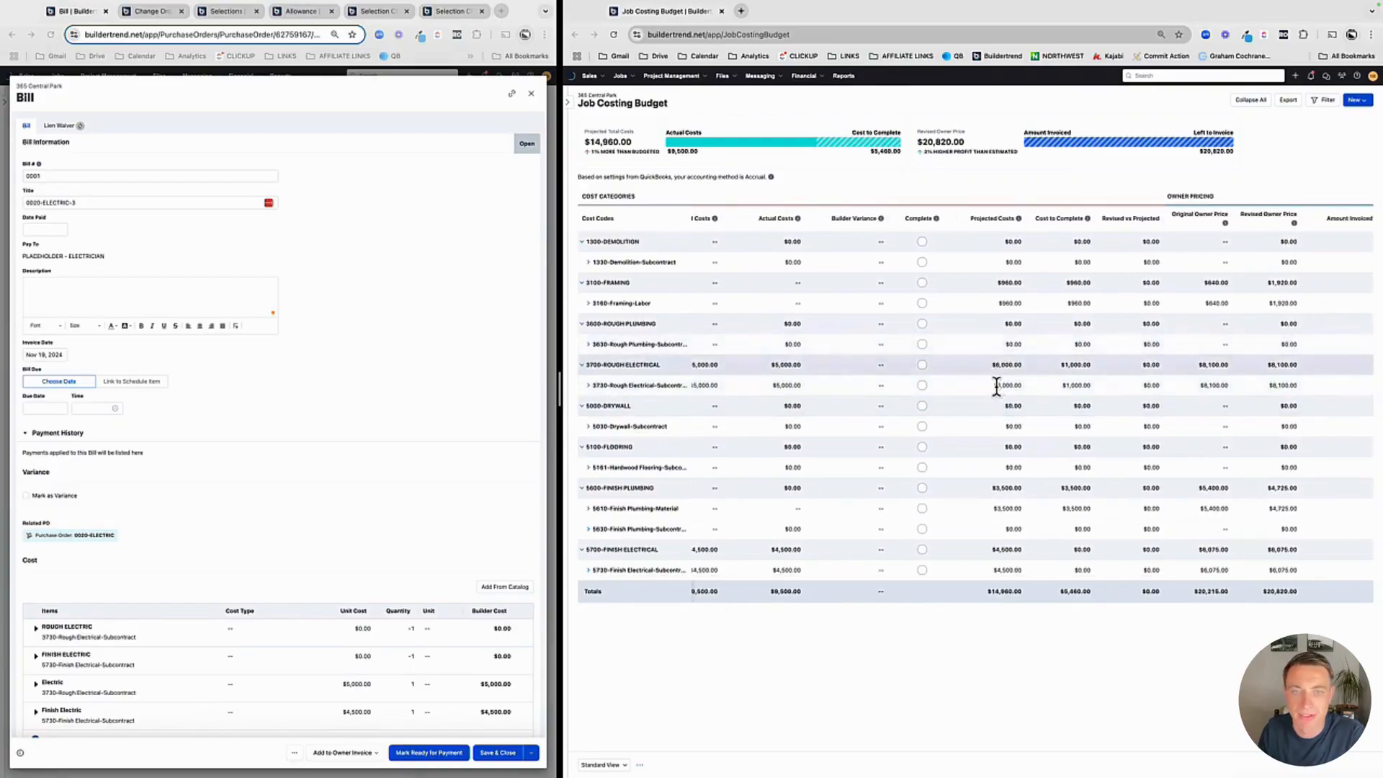
pyautogui.click(1250, 99)
pyautogui.click(585, 304)
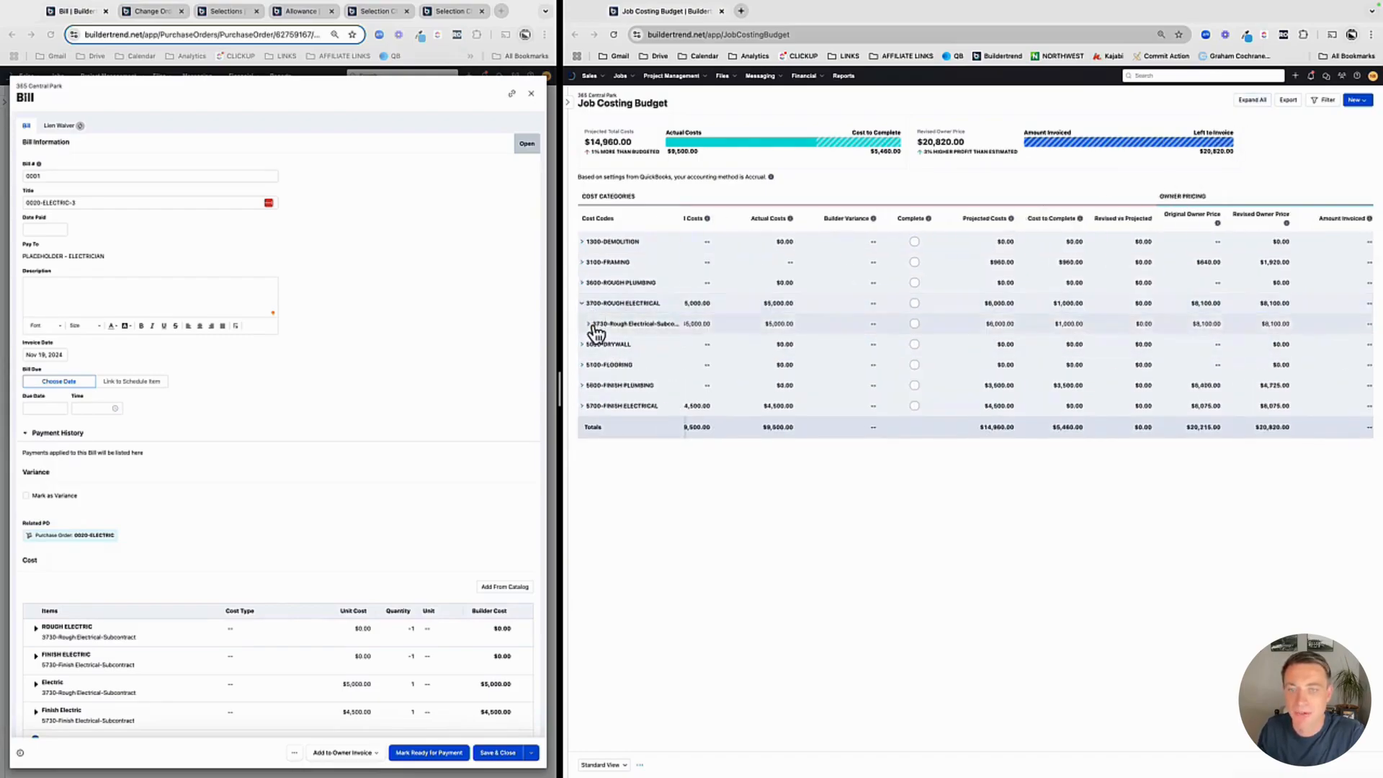
pyautogui.click(589, 324)
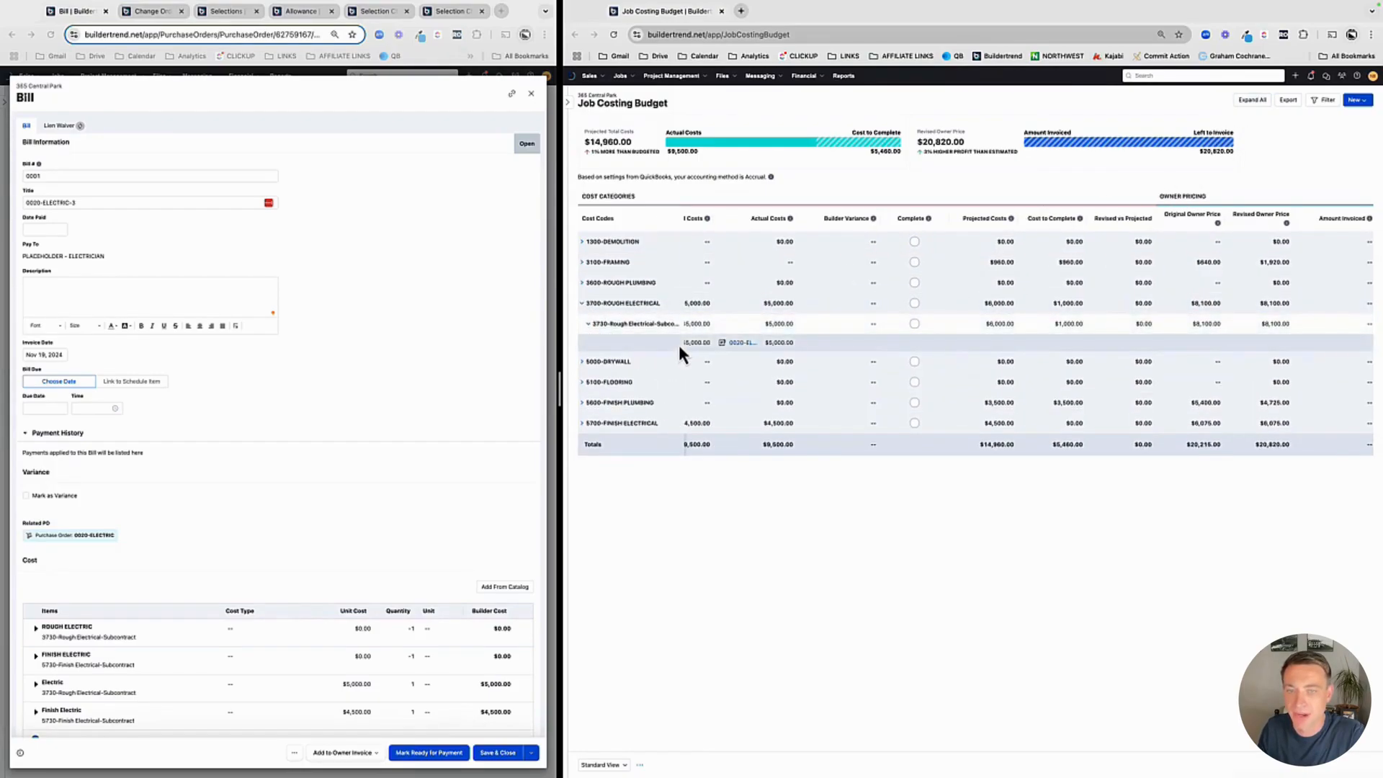
# Widen the job costing budget window and toggle completion of the 3700-Rough Electrical category to compare figures, leaving it marked complete
pyautogui.moveTo(560, 384); pyautogui.dragTo(519, 385)
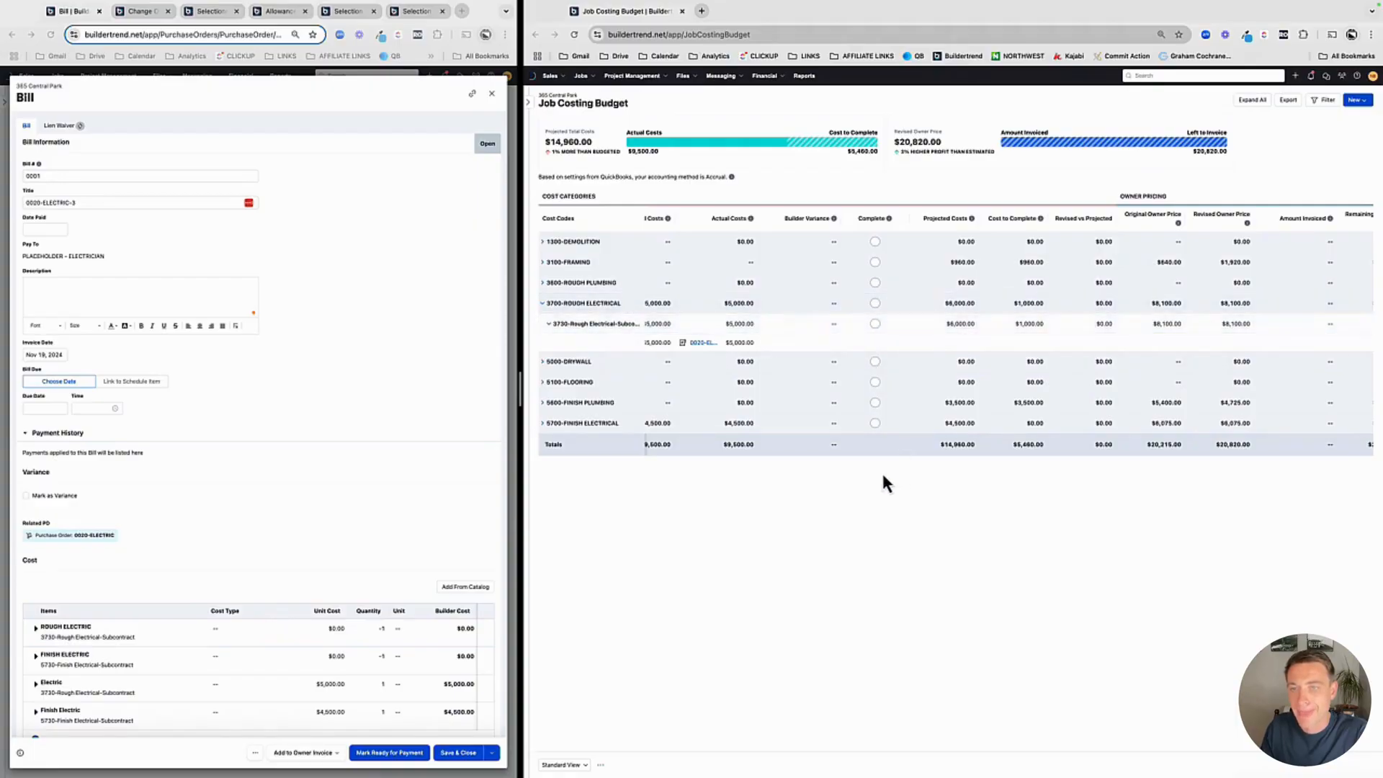
pyautogui.click(875, 303)
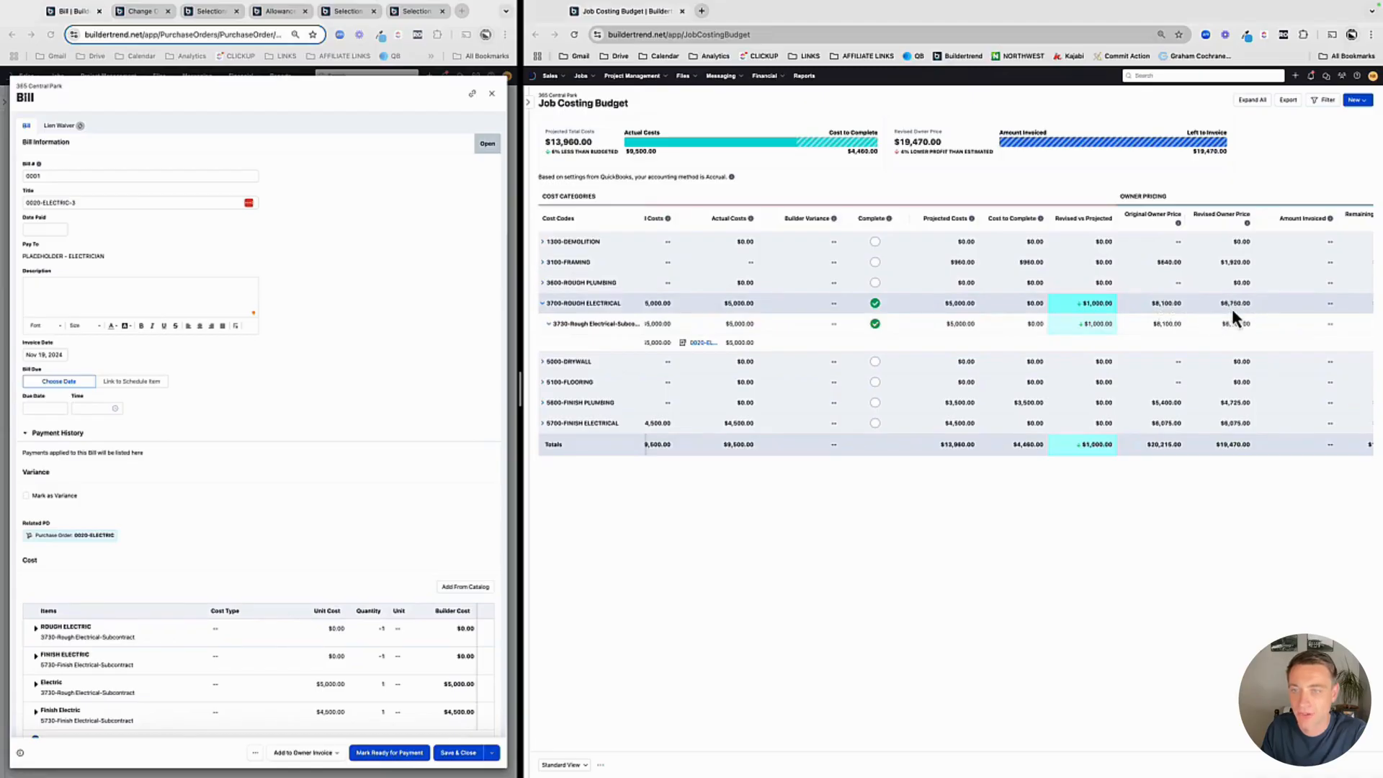
pyautogui.click(875, 304)
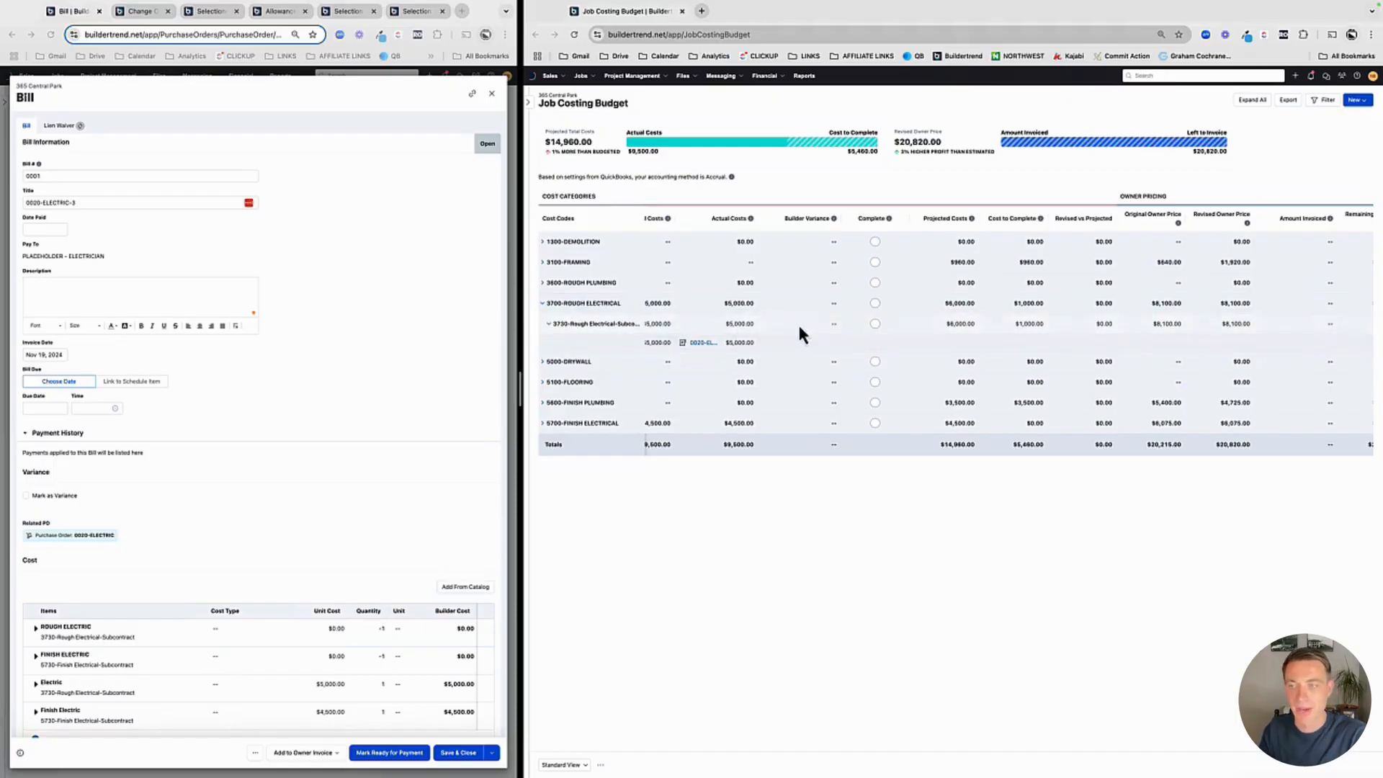
pyautogui.click(876, 305)
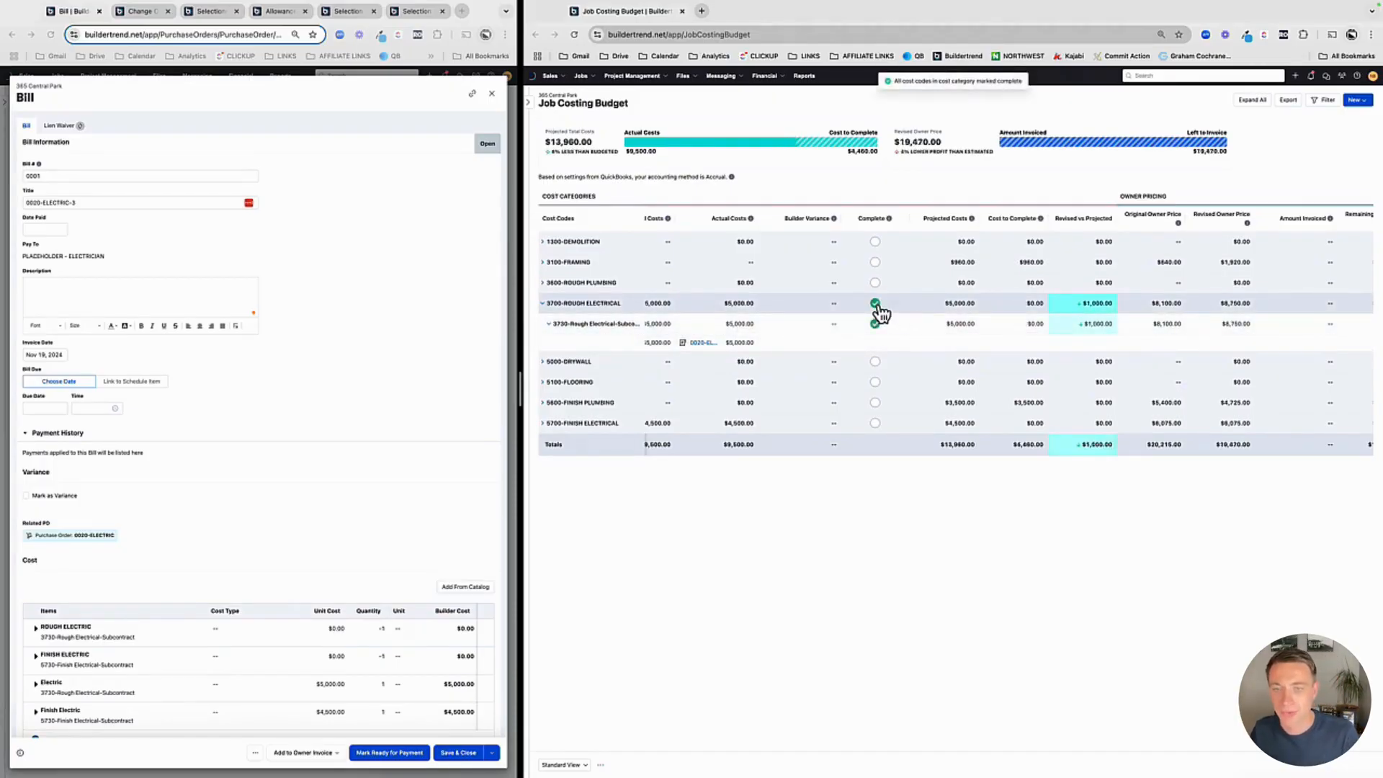
# Review the budget's revised and projected costs and mark the 5700-Finish Electrical cost category complete
pyautogui.hscroll(-2, 720, 420)
pyautogui.hscroll(-3, 750, 420)
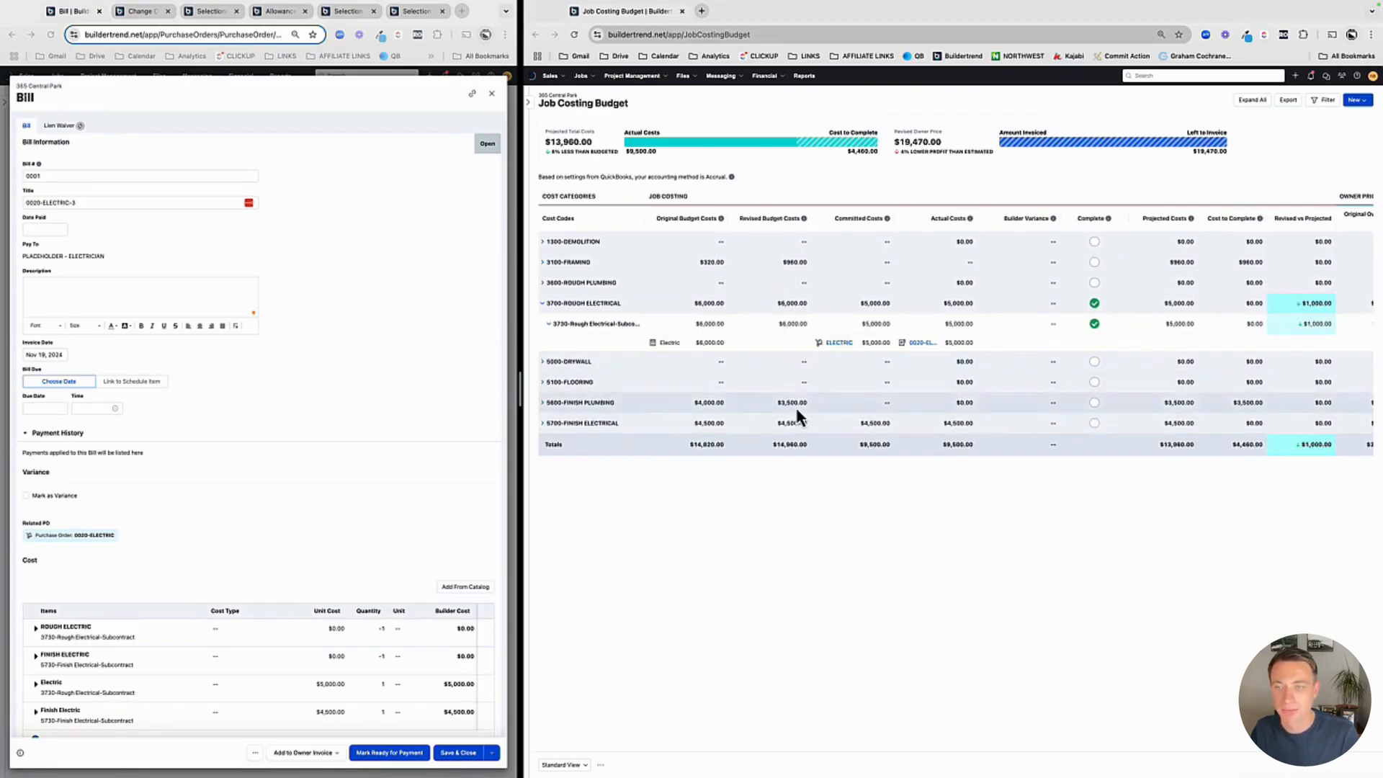
pyautogui.hscroll(1, 1153, 409)
pyautogui.hscroll(-1, 1091, 405)
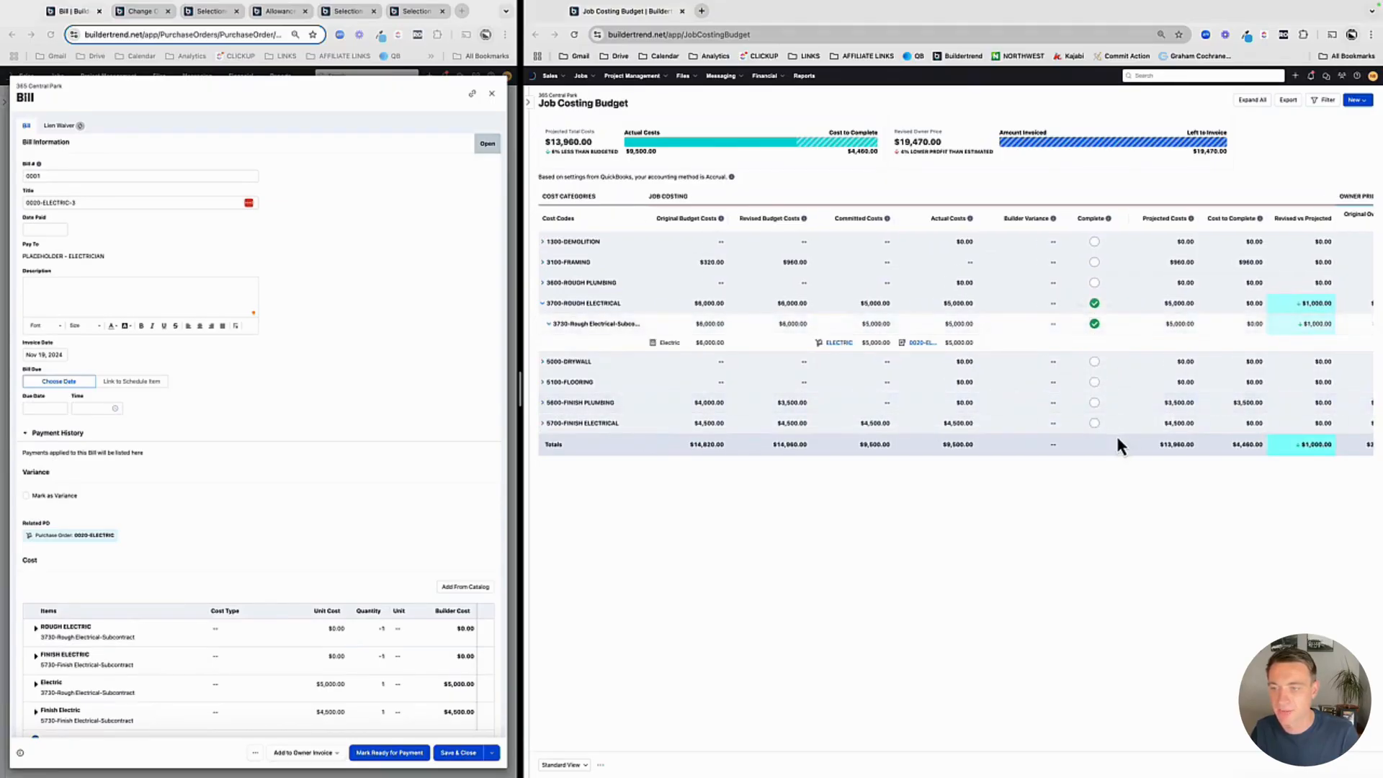
pyautogui.hscroll(3, 1117, 434)
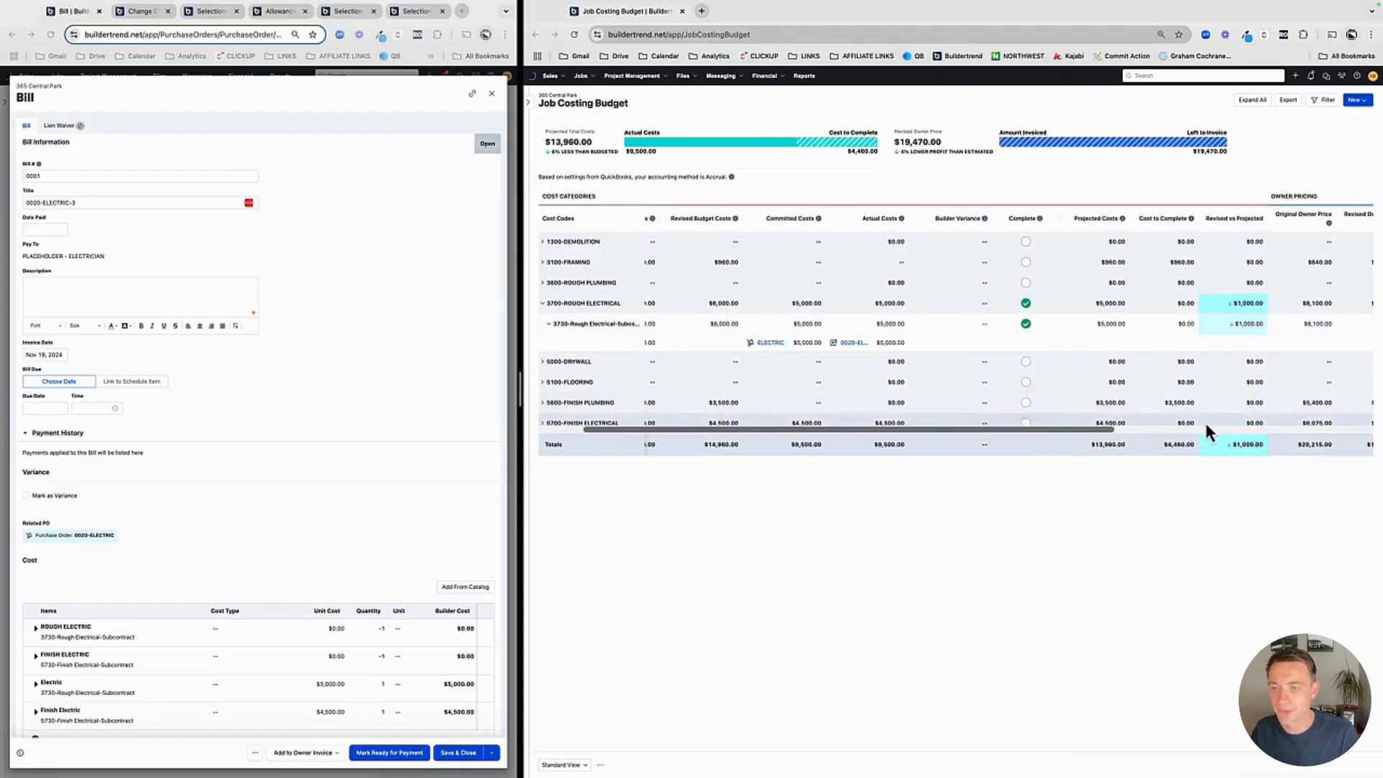
pyautogui.click(1027, 425)
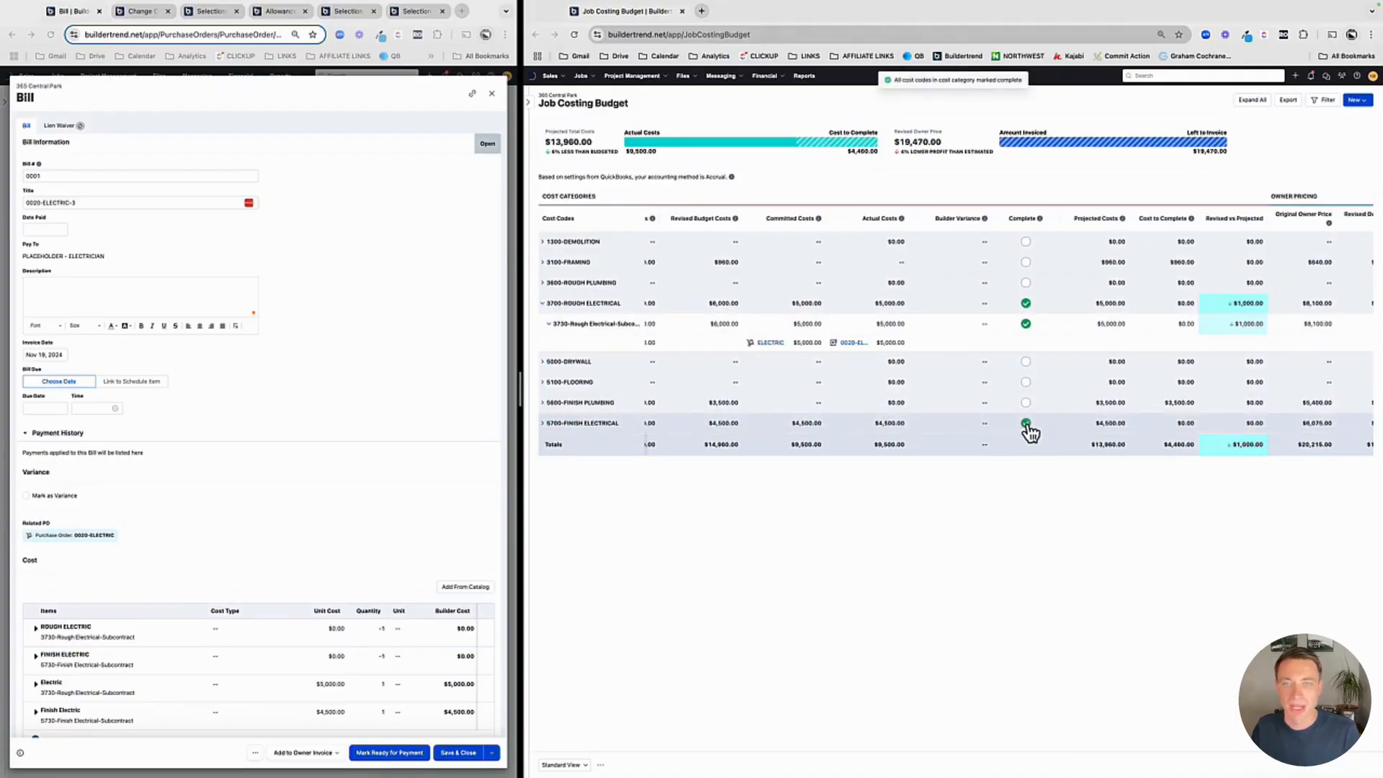
# Expand the 3100-Framing category down to the line items of the 3160-Framing-Labor cost code
pyautogui.hscroll(-3, 821, 364)
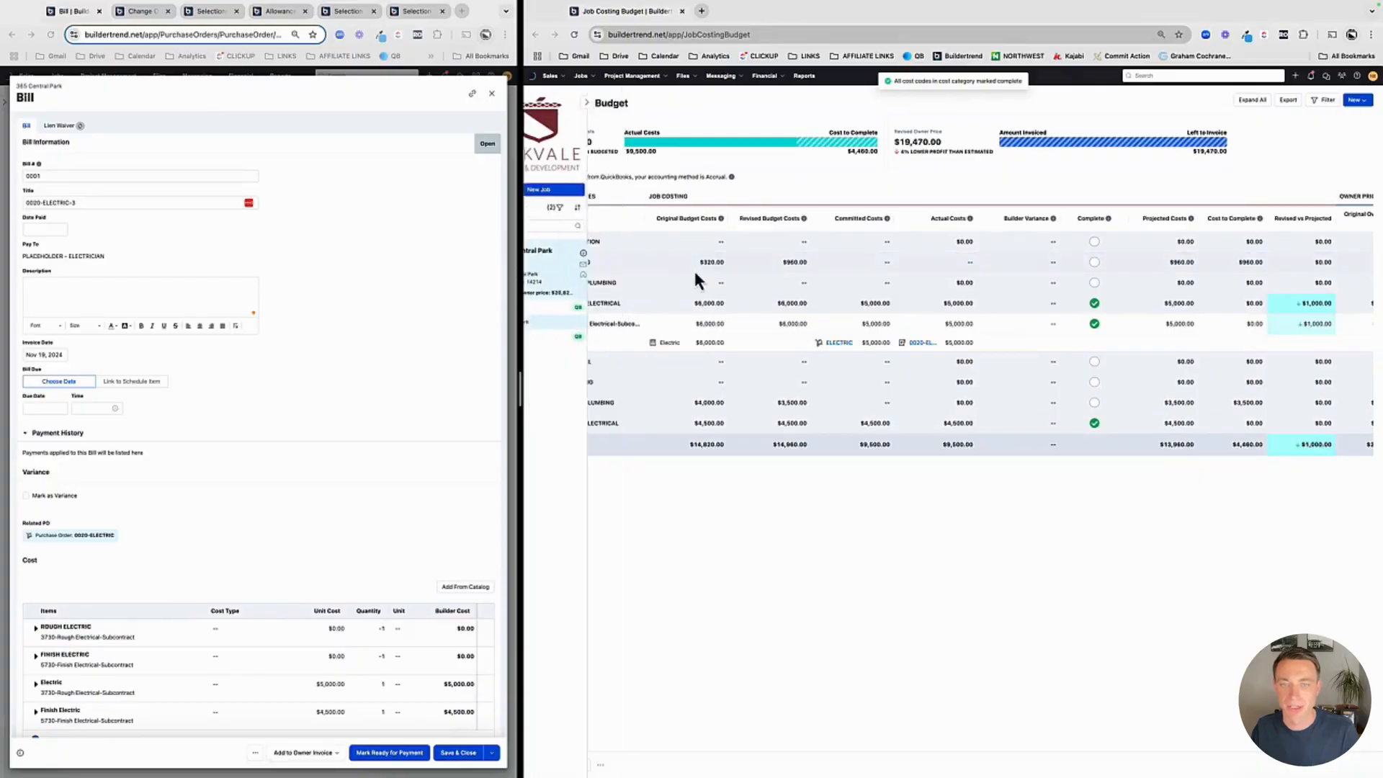
pyautogui.click(545, 264)
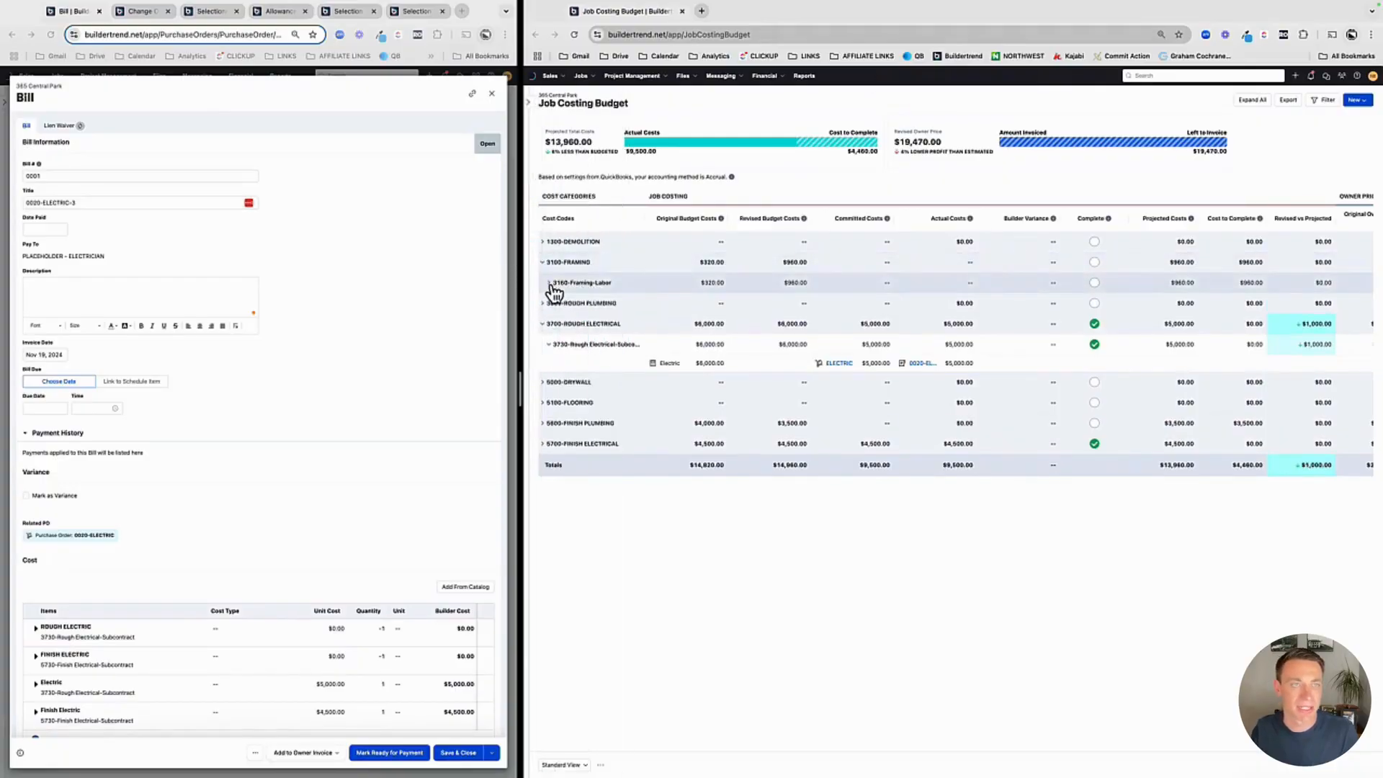
pyautogui.click(550, 283)
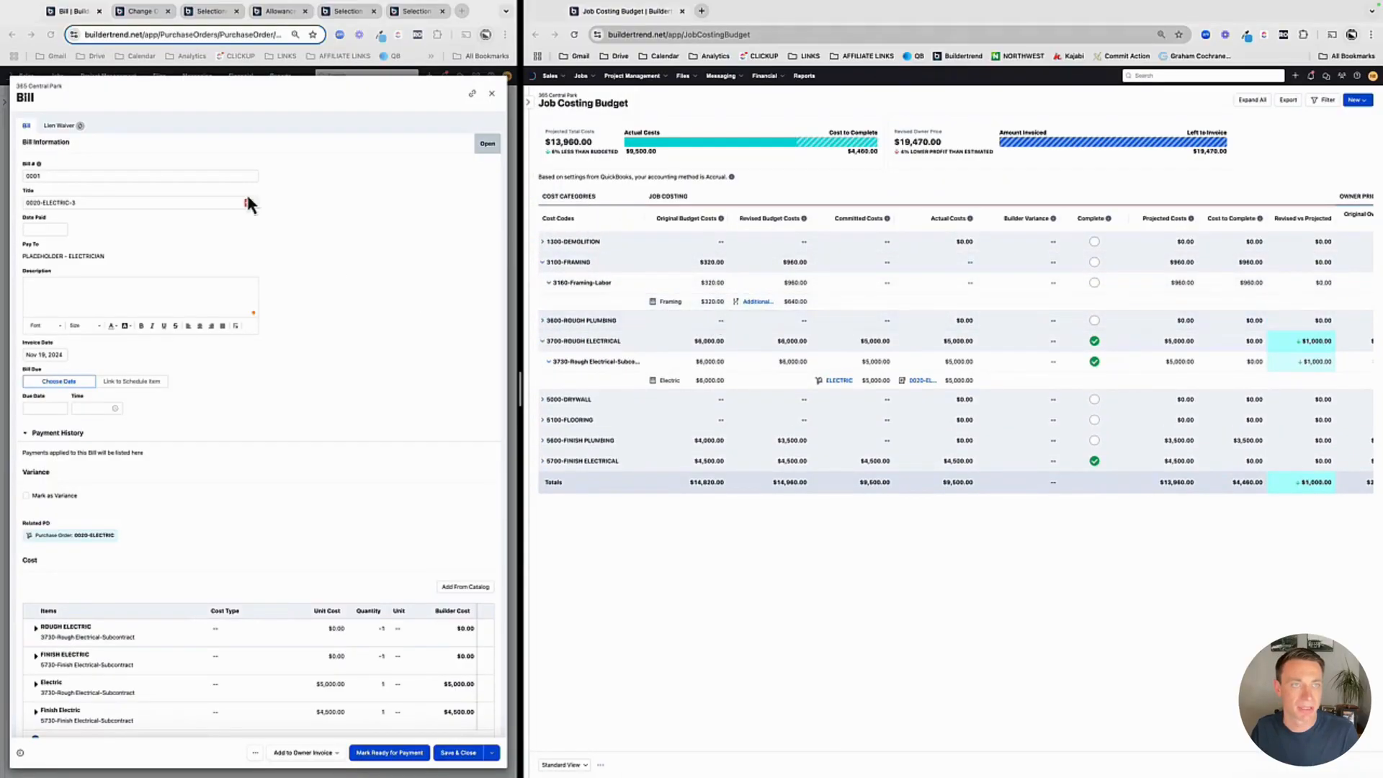
# Close the bill, the leftover browser tabs and the purchase order, returning to the Purchase Orders list
pyautogui.click(492, 94)
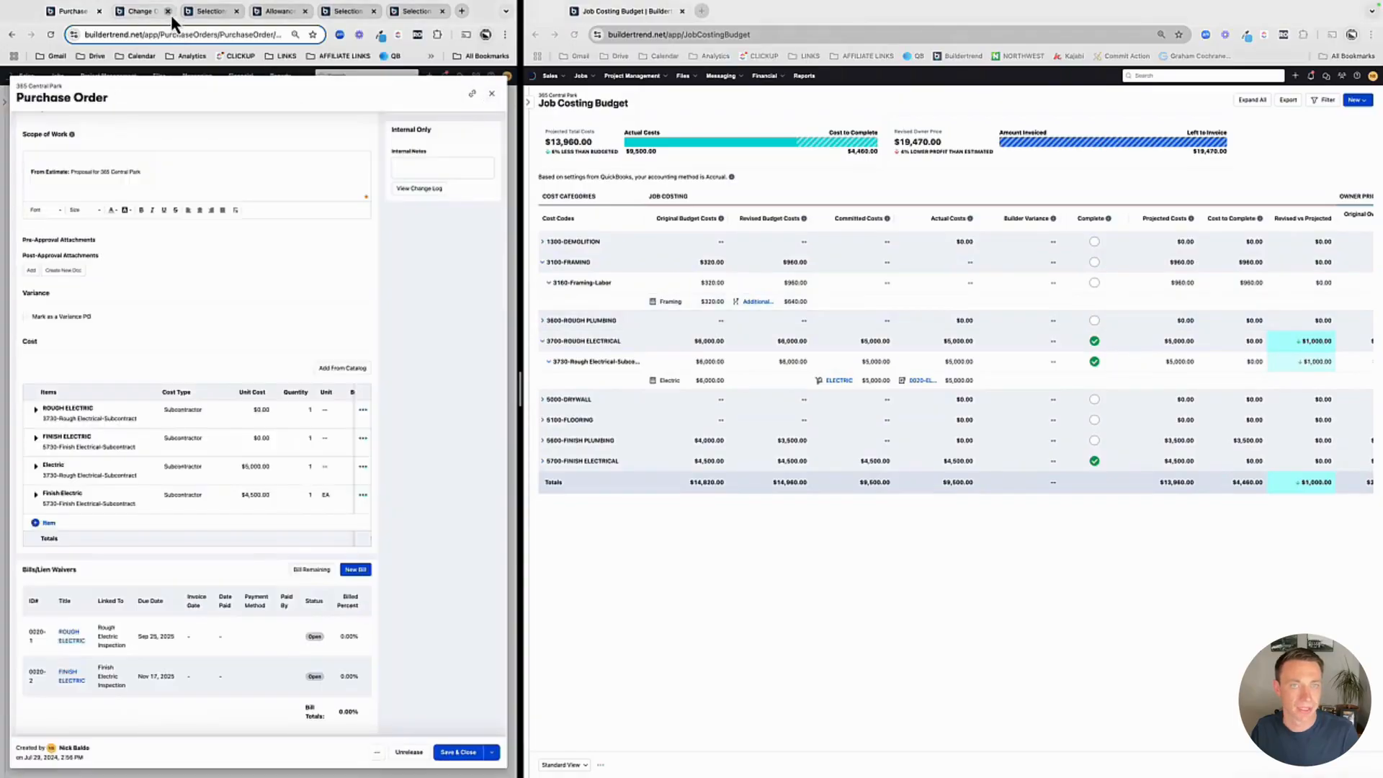
pyautogui.click(169, 12)
pyautogui.click(169, 12)
pyautogui.click(169, 11)
pyautogui.click(168, 12)
pyautogui.click(168, 11)
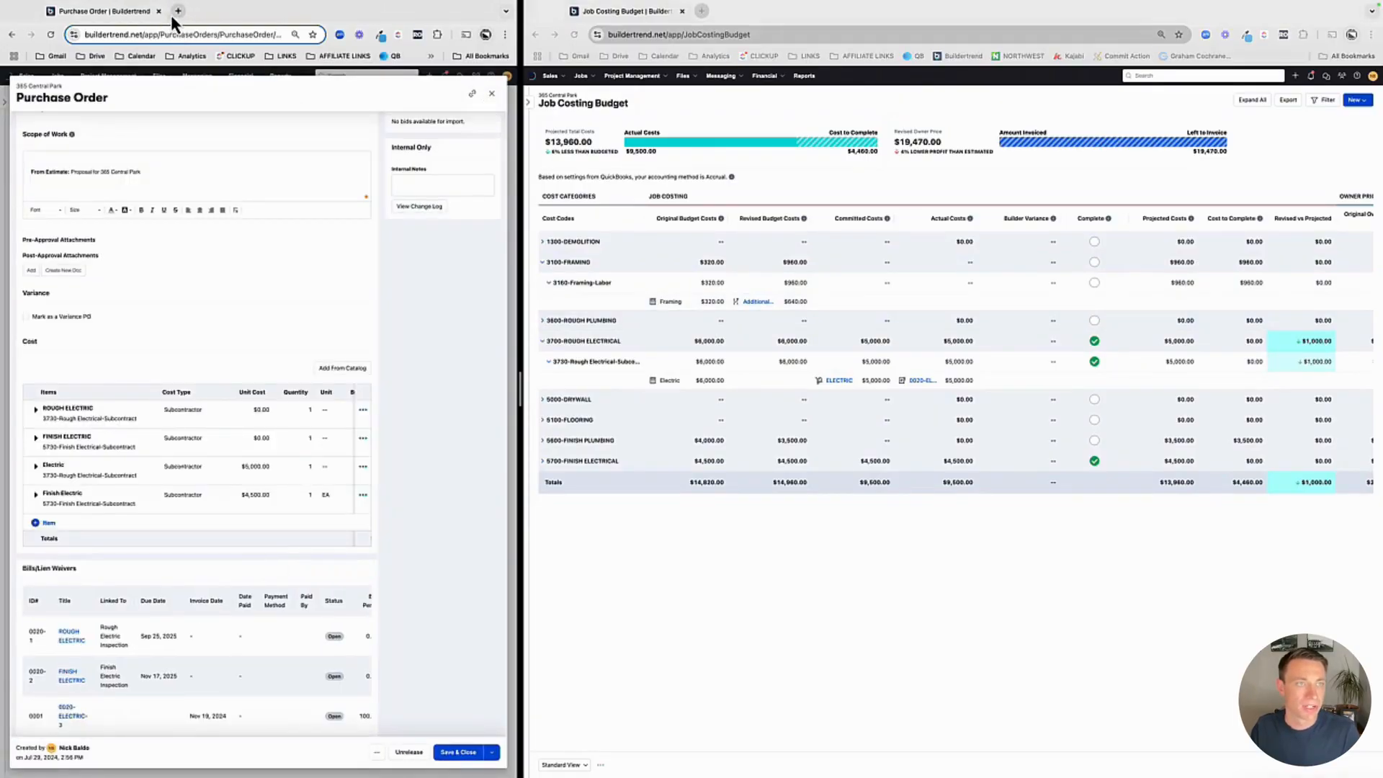
pyautogui.click(492, 94)
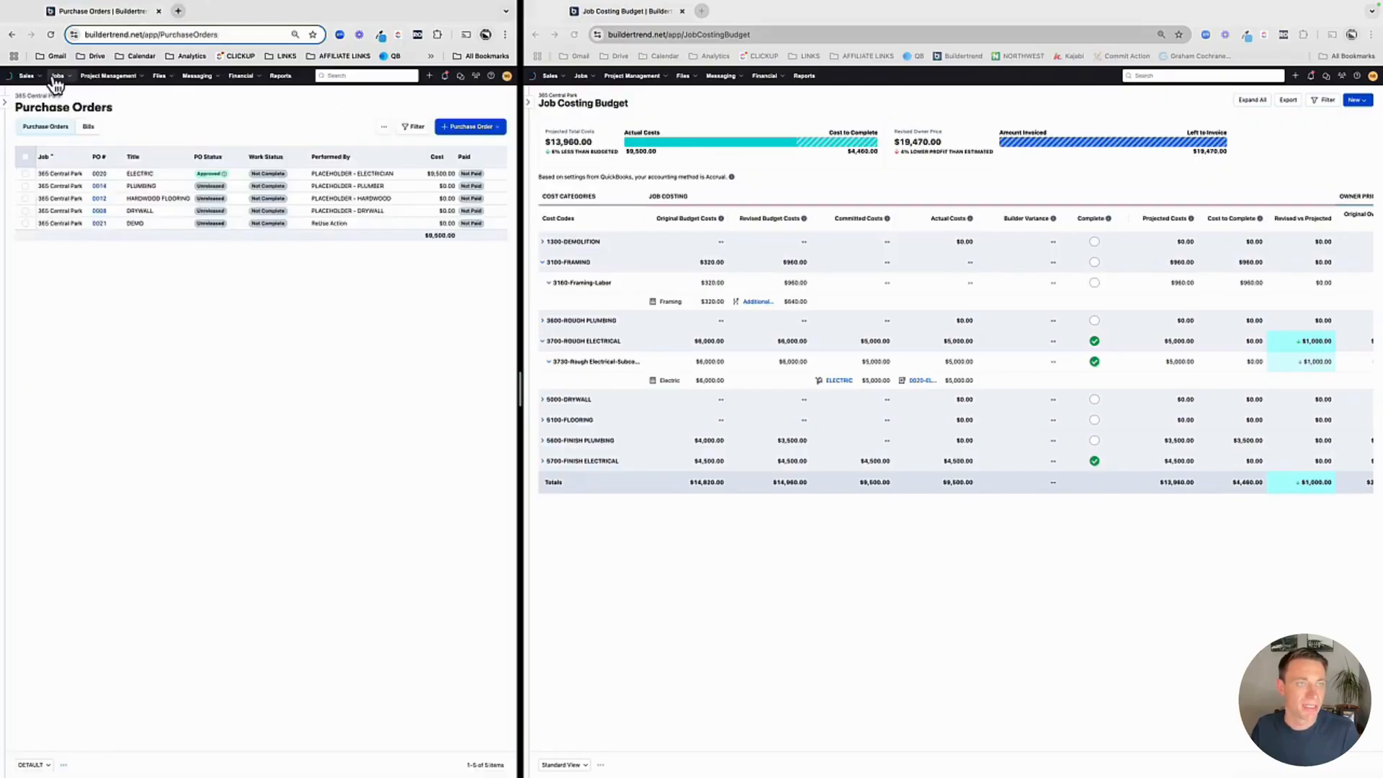
# Start recording a Time Clock shift for 365 Central Park on Nov 19, 2024, from 8:00 am to 4:00 pm
pyautogui.click(109, 76)
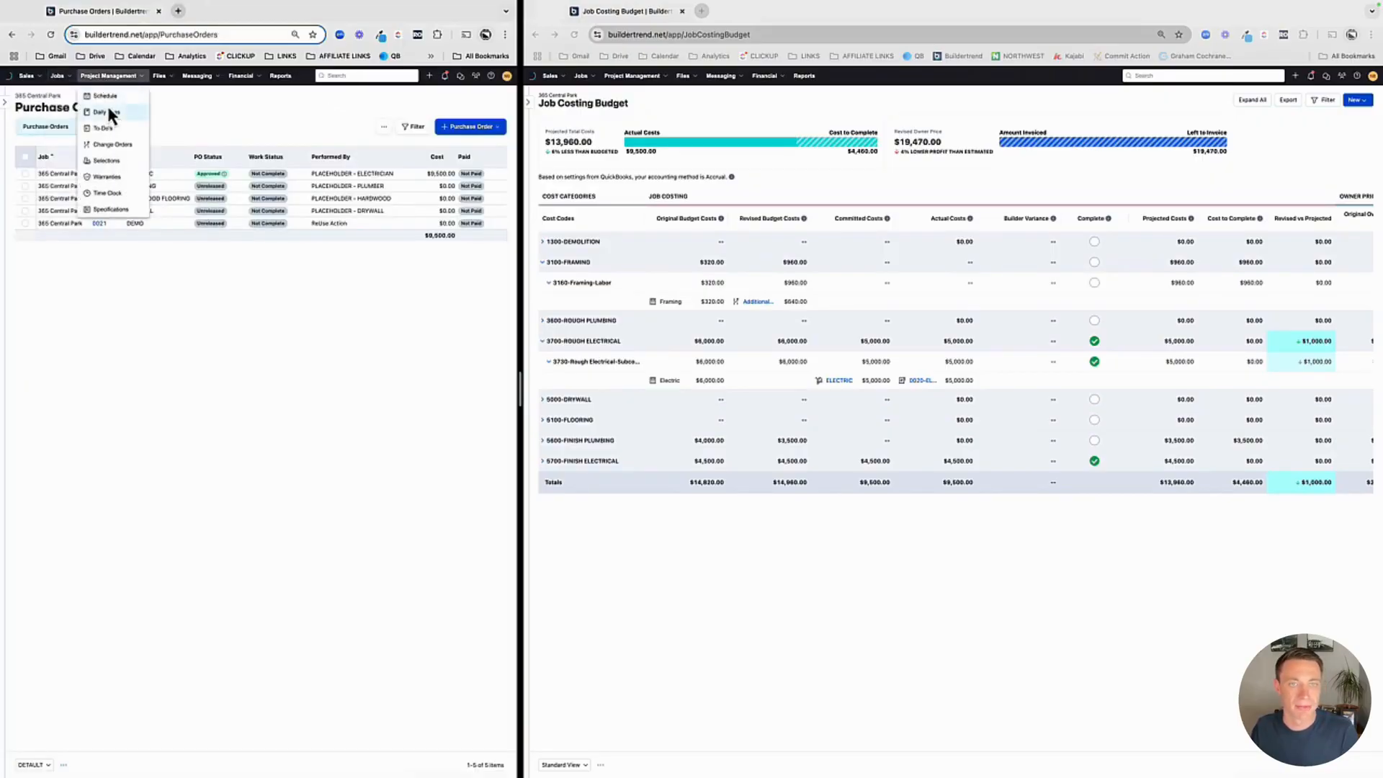
pyautogui.click(107, 195)
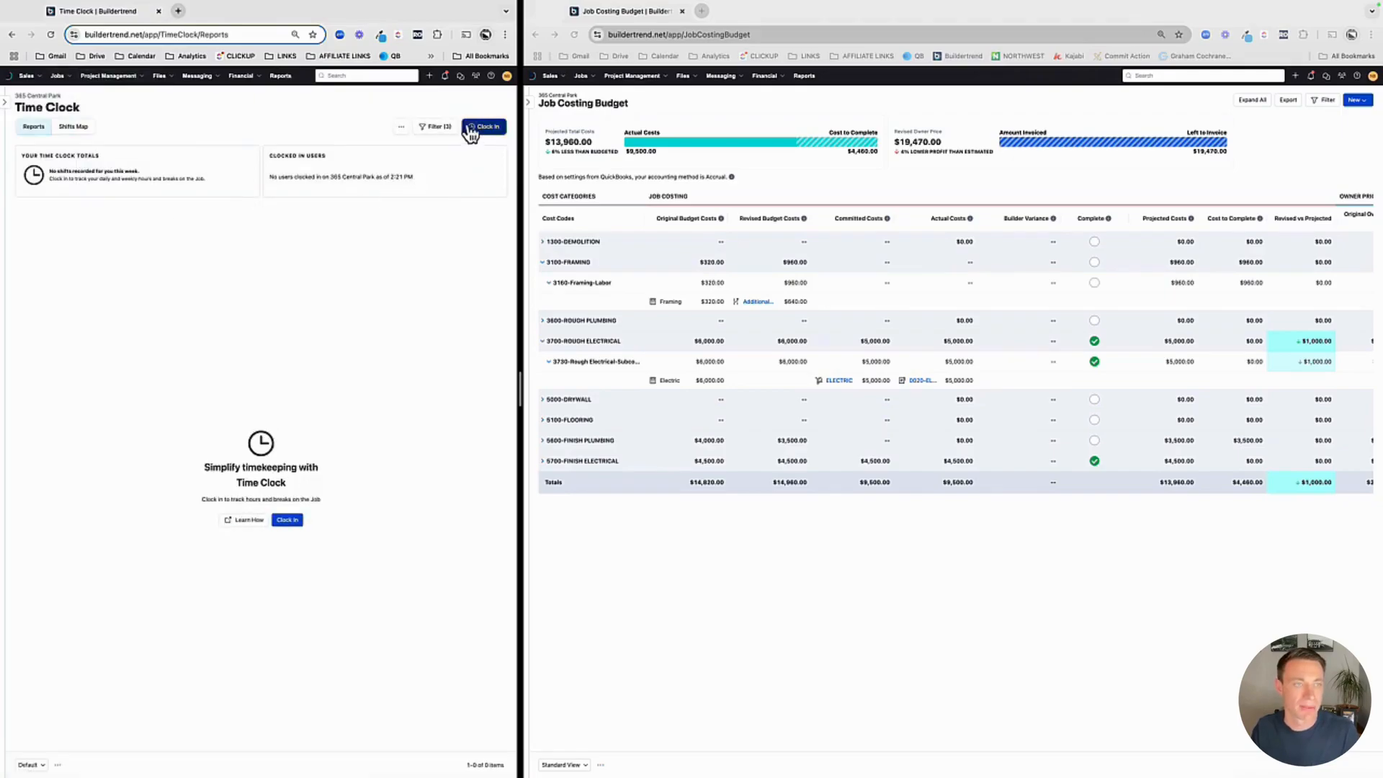
pyautogui.click(401, 126)
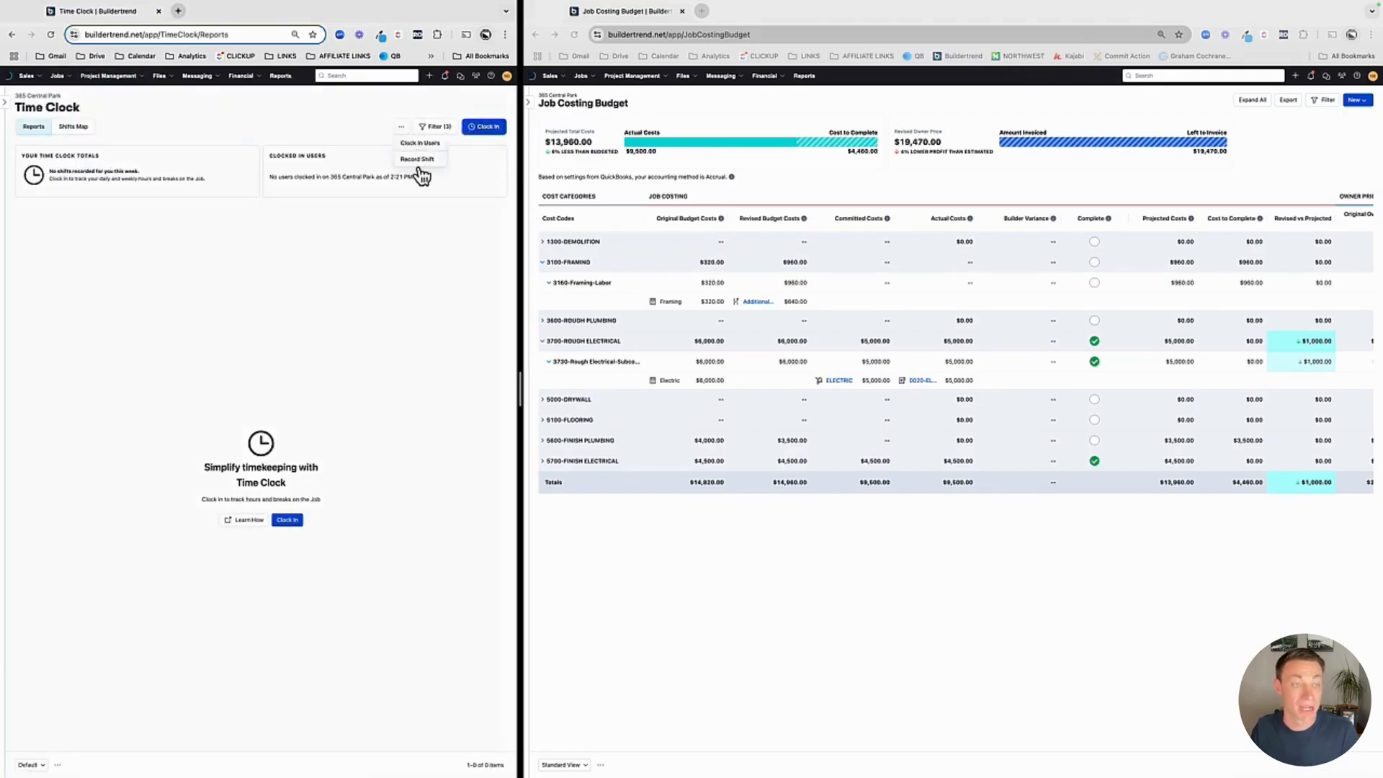
pyautogui.click(416, 169)
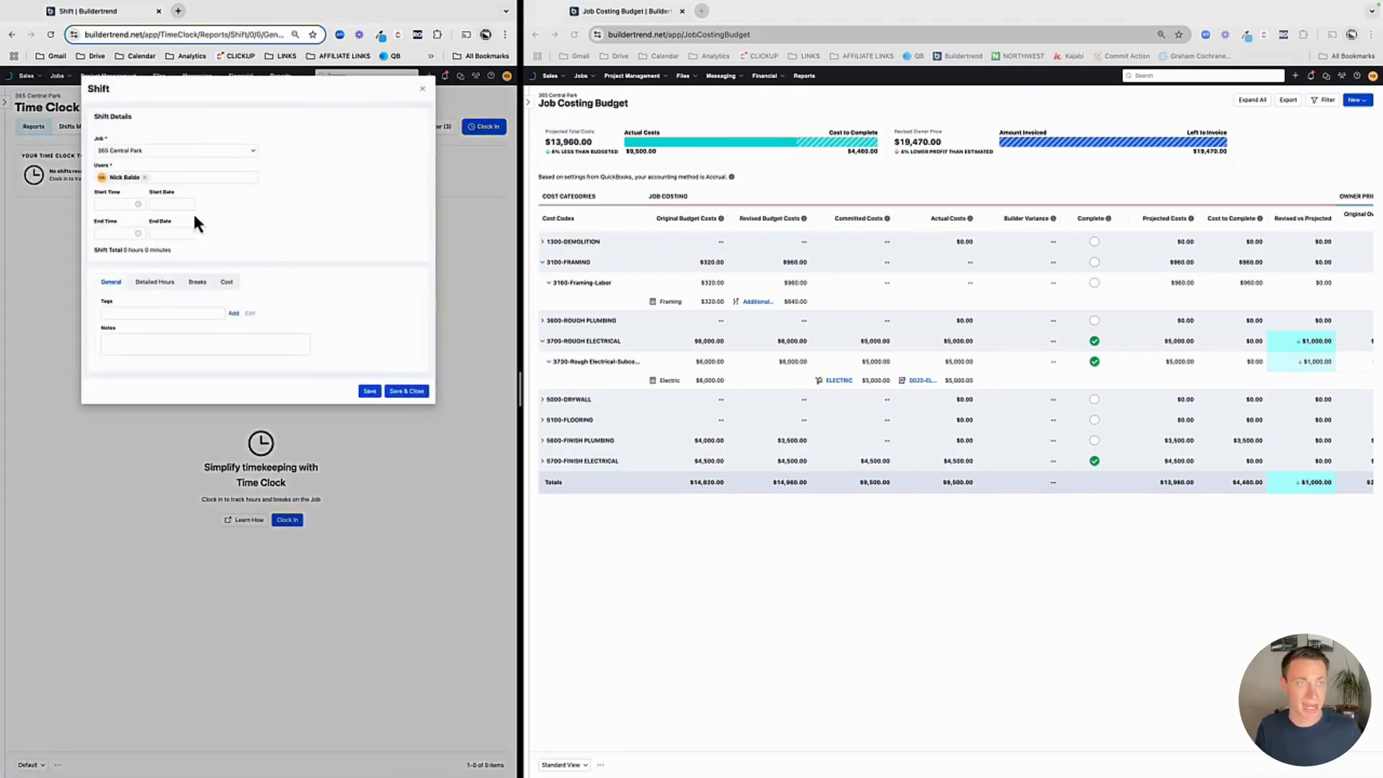
pyautogui.click(102, 204)
pyautogui.write('8:00 am')
pyautogui.press('Return')
pyautogui.press('Tab')
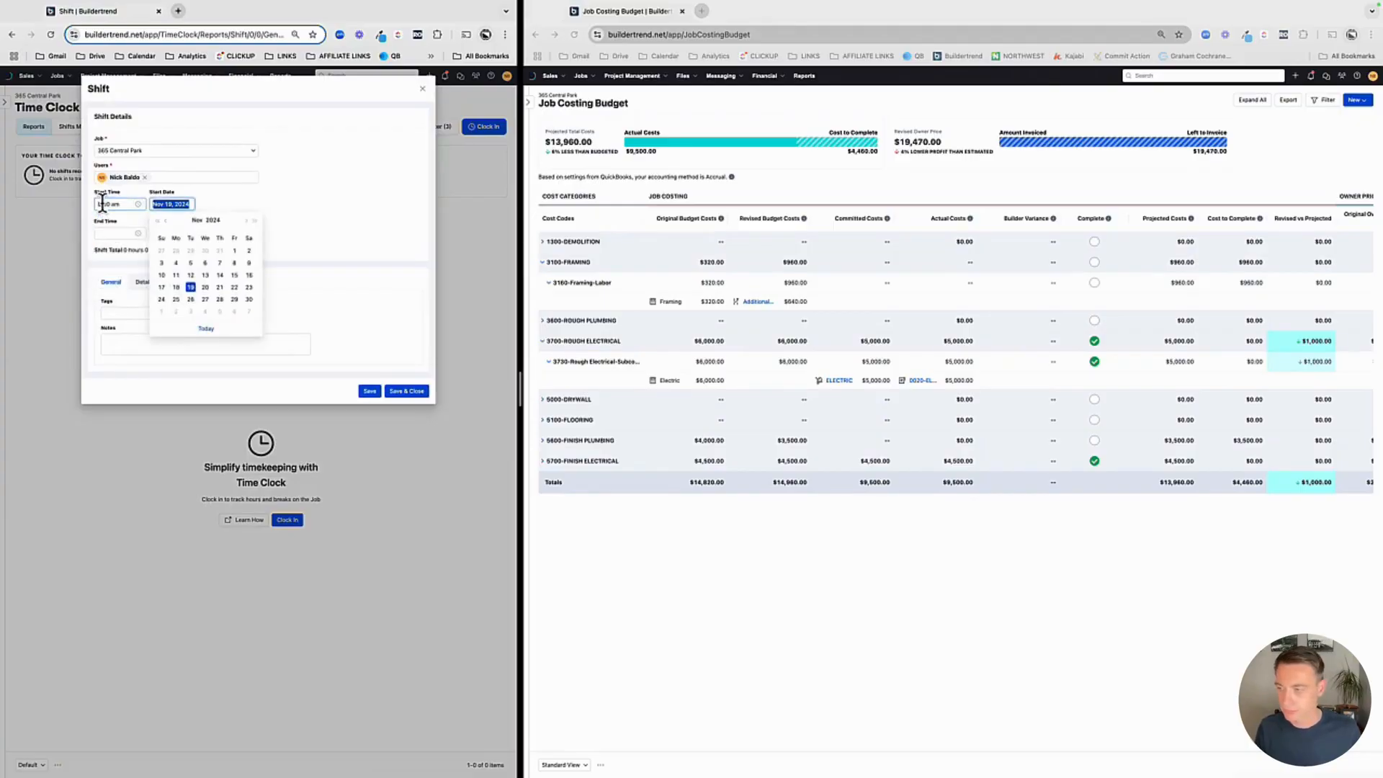
pyautogui.click(115, 234)
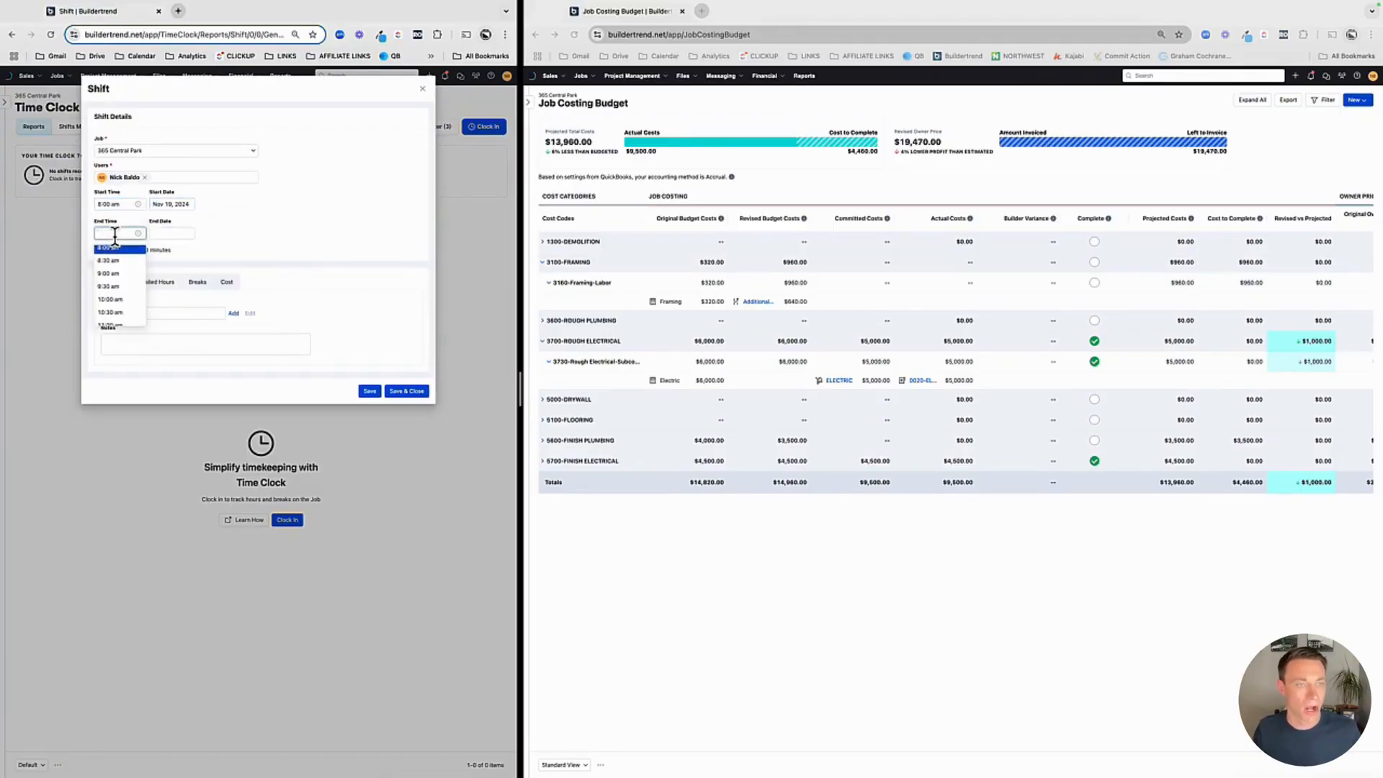
pyautogui.write('4pm')
pyautogui.press('Return')
pyautogui.doubleClick(271, 214)
# Assign the shift's cost to the 3160-Framing-Labor cost code
pyautogui.click(225, 282)
pyautogui.click(133, 313)
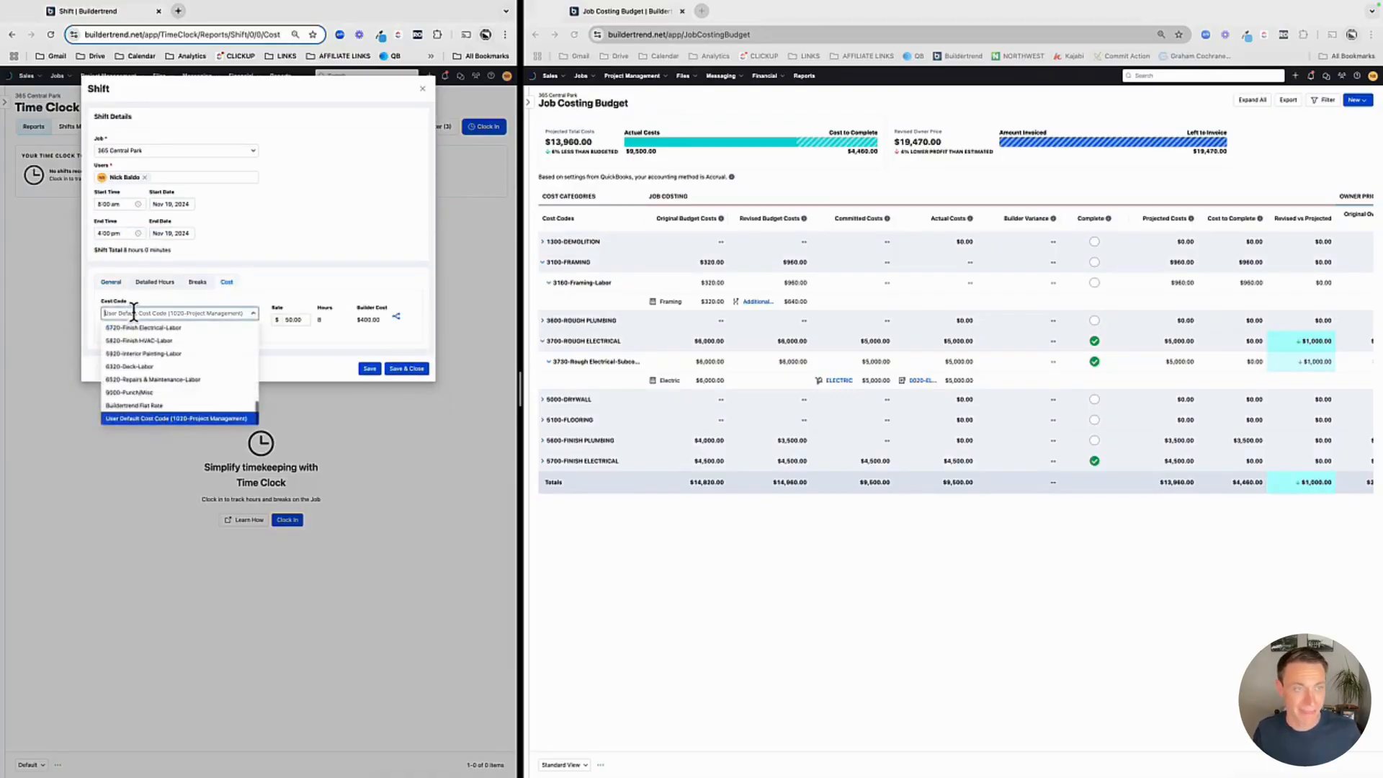
pyautogui.write('dem')
pyautogui.press('BackSpace')
pyautogui.press('BackSpace')
pyautogui.press('BackSpace')
pyautogui.write('framing')
pyautogui.click(149, 329)
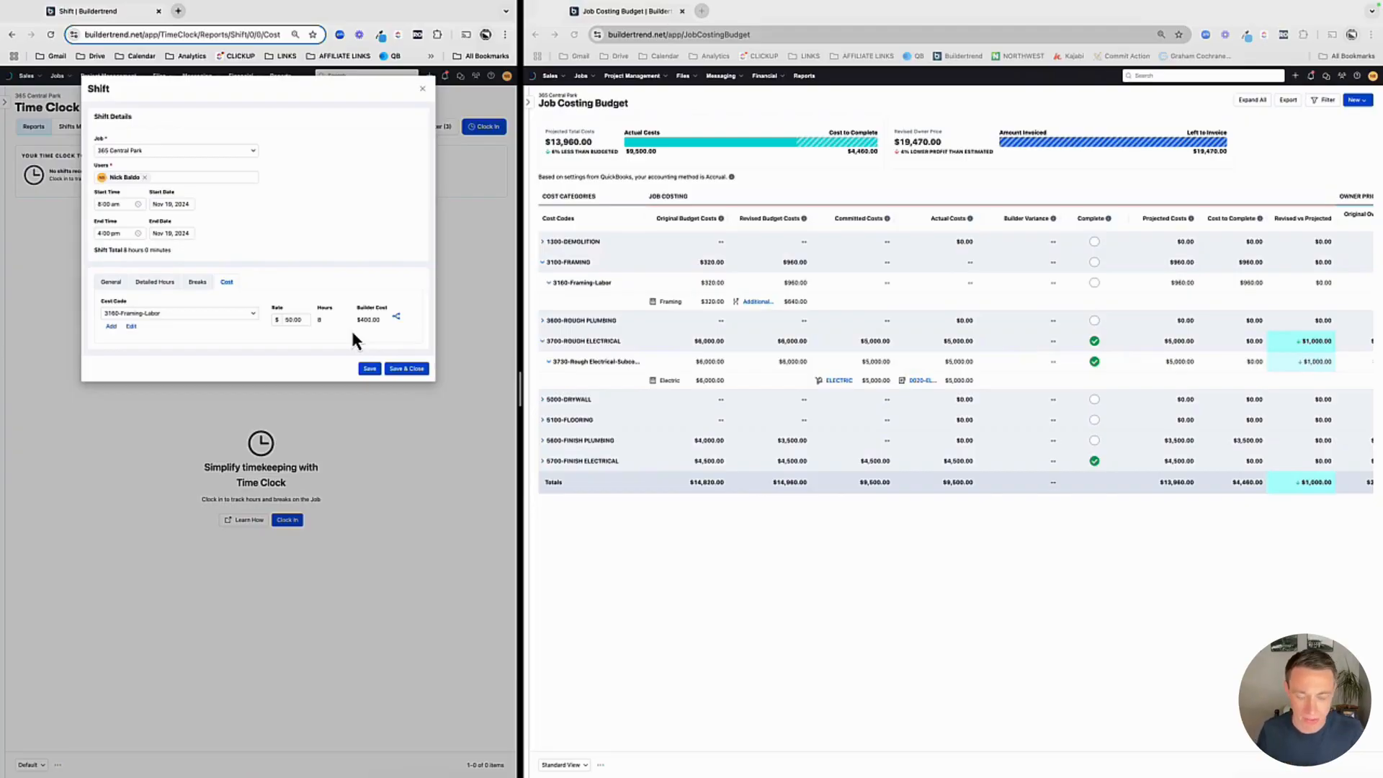
# Set the shift's labor rate to $40.00, save and close the shift, and reload the job costing budget
pyautogui.click(283, 318)
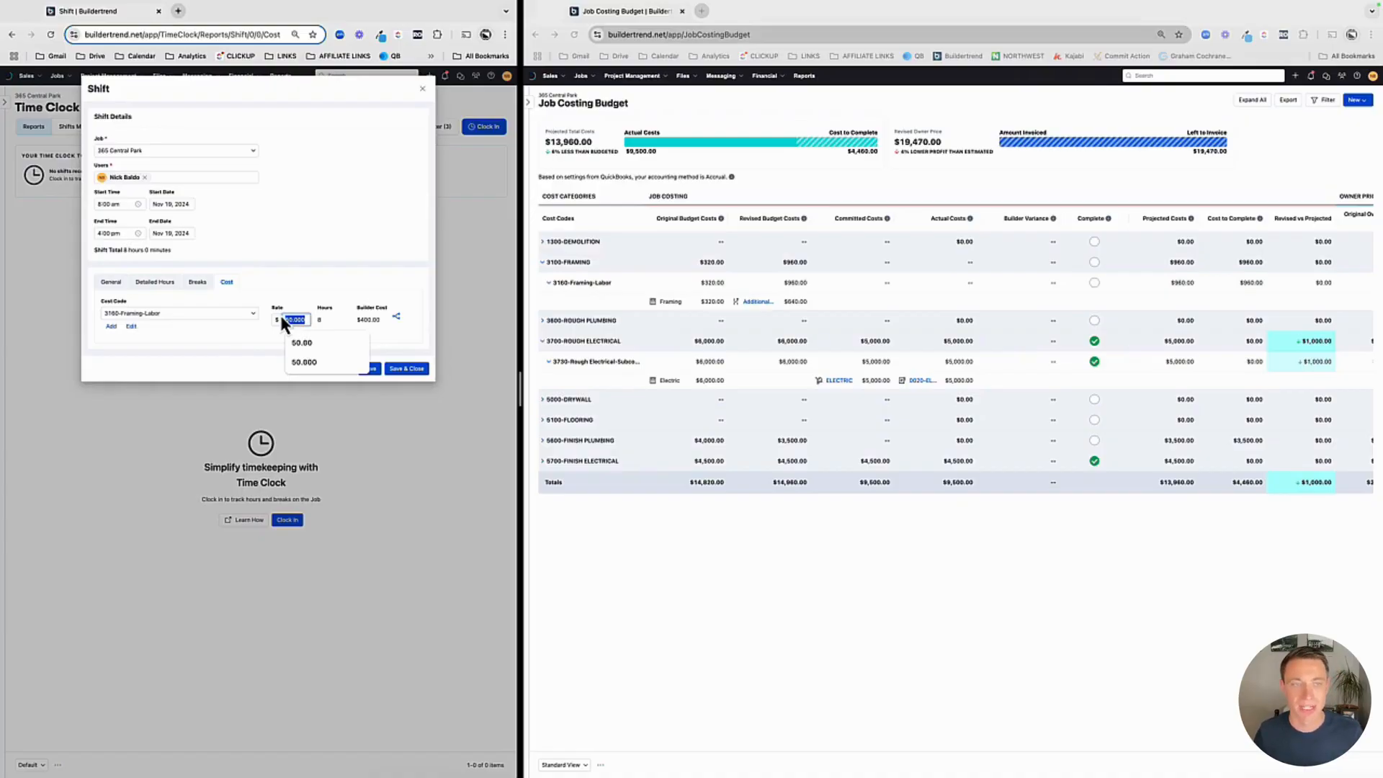
pyautogui.write('40')
pyautogui.click(316, 233)
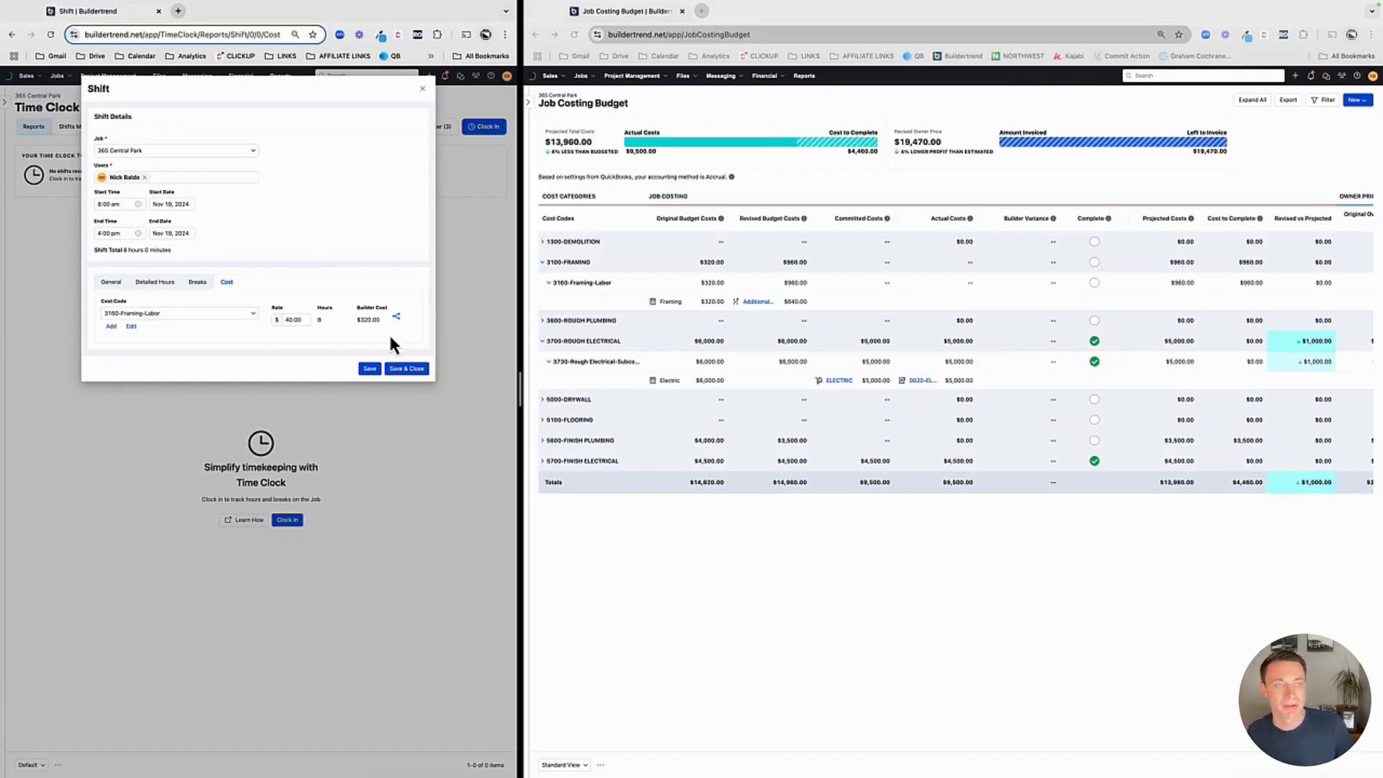
pyautogui.click(407, 369)
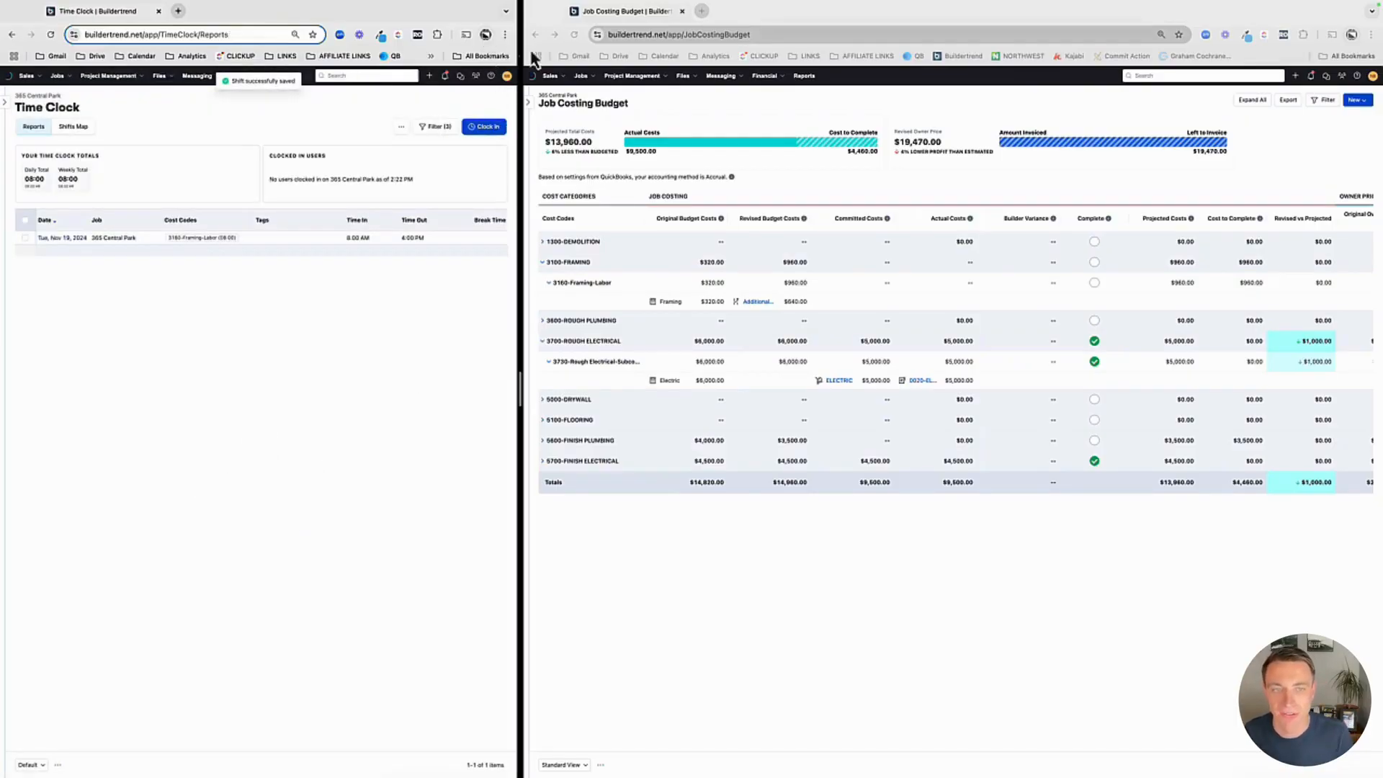
pyautogui.click(576, 36)
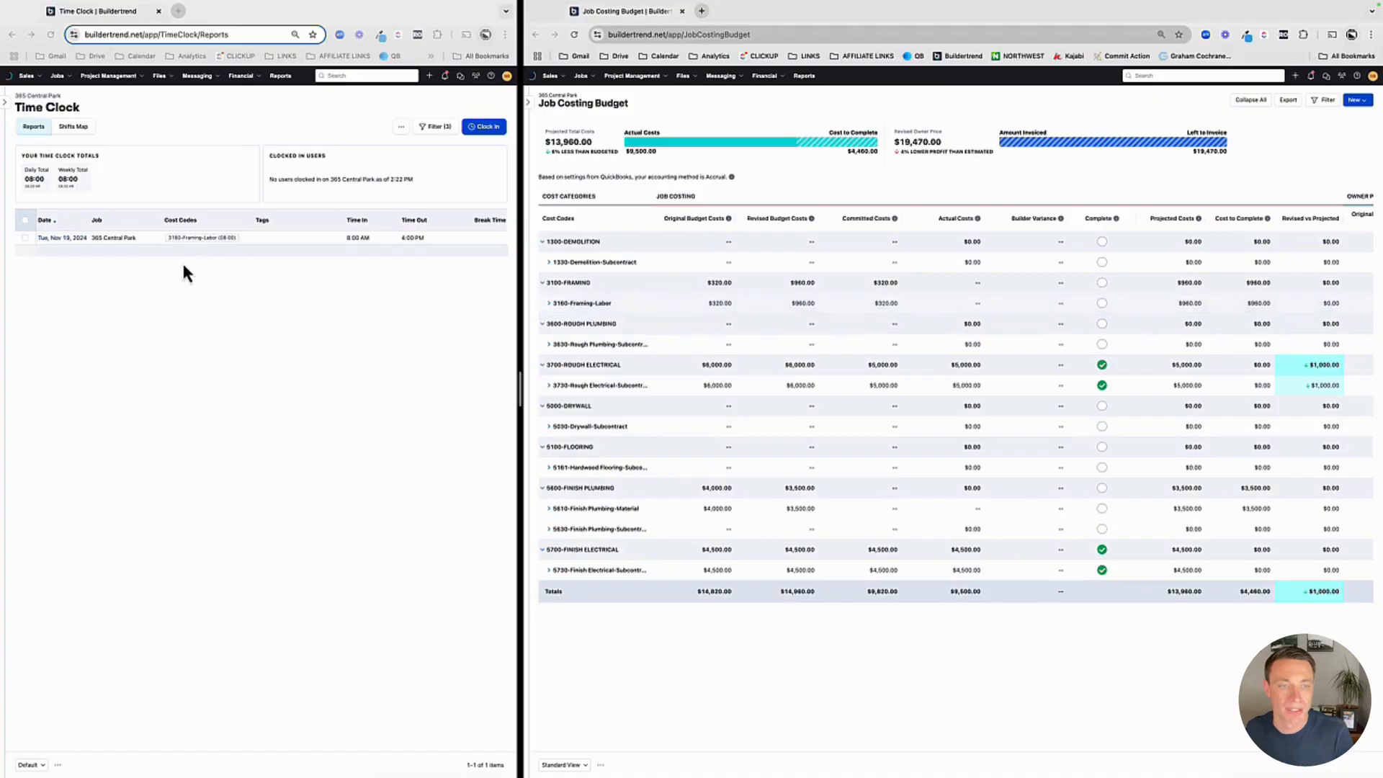
# Reopen the recorded shift, save and approve it, then reload the job costing budget and check the framing labor costs
pyautogui.click(54, 237)
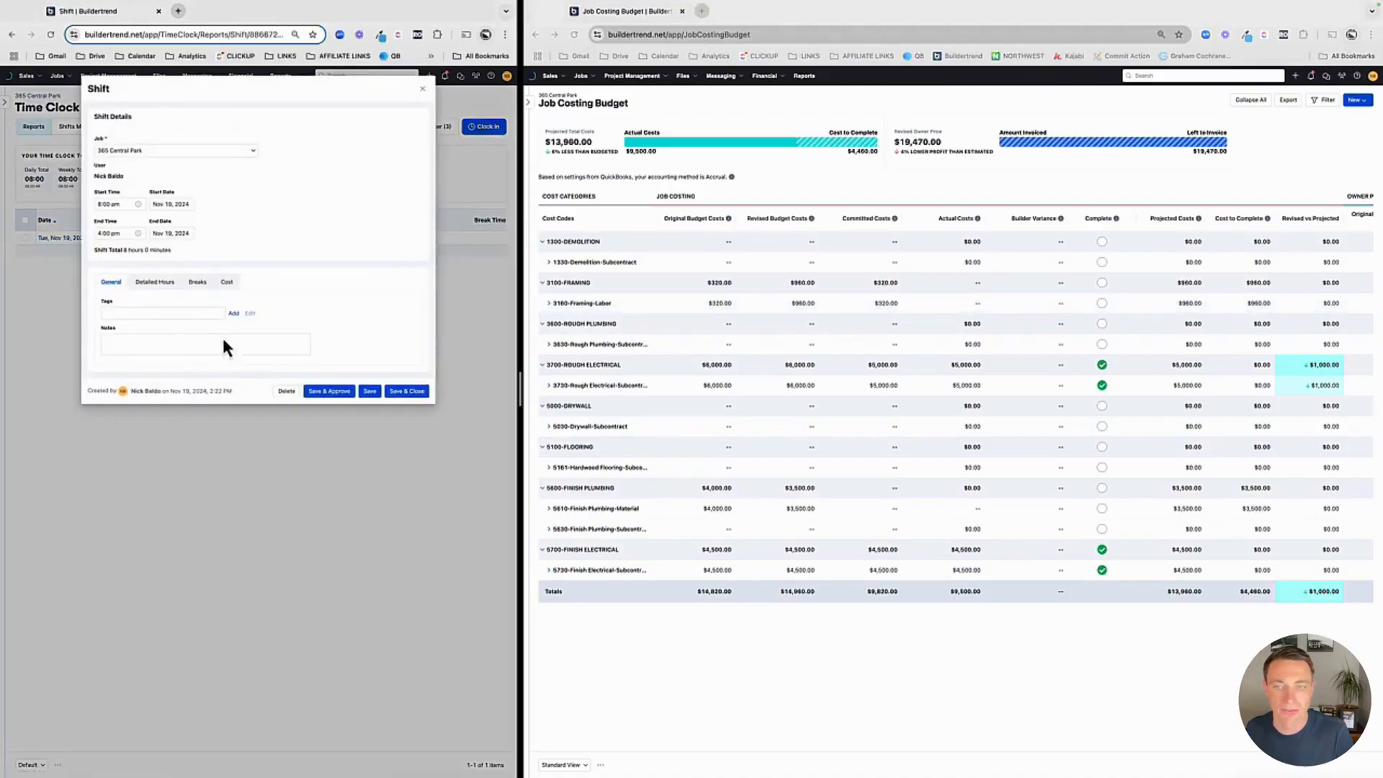
pyautogui.click(338, 398)
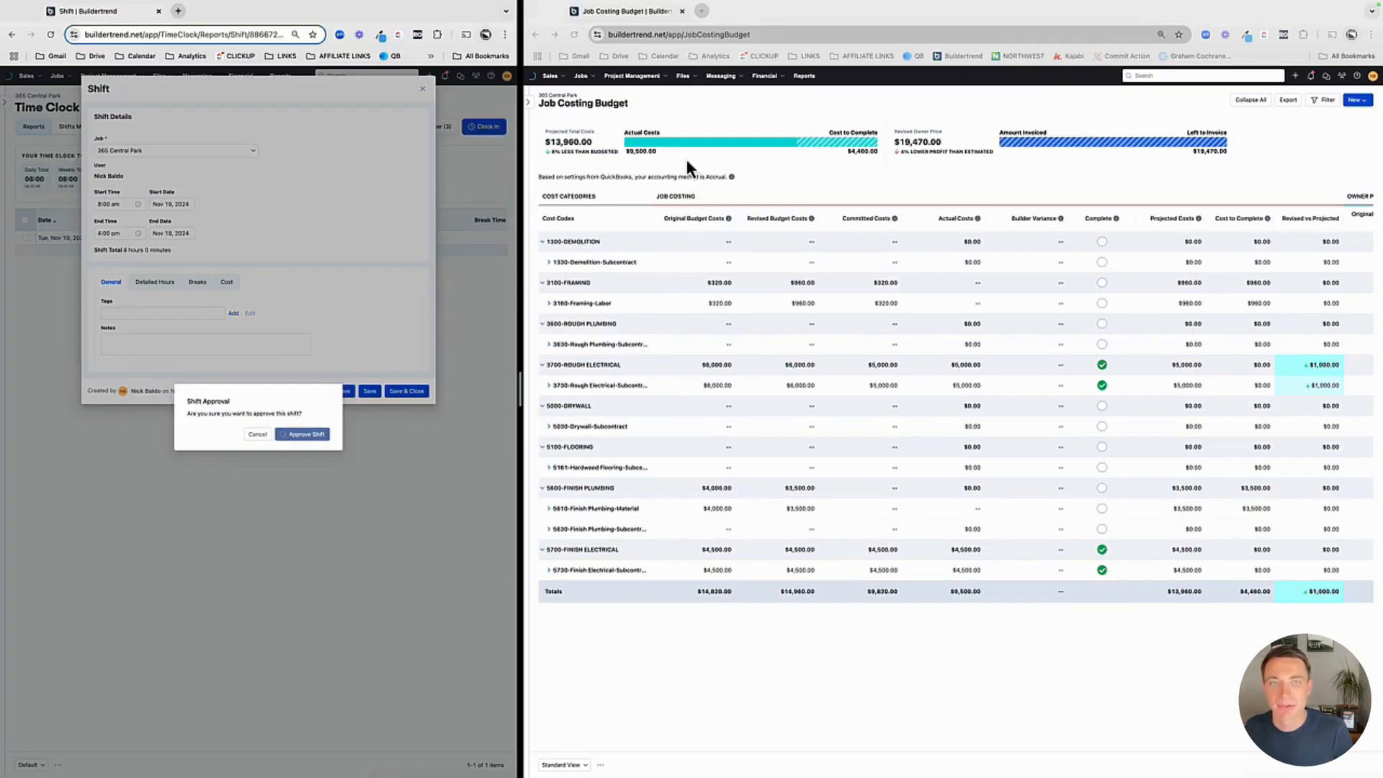
pyautogui.scroll(-1, 686, 167)
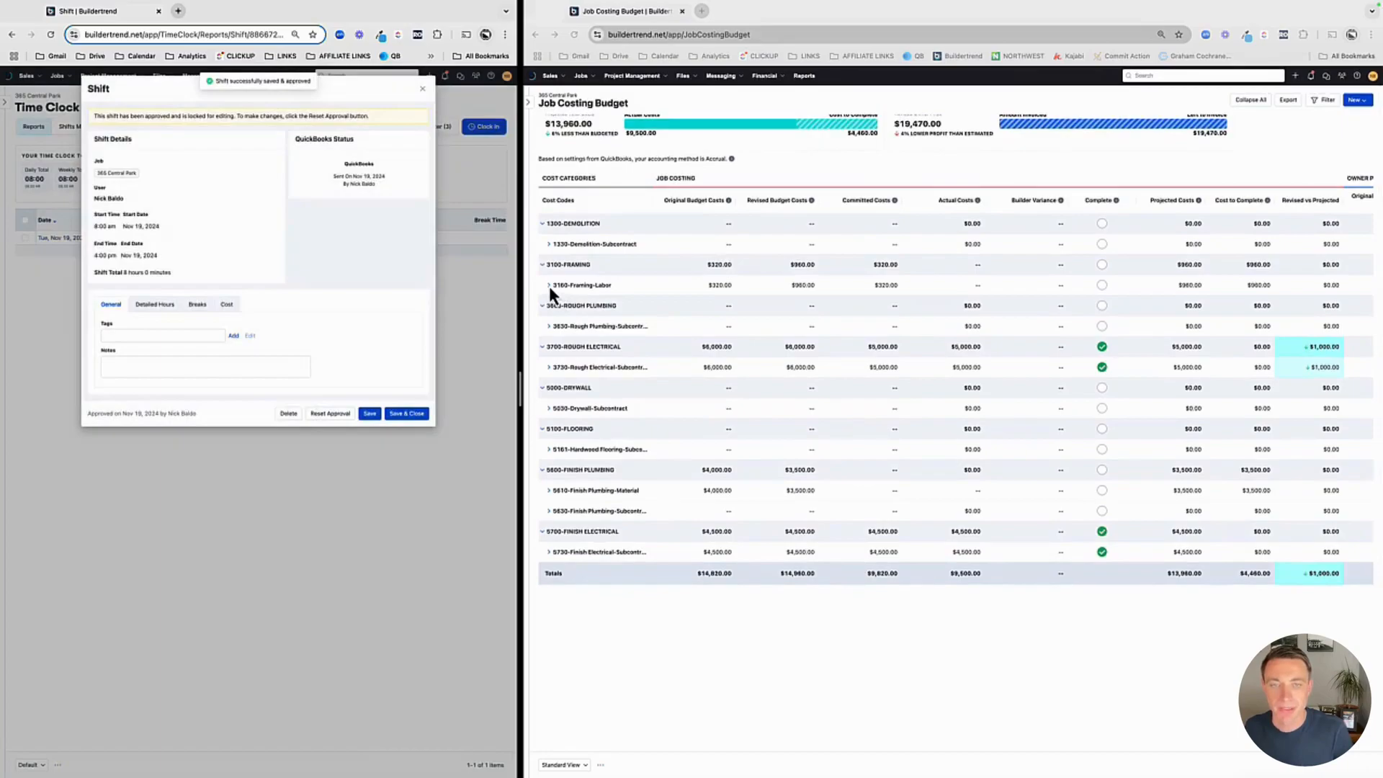
pyautogui.click(574, 34)
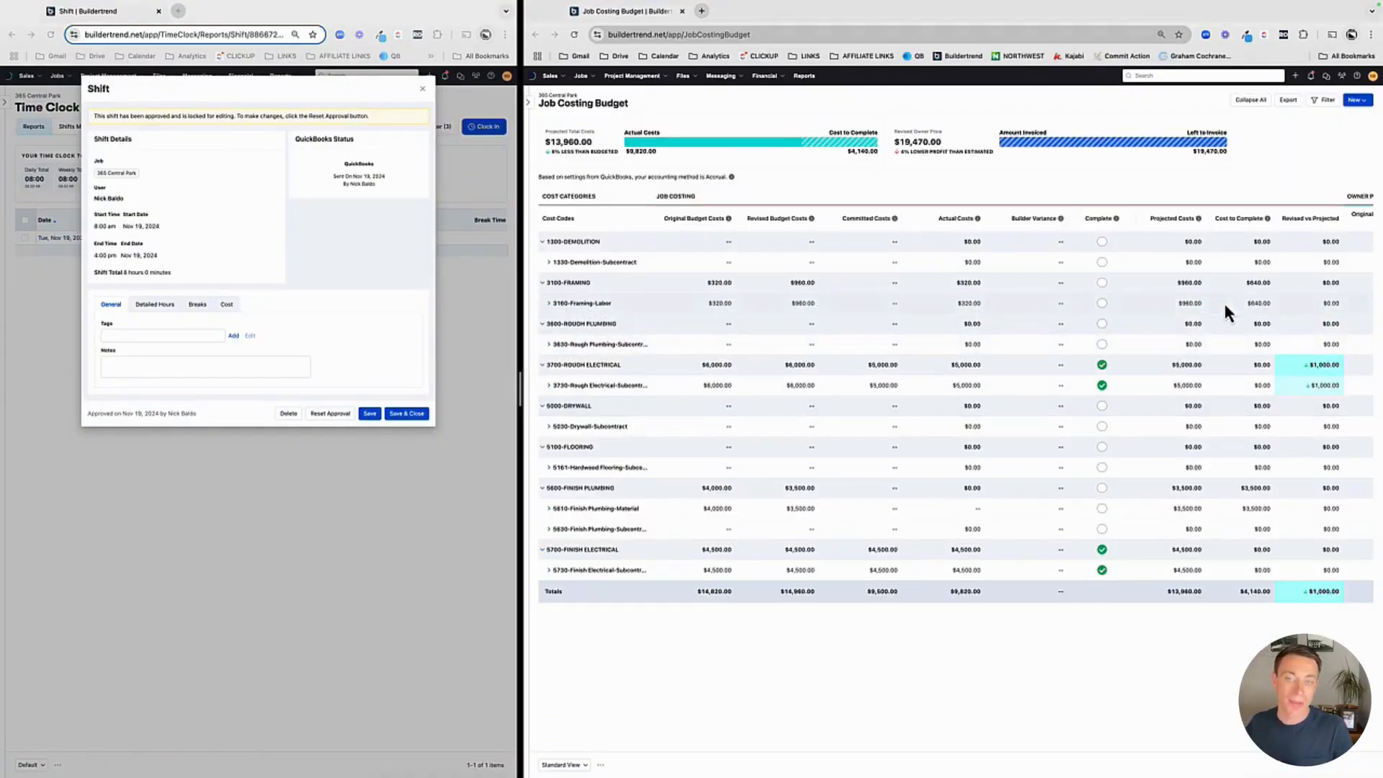
pyautogui.hscroll(2, 1226, 303)
pyautogui.hscroll(5, 1226, 302)
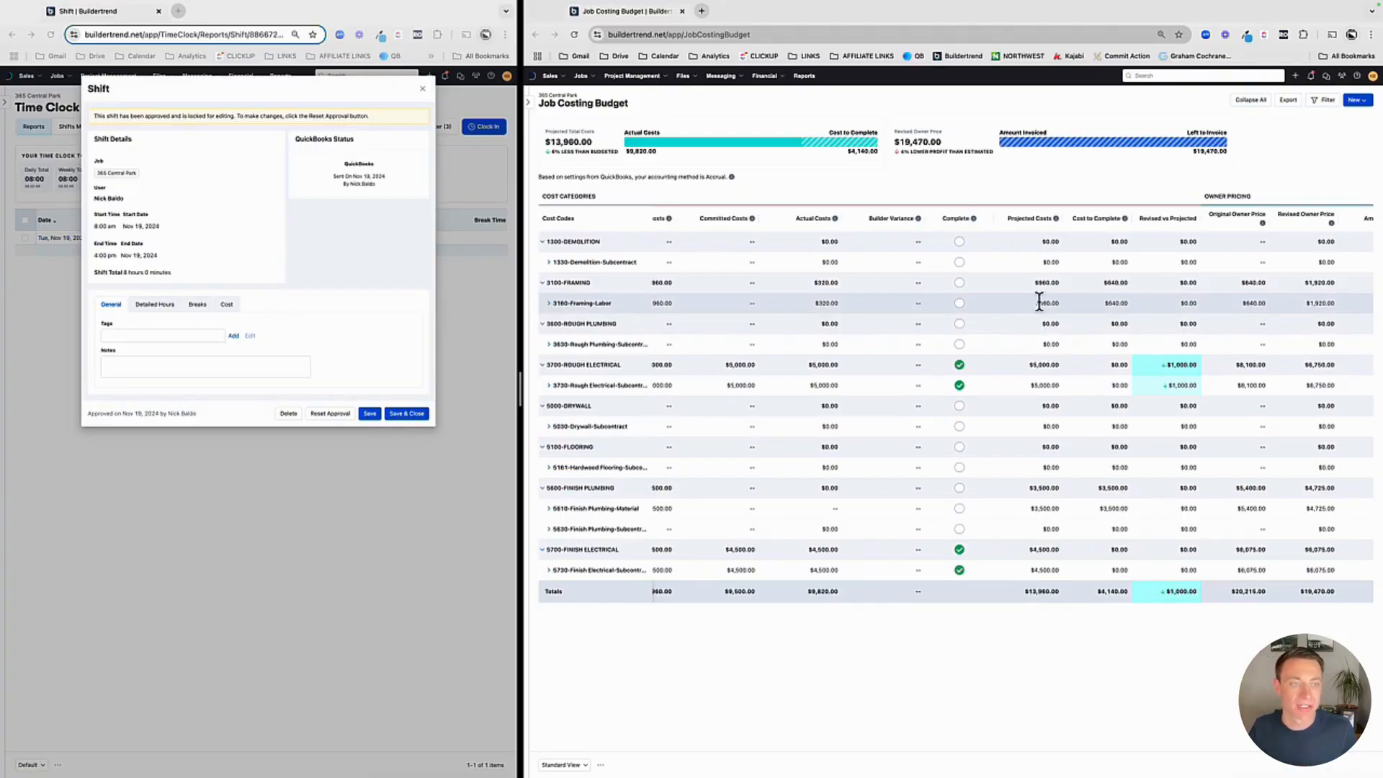
# Reset the approval of the framing labor shift and confirm the reset
pyautogui.click(373, 232)
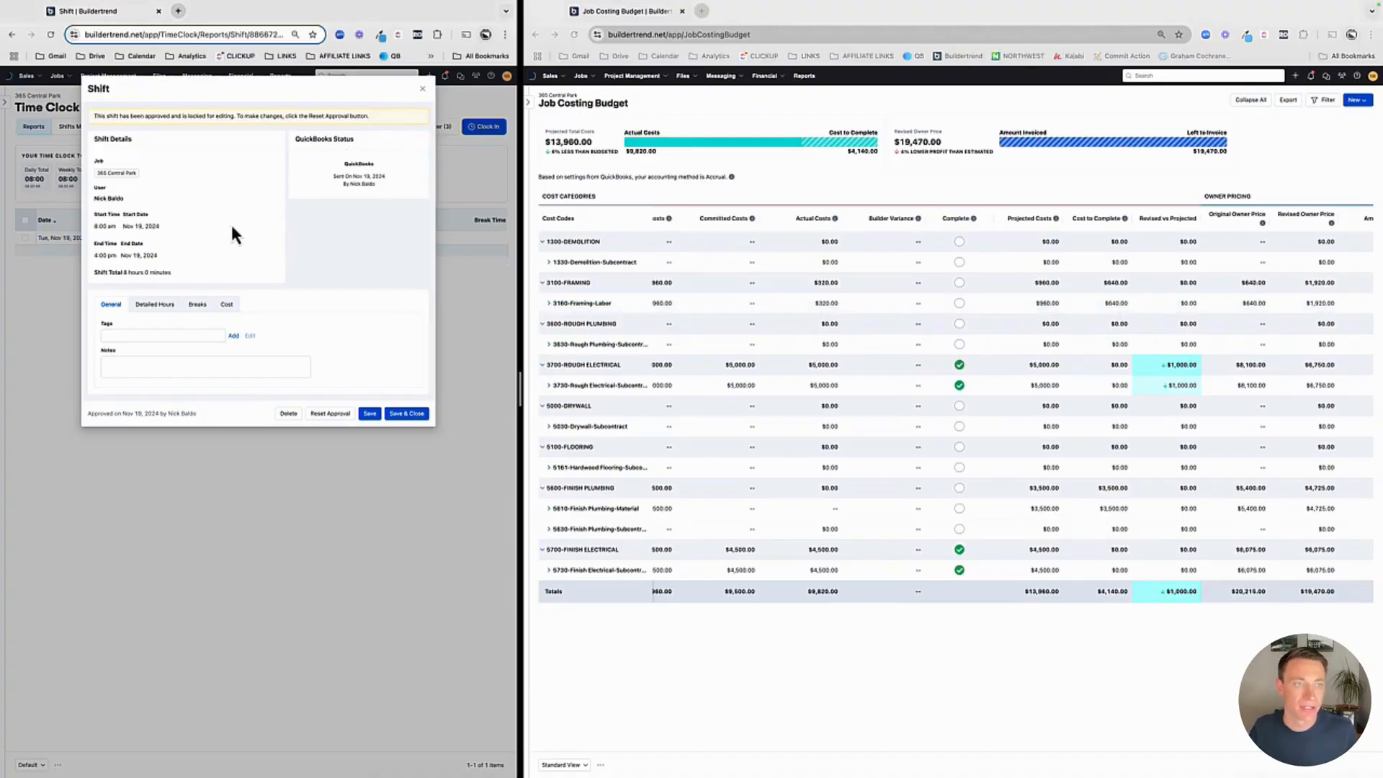
pyautogui.click(330, 414)
pyautogui.click(304, 433)
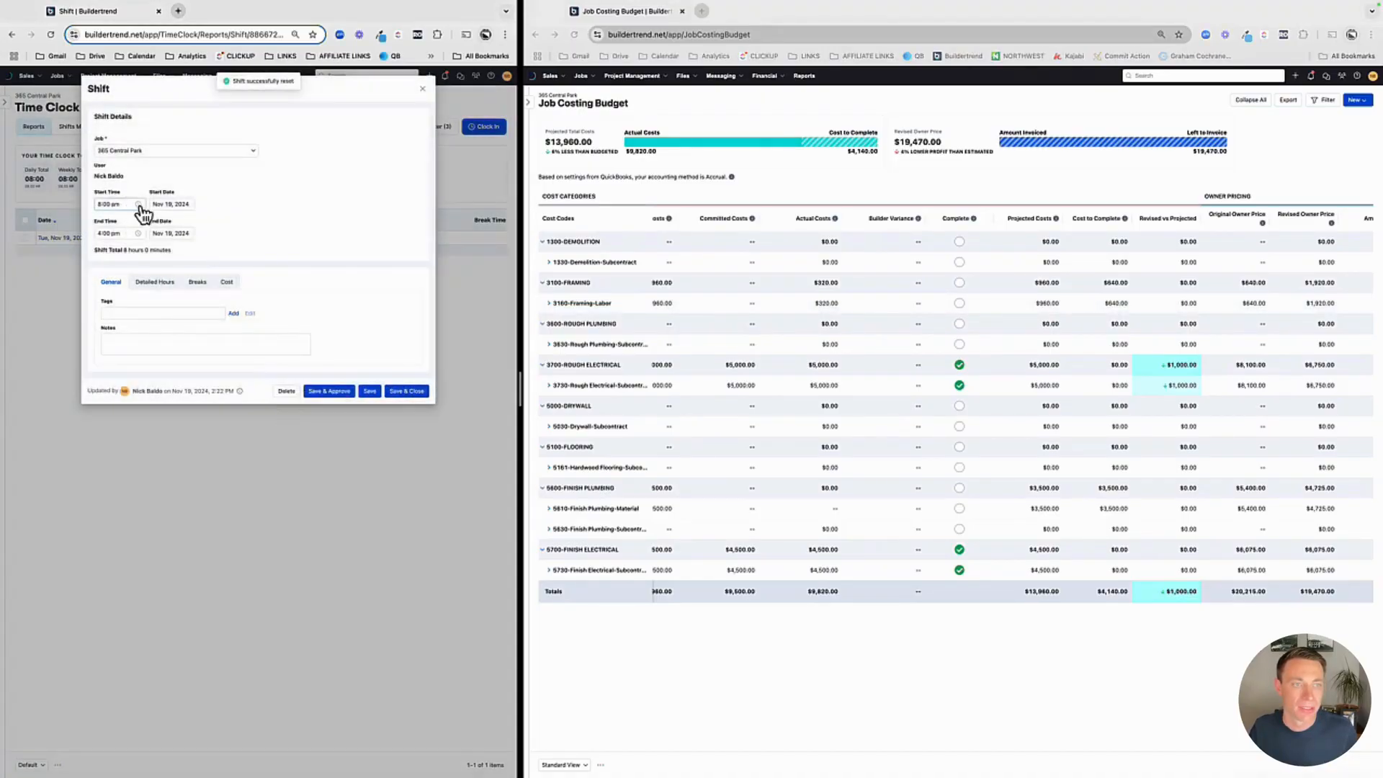
# Set the shift's start date to Nov 14, 2024, save and close it, and reload the job costing budget
pyautogui.click(162, 204)
pyautogui.click(227, 284)
pyautogui.click(288, 195)
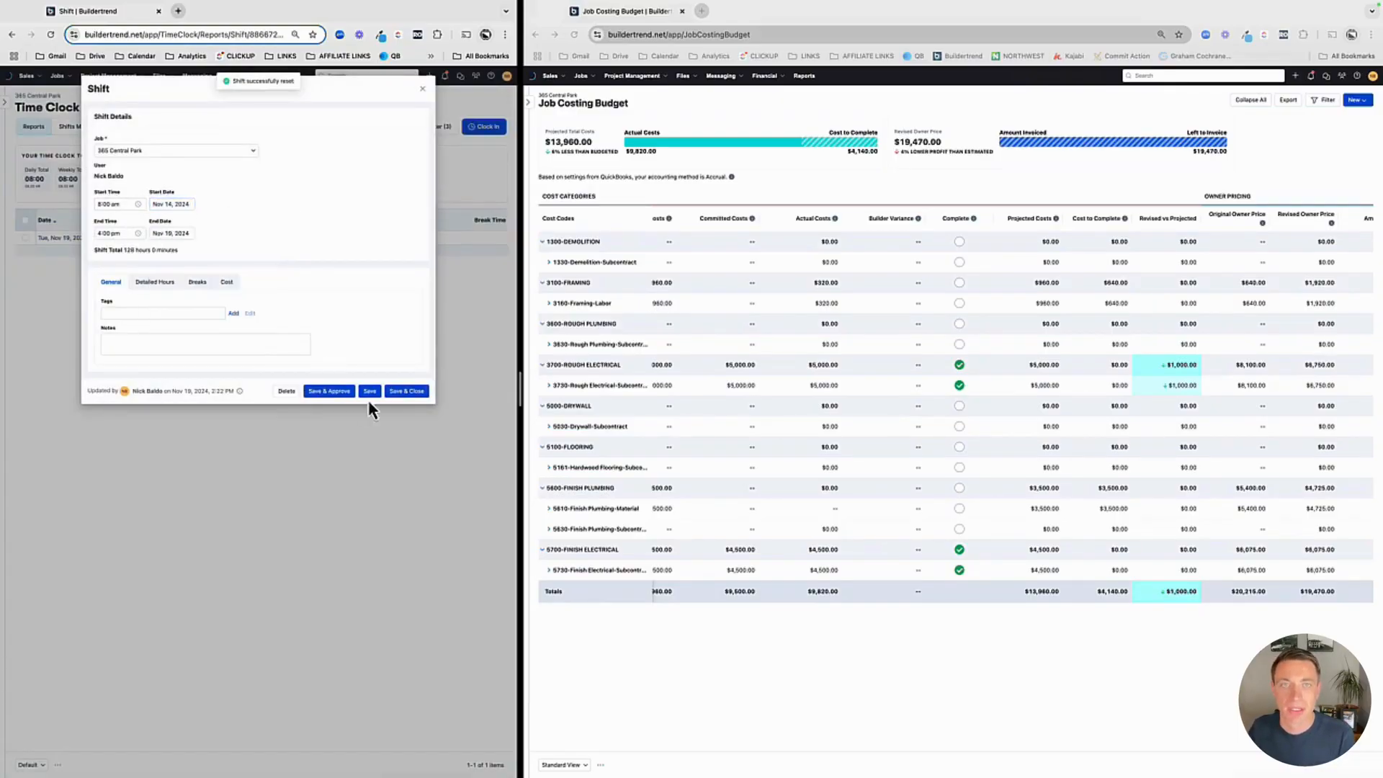
pyautogui.click(425, 394)
pyautogui.click(867, 711)
pyautogui.click(576, 36)
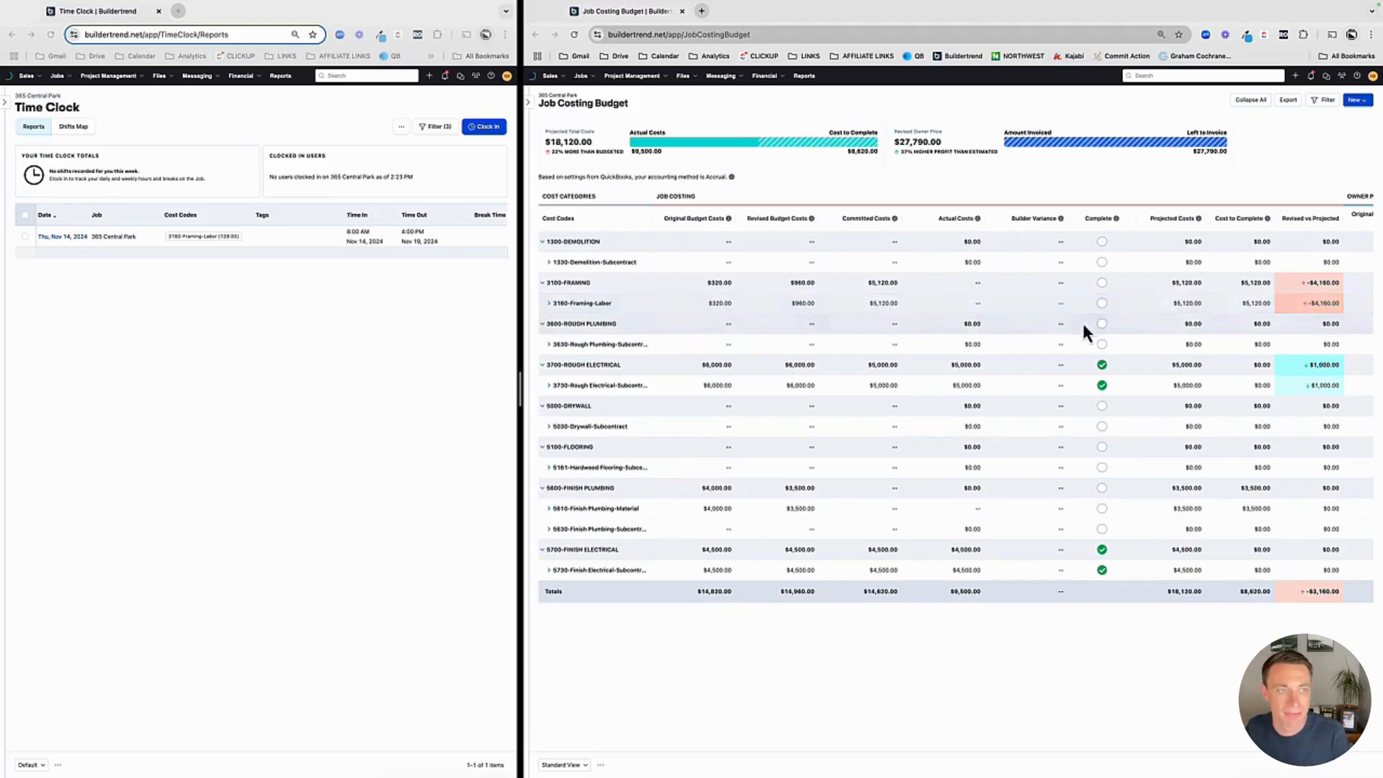
# Reopen the Nov 14, 2024 framing labor shift, save and approve it, and reload the job costing budget
pyautogui.click(53, 238)
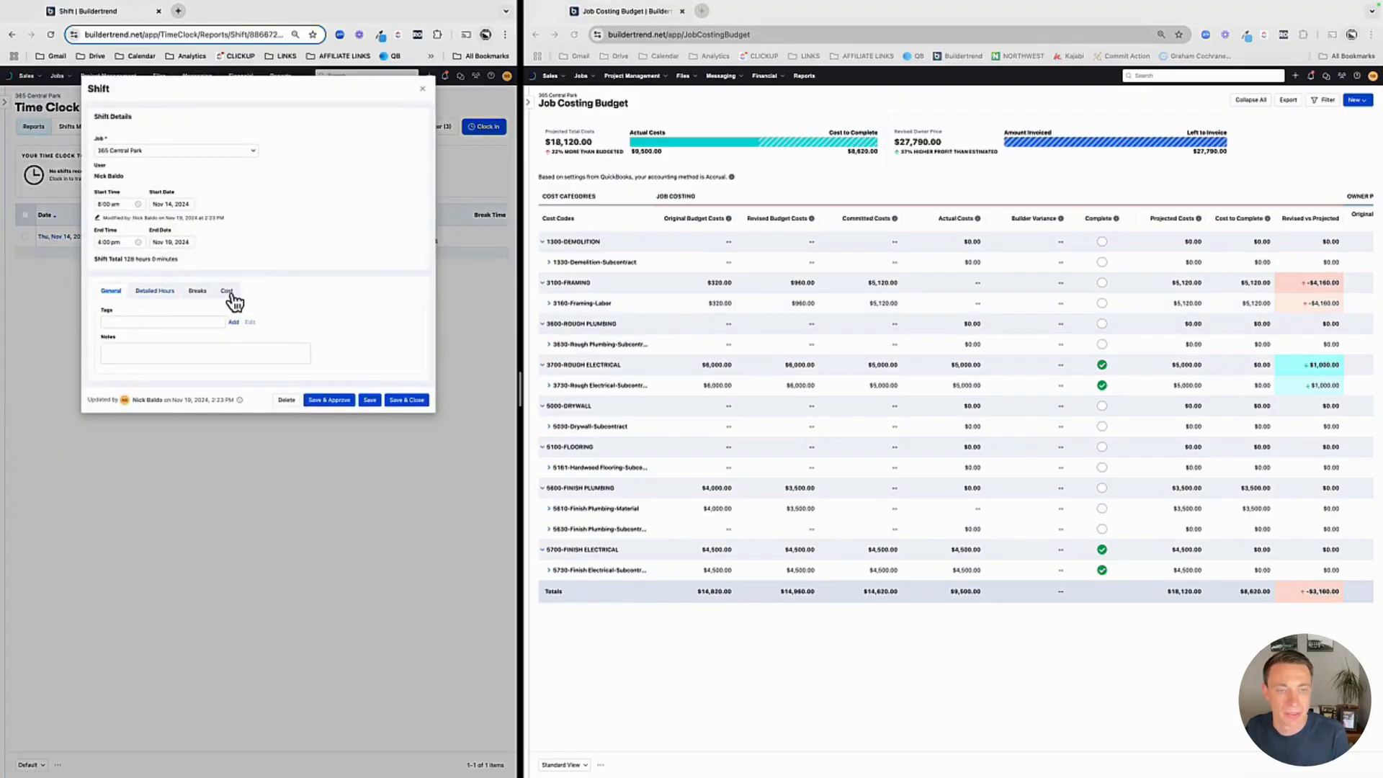
pyautogui.click(328, 408)
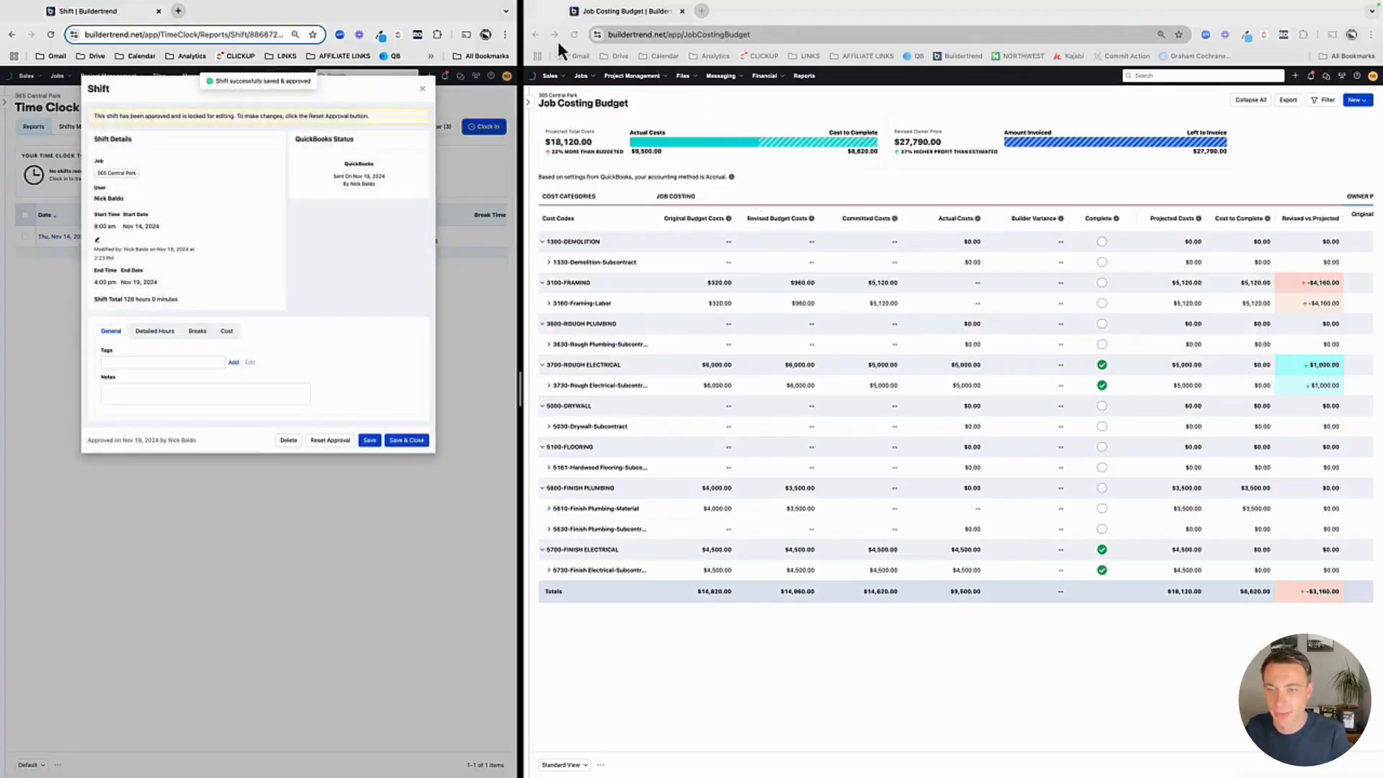
pyautogui.click(573, 35)
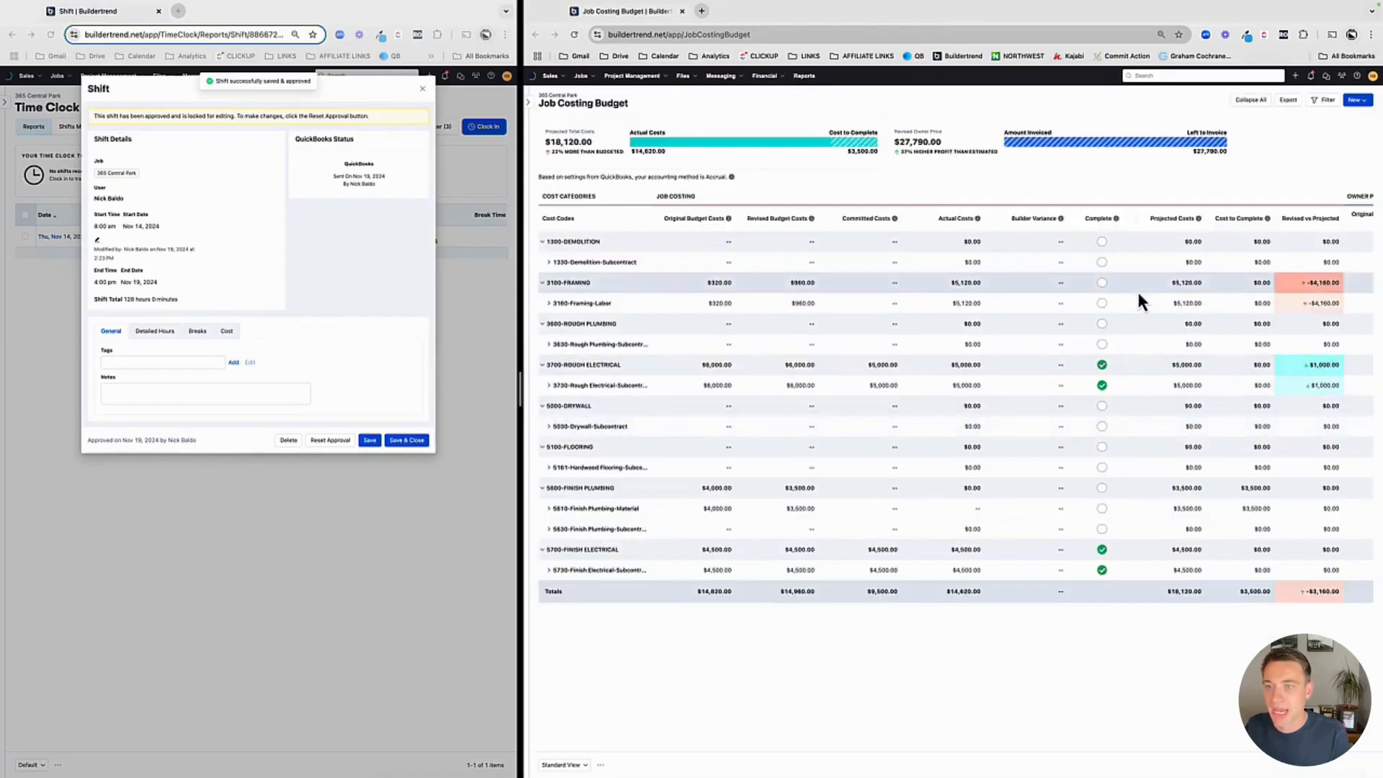
# Mark the whole 3100-Framing cost category as complete in the job costing budget
pyautogui.hscroll(3, 1125, 295)
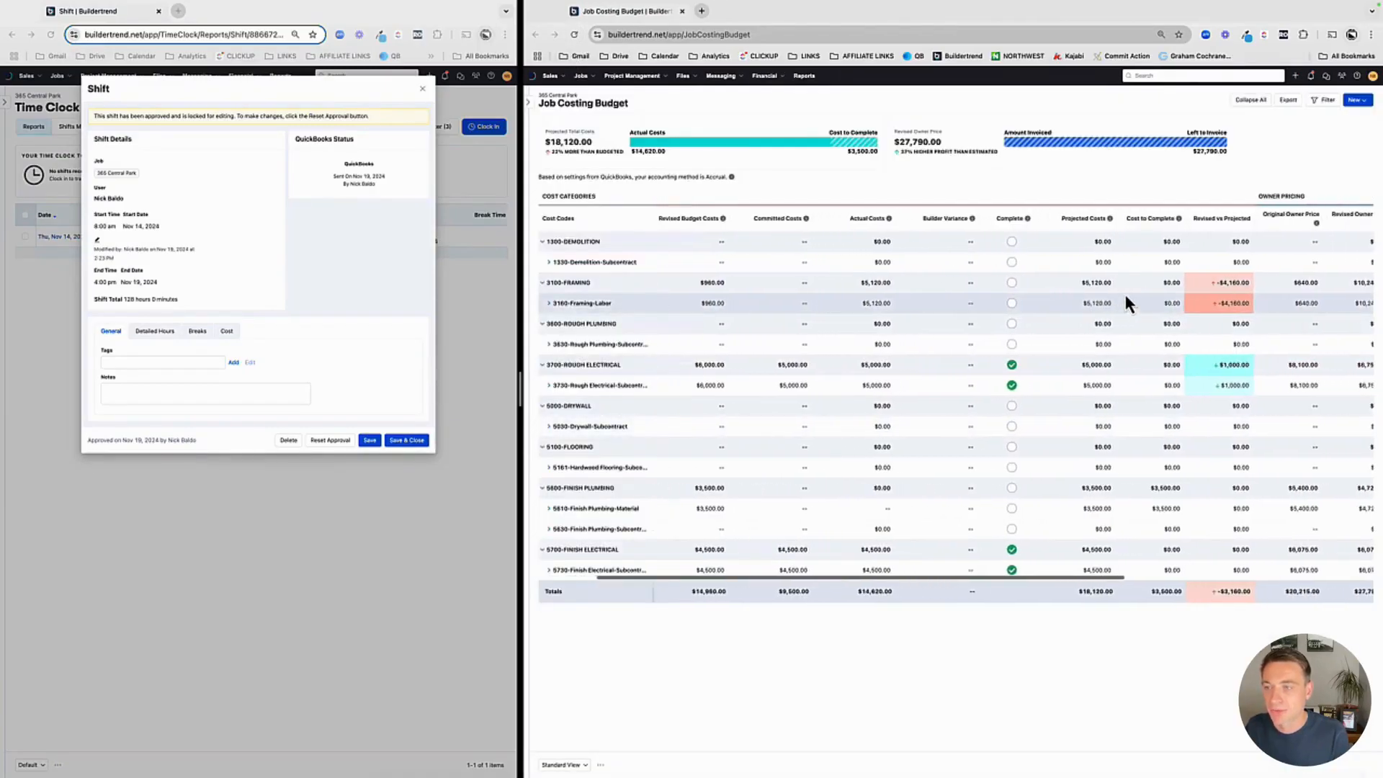
pyautogui.click(1012, 284)
pyautogui.hscroll(2, 1144, 296)
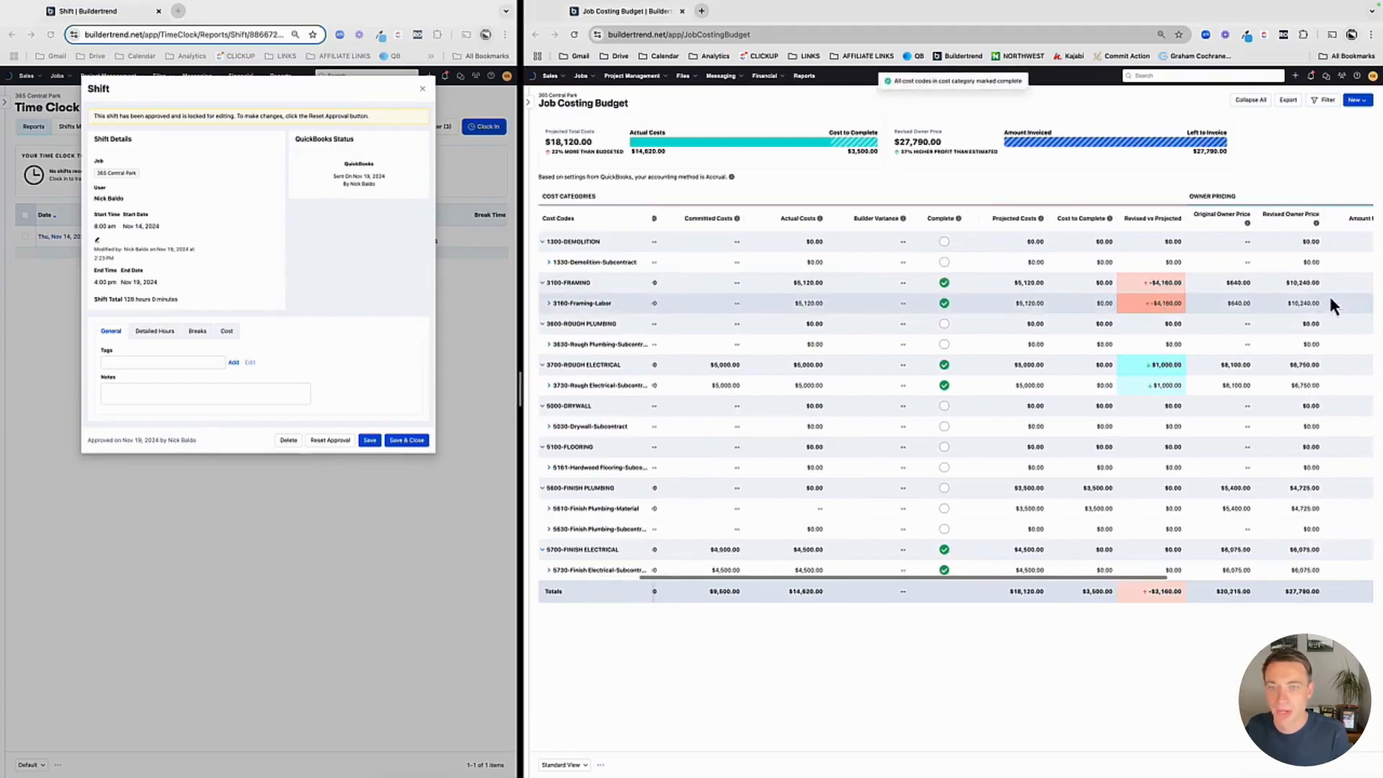
# Expand the 3160-Framing-Labor cost code and compare its budgeted, actual and projected costs with the owner pricing and remaining-to-invoice amounts
pyautogui.click(550, 304)
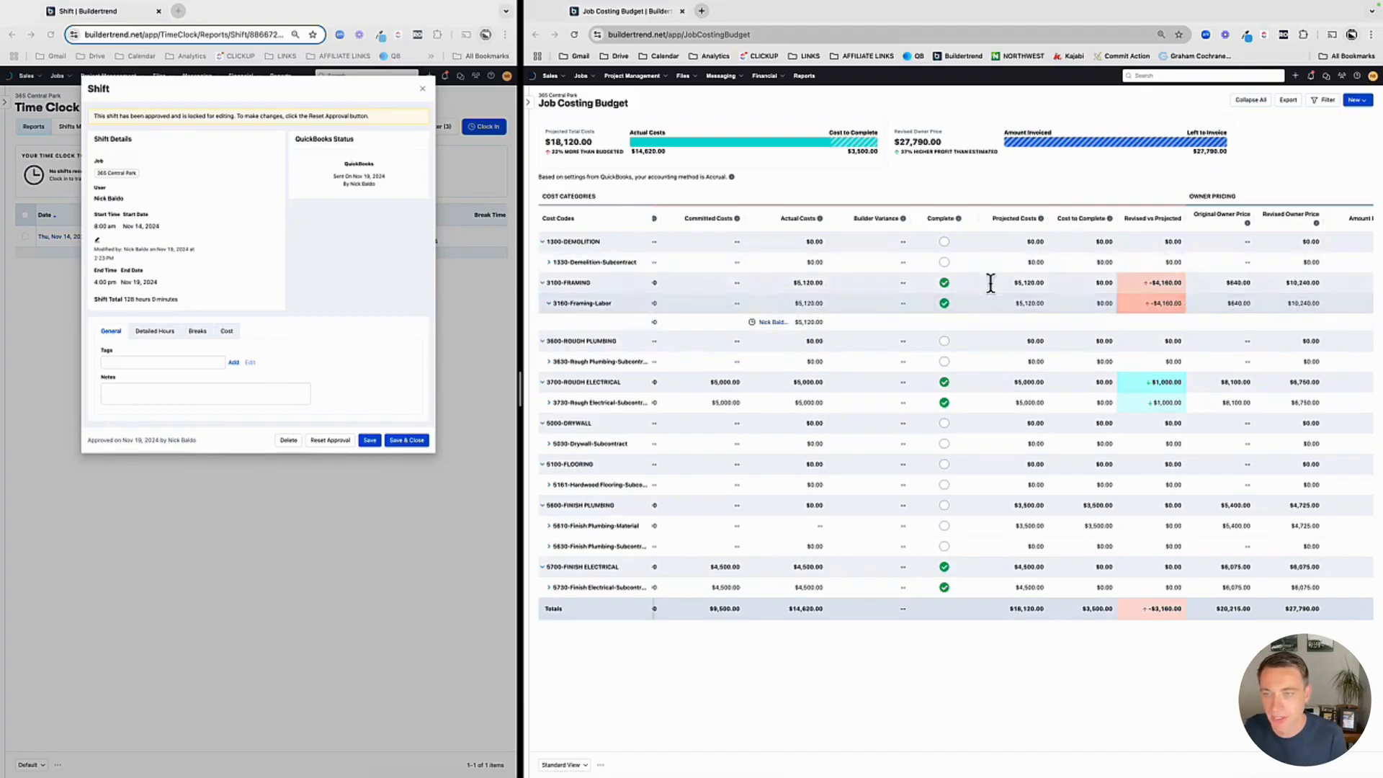
pyautogui.hscroll(-5, 739, 315)
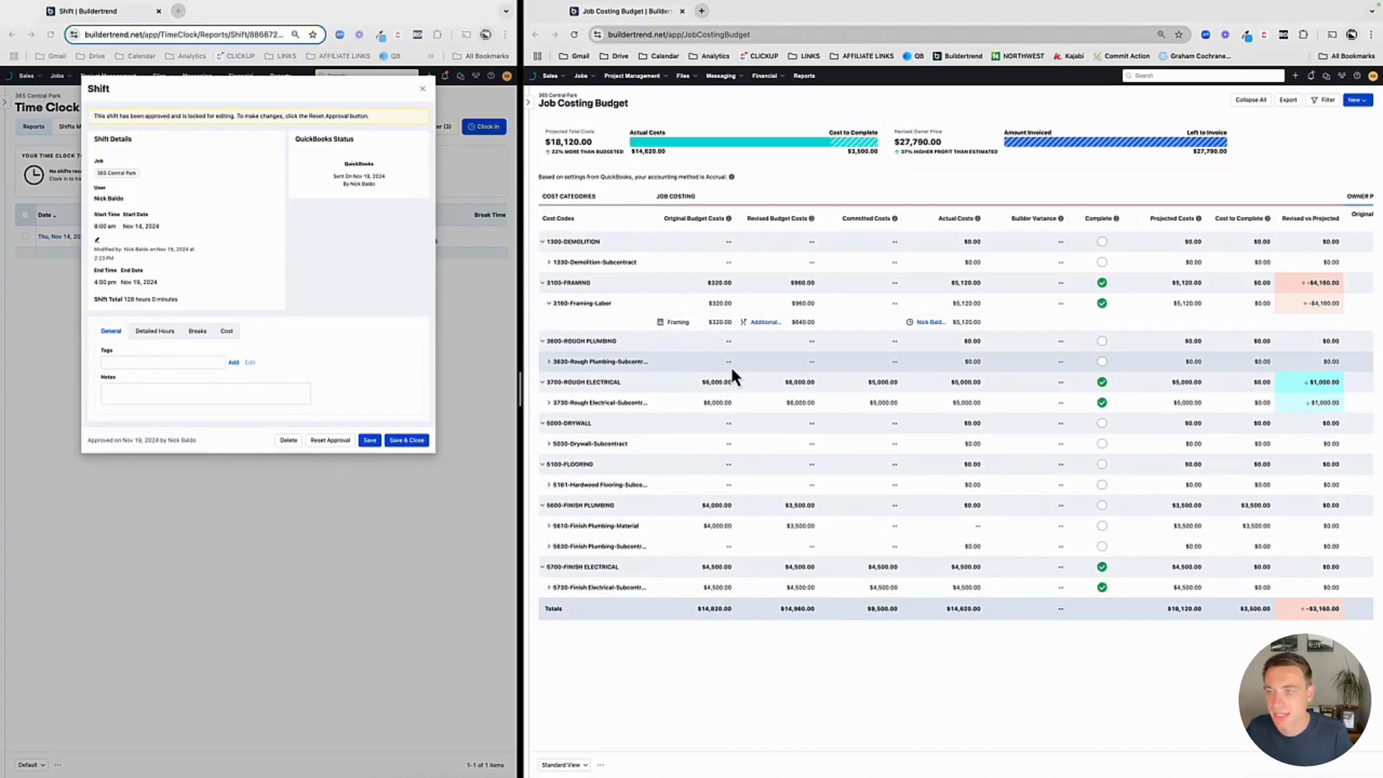
pyautogui.hscroll(5, 953, 377)
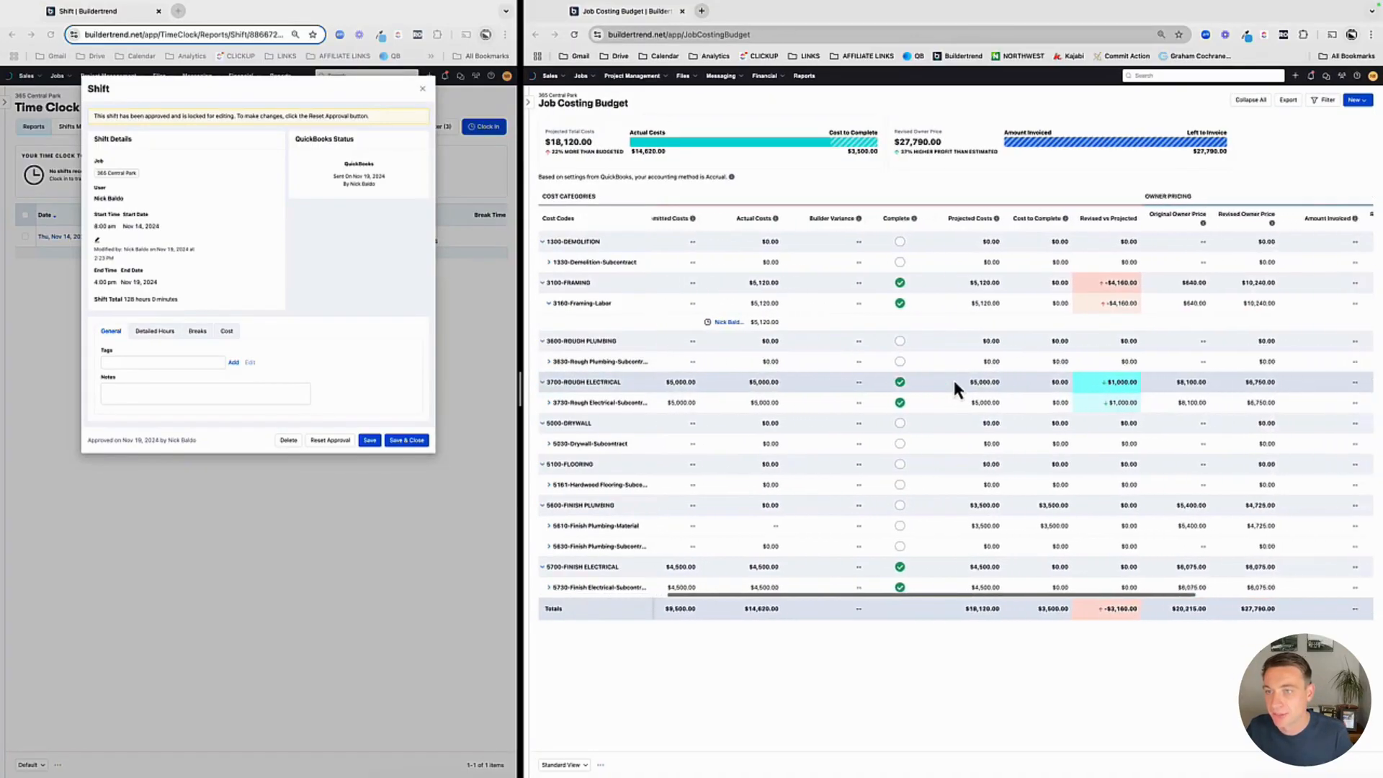
pyautogui.hscroll(3, 952, 378)
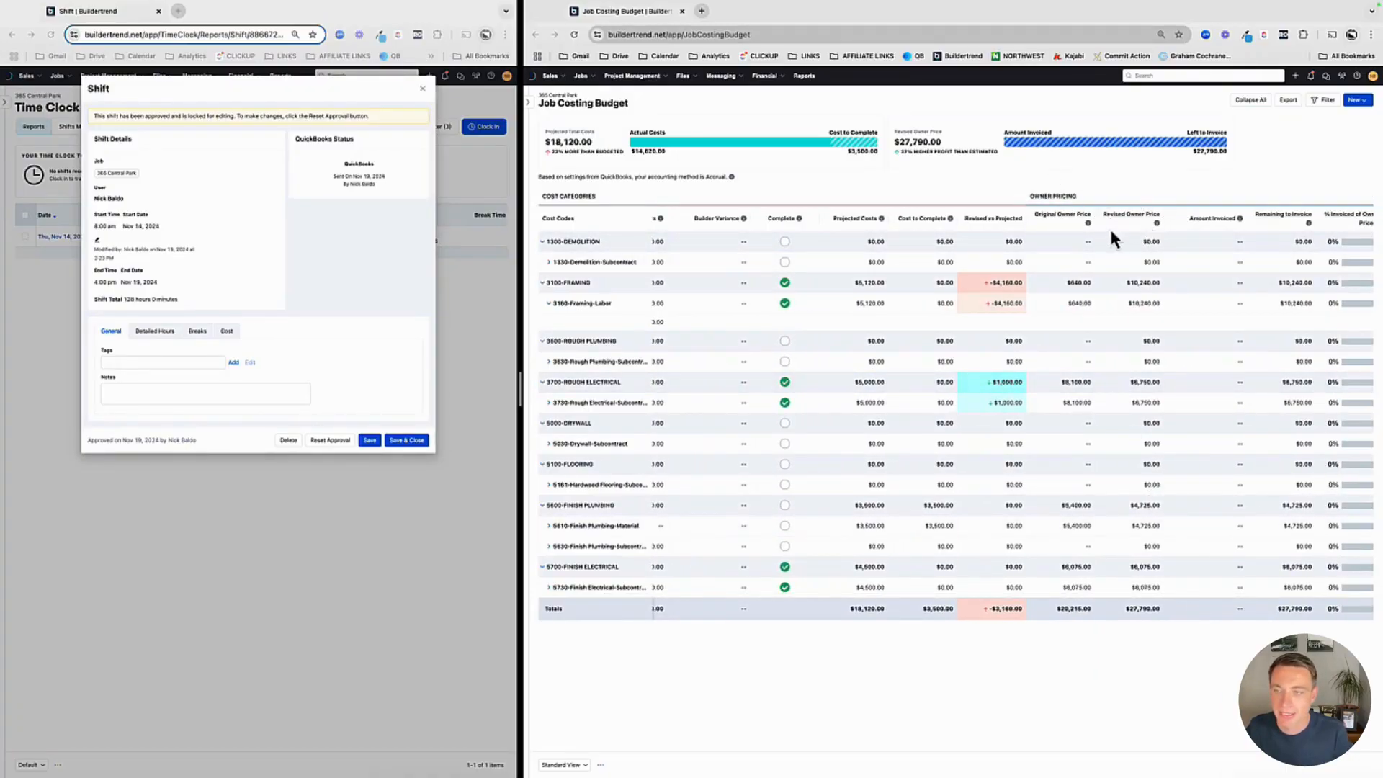
pyautogui.scroll(-1, 1072, 437)
pyautogui.hscroll(-5, 1070, 438)
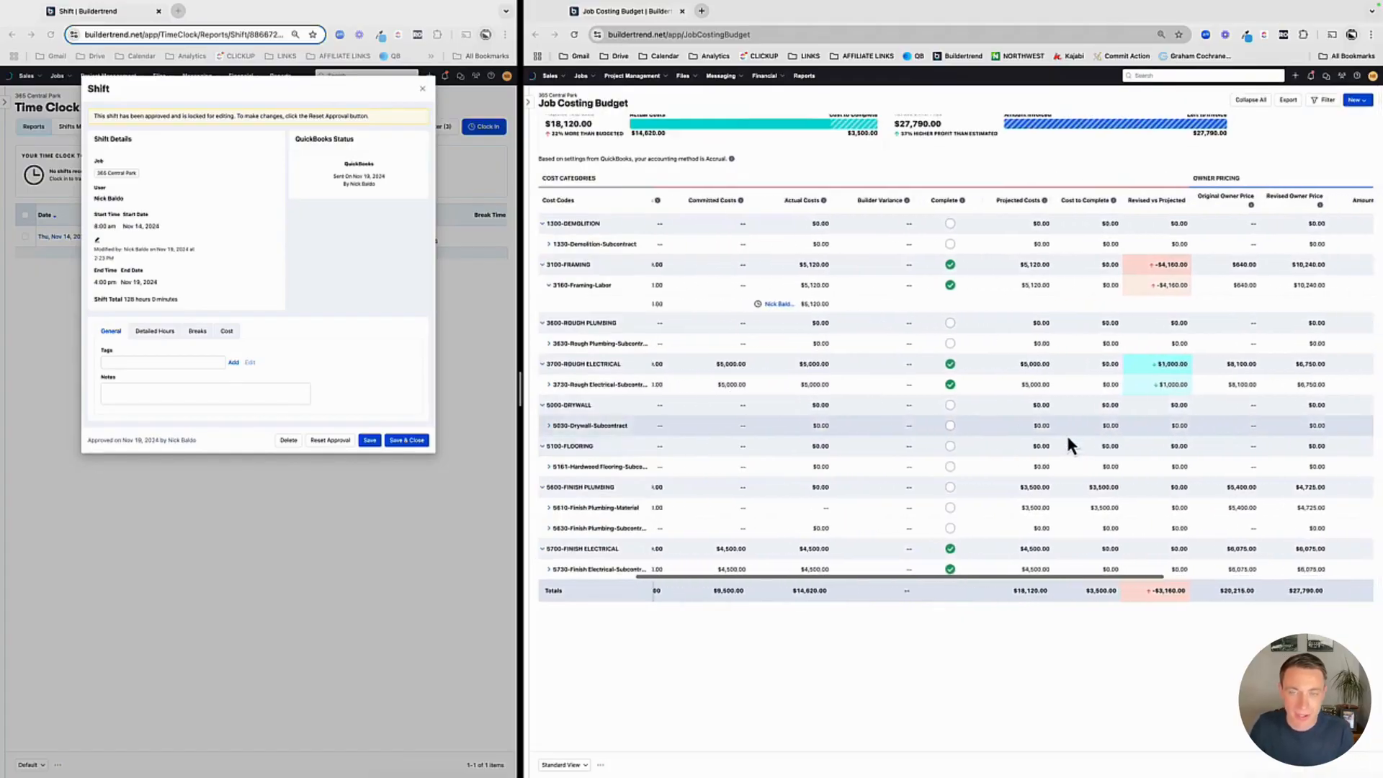
pyautogui.hscroll(-4, 1066, 435)
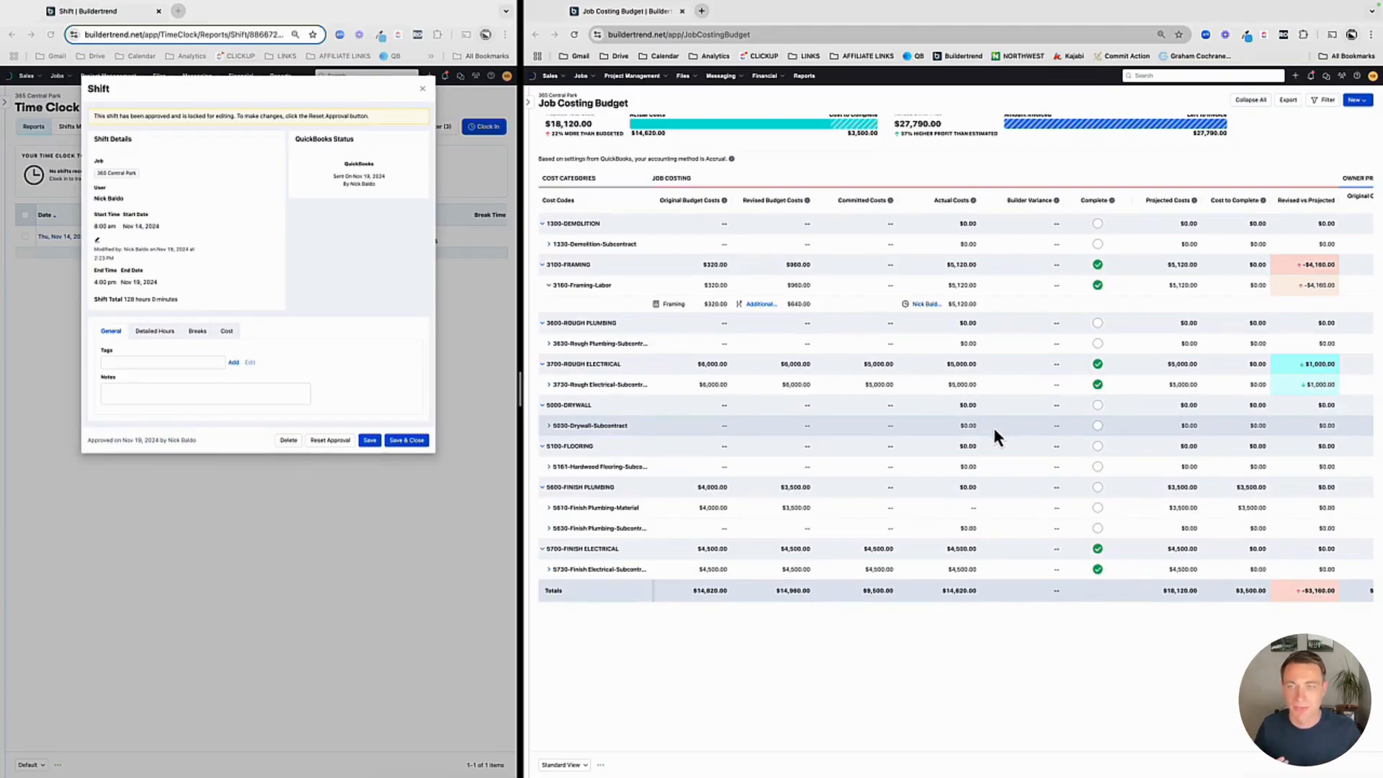
pyautogui.scroll(1, 994, 428)
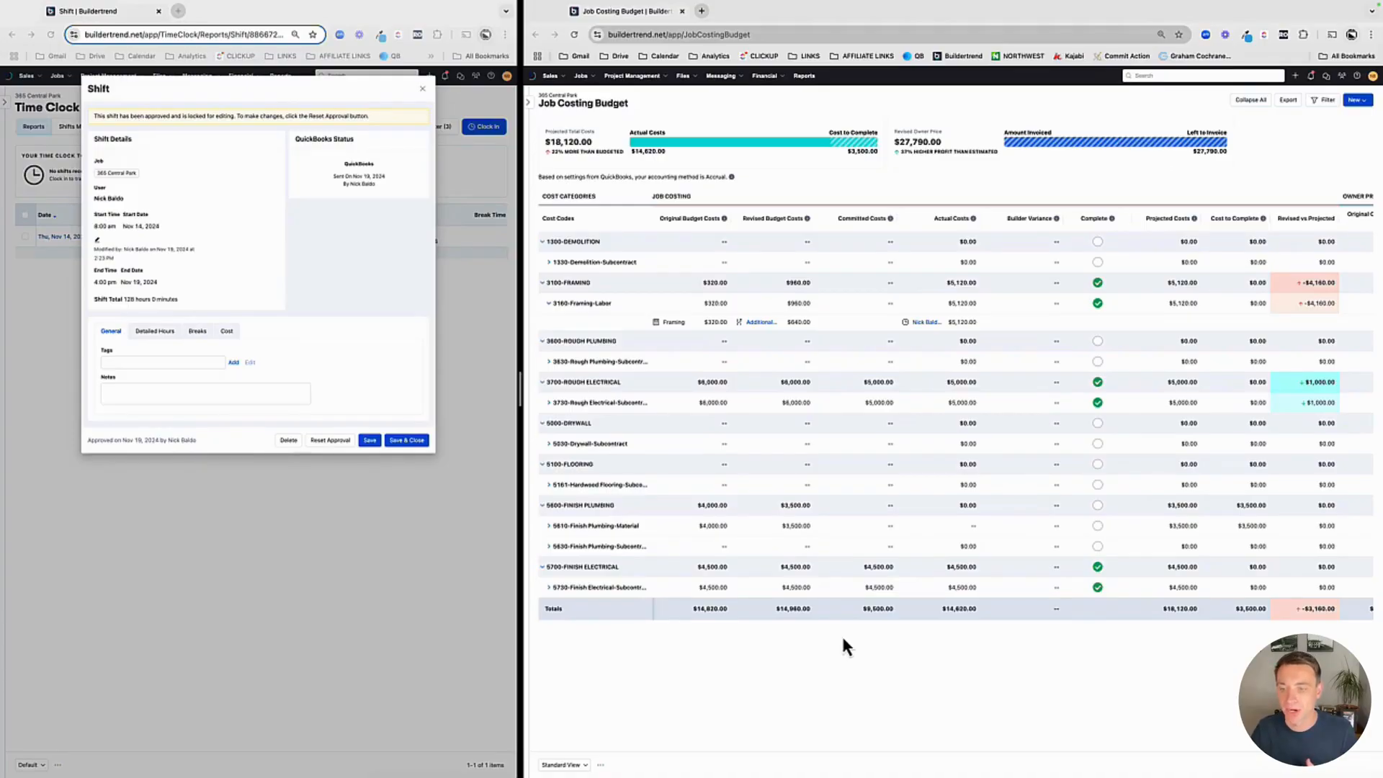
pyautogui.hscroll(8, 918, 543)
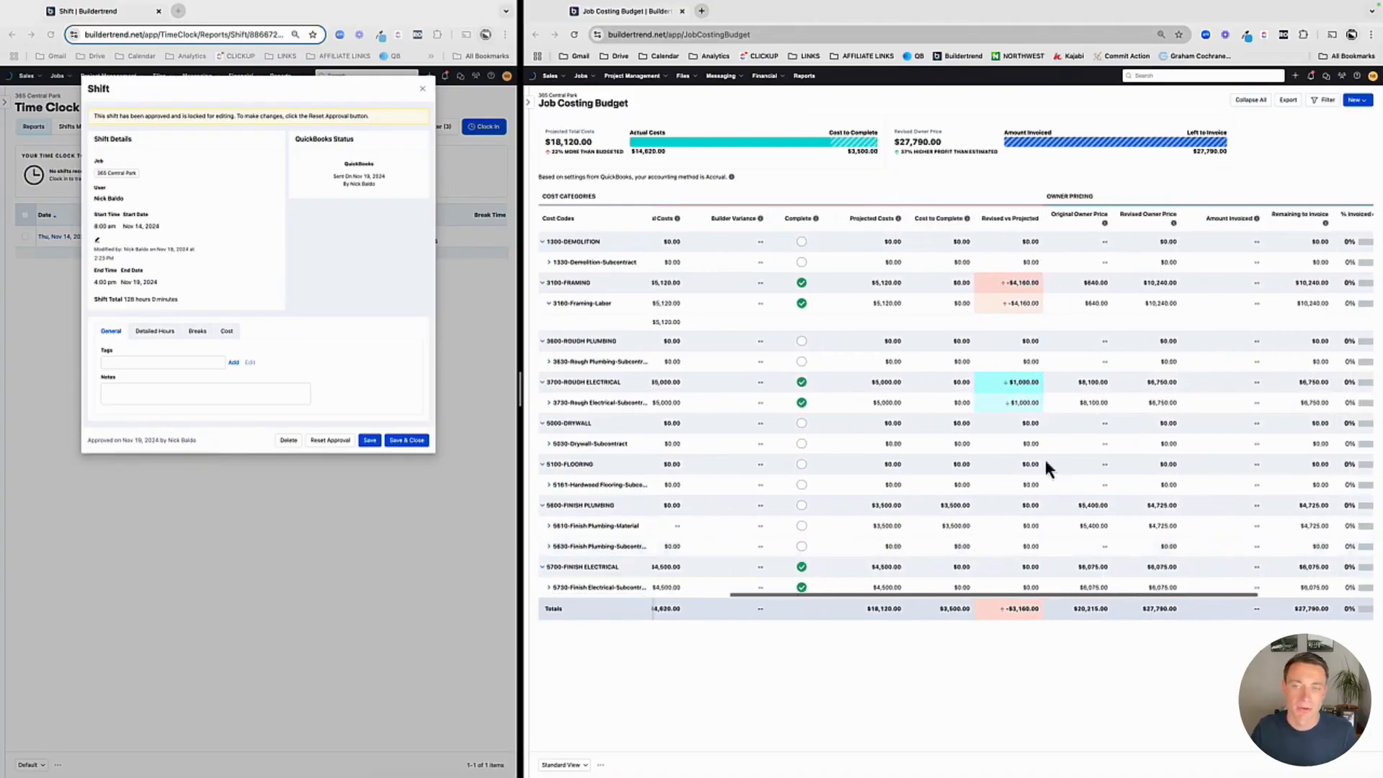